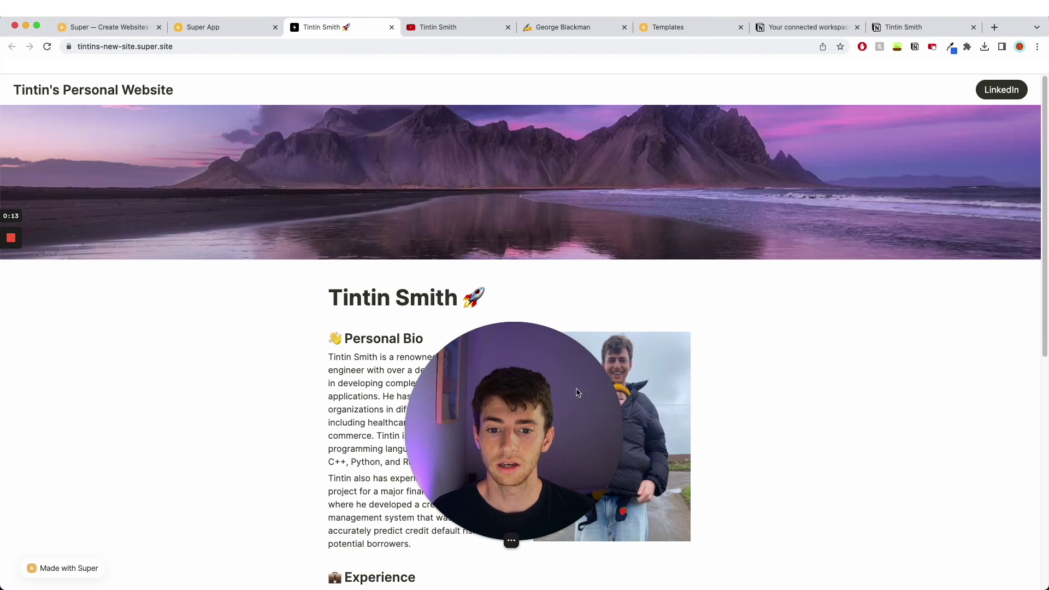
Scroll through the Tintin Smith super.site page, selecting its title along the way
{"action": "left_click_drag", "start_coordinate": [616, 430], "coordinate": [176, 415]}
{"action": "scroll", "coordinate": [484, 346], "scroll_direction": "down", "scroll_amount": 1}
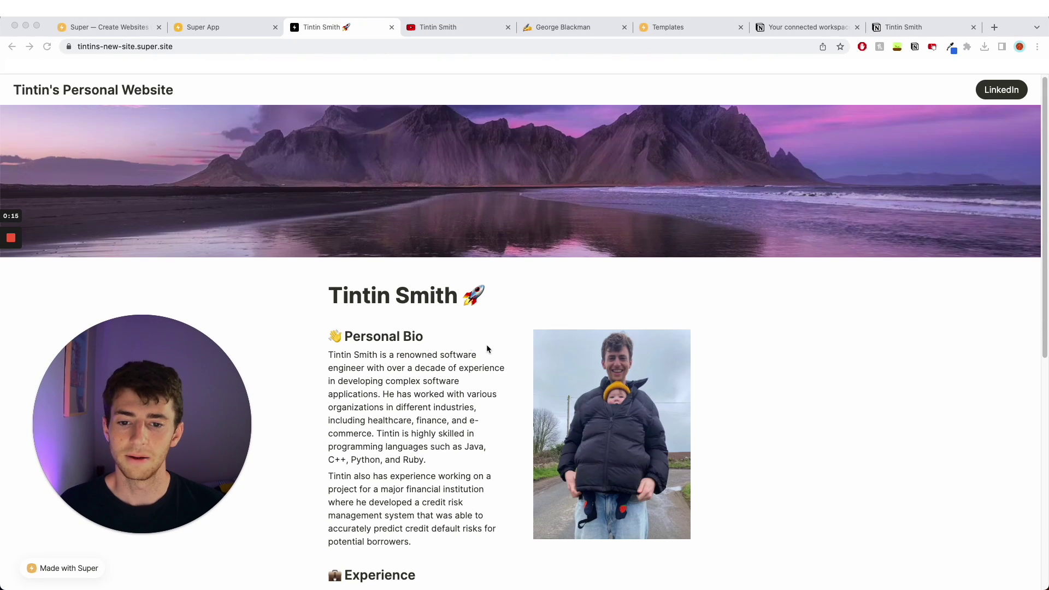
{"action": "left_click", "coordinate": [432, 299]}
{"action": "scroll", "coordinate": [430, 365], "scroll_direction": "down", "scroll_amount": 2}
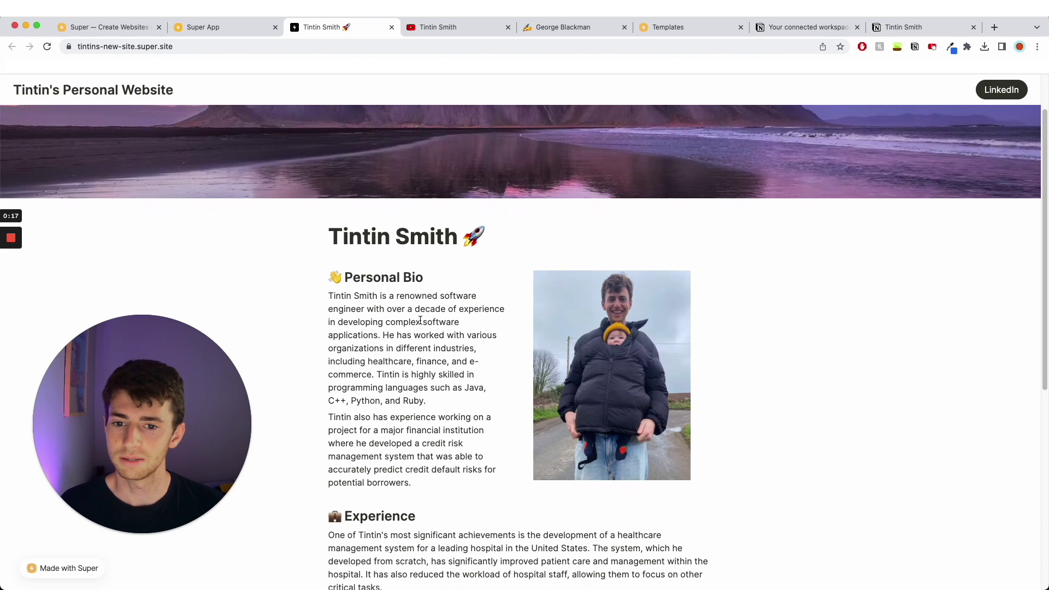
{"action": "scroll", "coordinate": [420, 320], "scroll_direction": "up", "scroll_amount": 2}
{"action": "triple_click", "coordinate": [407, 306]}
{"action": "left_click", "coordinate": [407, 306]}
{"action": "scroll", "coordinate": [429, 353], "scroll_direction": "down", "scroll_amount": 2}
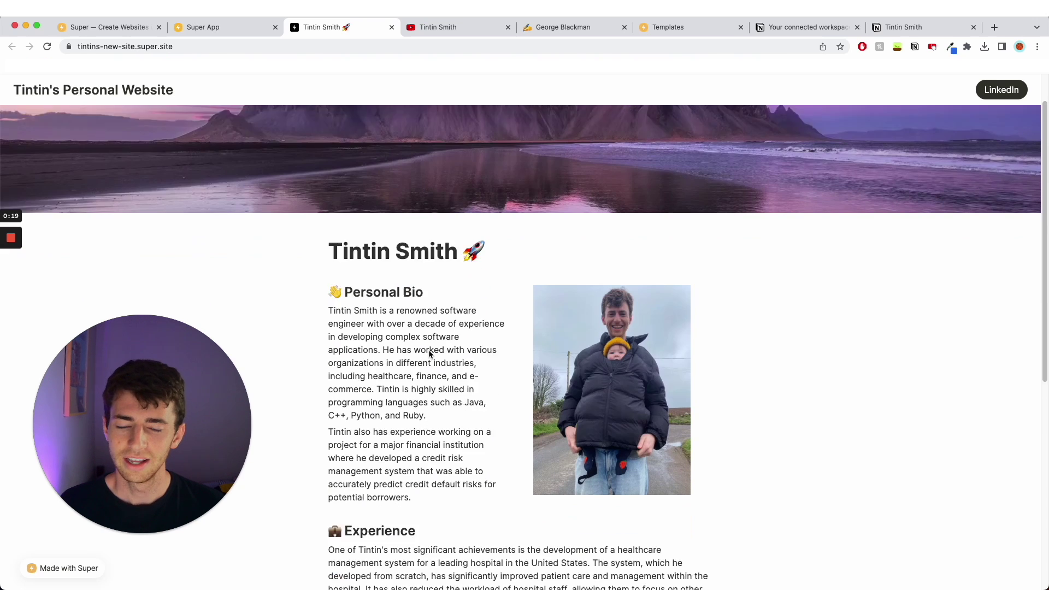
{"action": "scroll", "coordinate": [430, 353], "scroll_direction": "down", "scroll_amount": 1}
Highlight the Personal Bio paragraph, then move on to the YouTube Consulting example site
{"action": "left_click_drag", "start_coordinate": [330, 279], "coordinate": [429, 420]}
{"action": "left_click", "coordinate": [429, 419]}
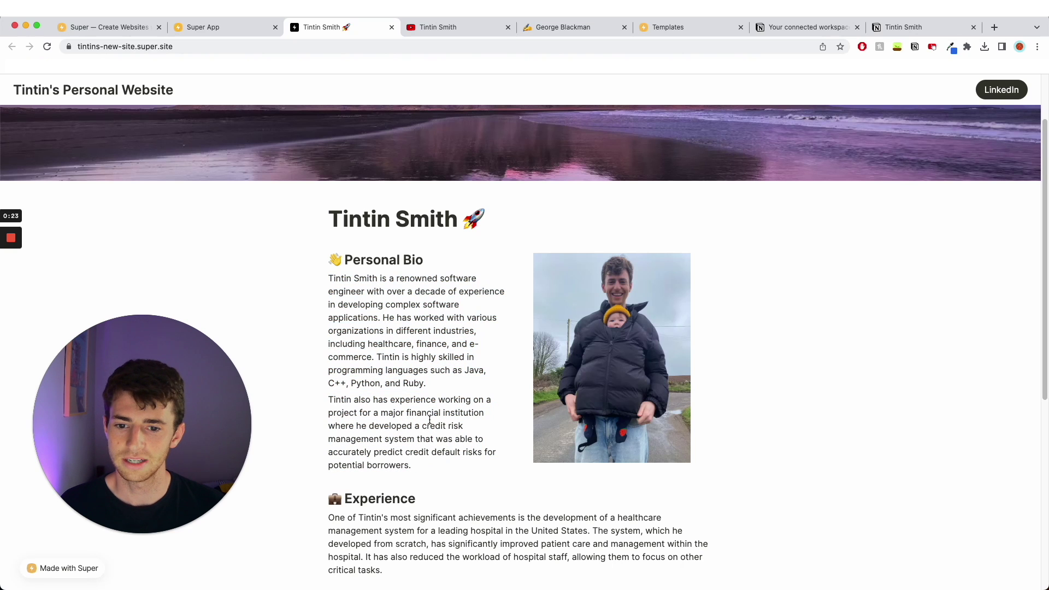
{"action": "scroll", "coordinate": [462, 355], "scroll_direction": "up", "scroll_amount": 3}
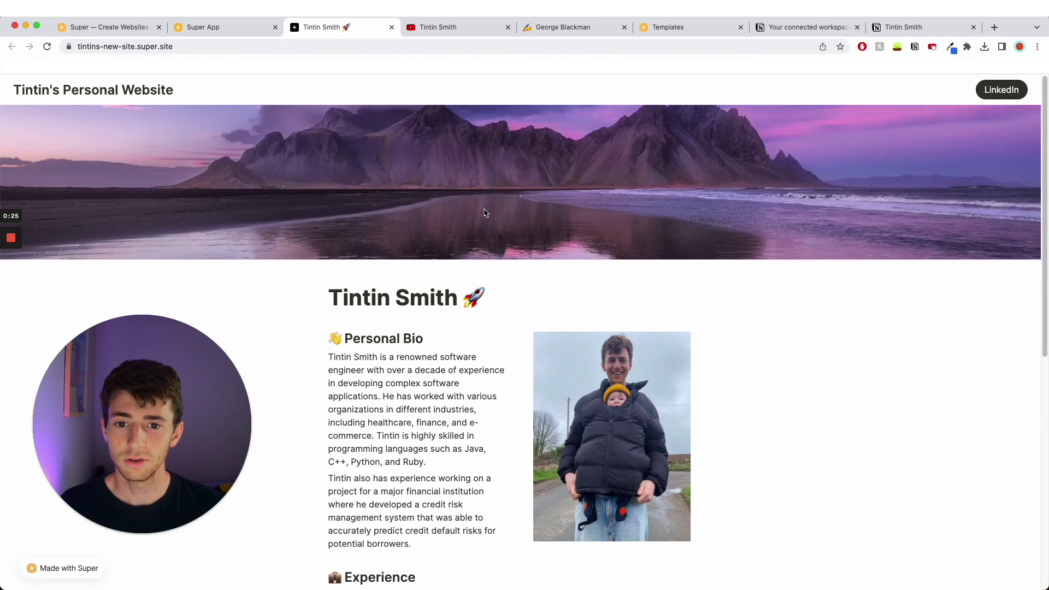
{"action": "scroll", "coordinate": [482, 357], "scroll_direction": "down", "scroll_amount": 5}
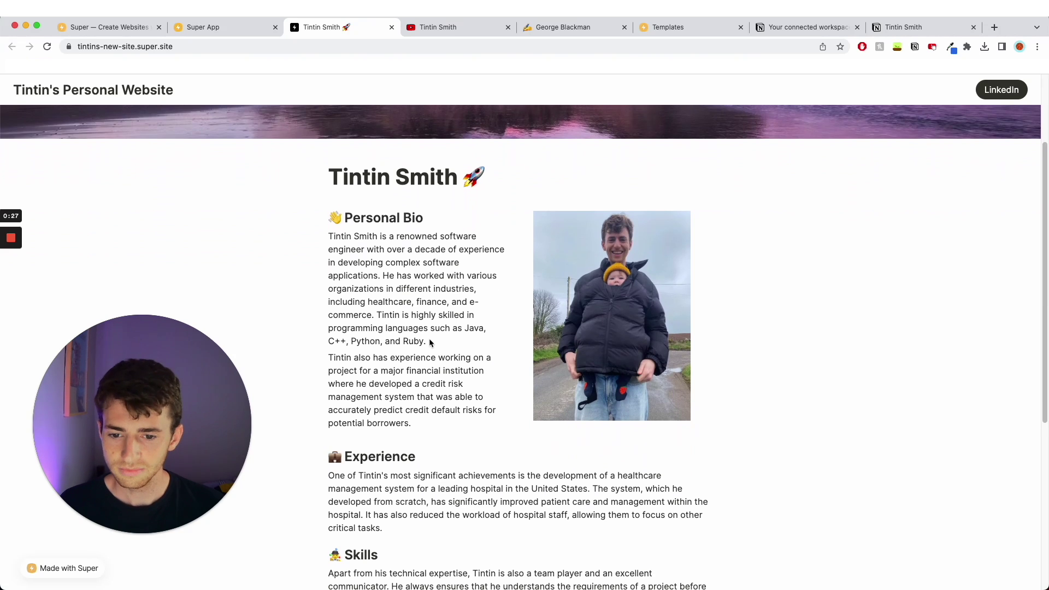
{"action": "scroll", "coordinate": [429, 340], "scroll_direction": "down", "scroll_amount": 9}
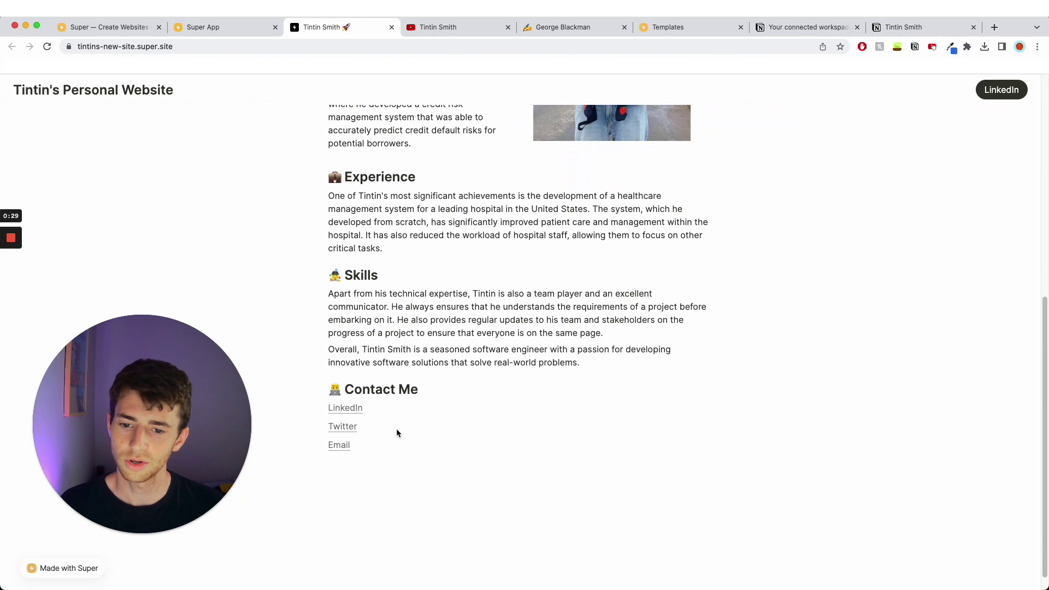
{"action": "scroll", "coordinate": [506, 332], "scroll_direction": "up", "scroll_amount": 11}
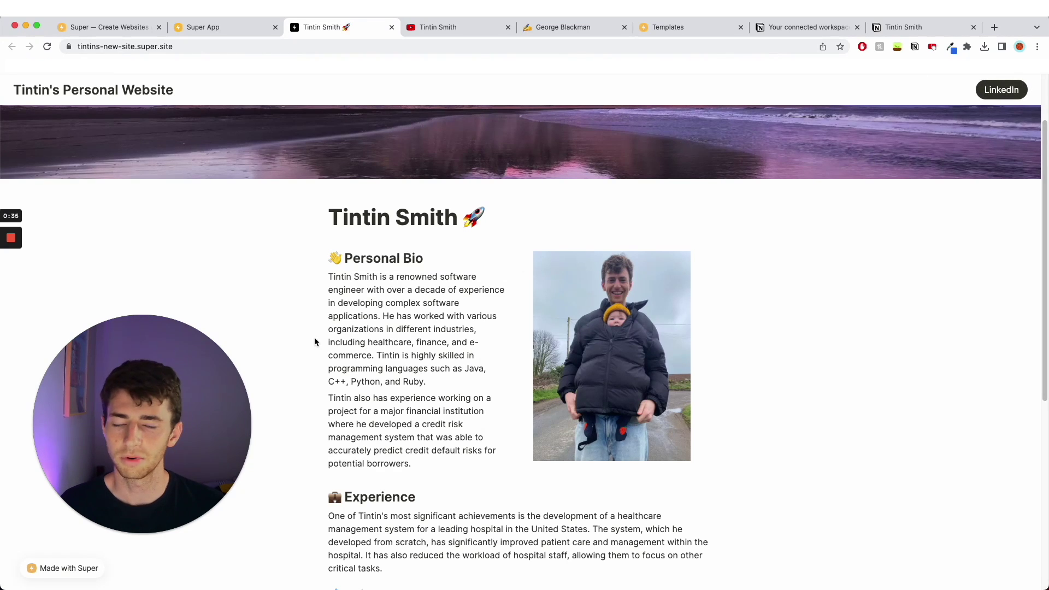
{"action": "scroll", "coordinate": [475, 302], "scroll_direction": "up", "scroll_amount": 3}
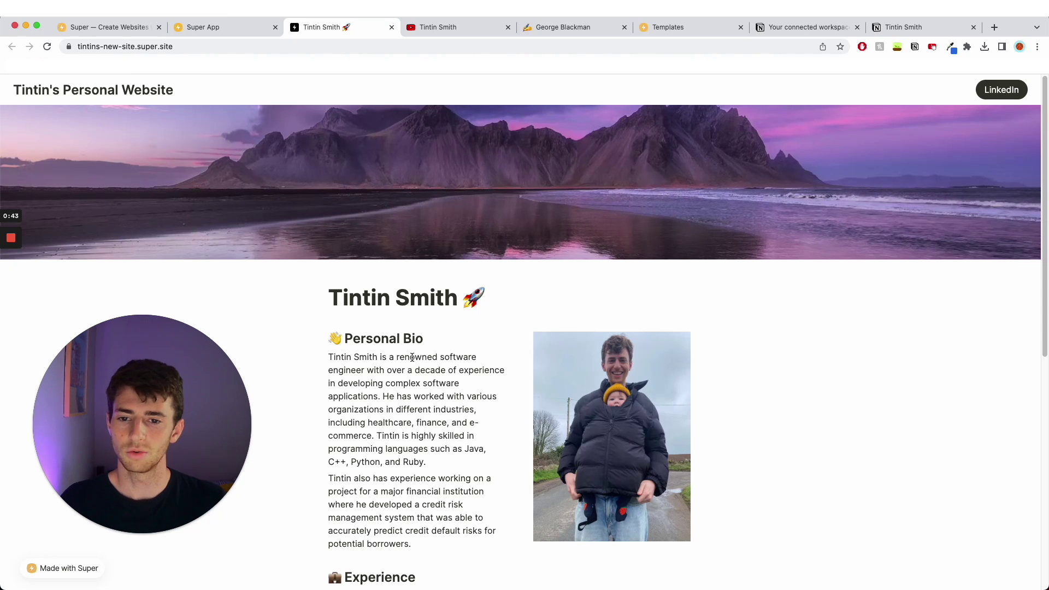
{"action": "key", "text": "ctrl+Tab"}
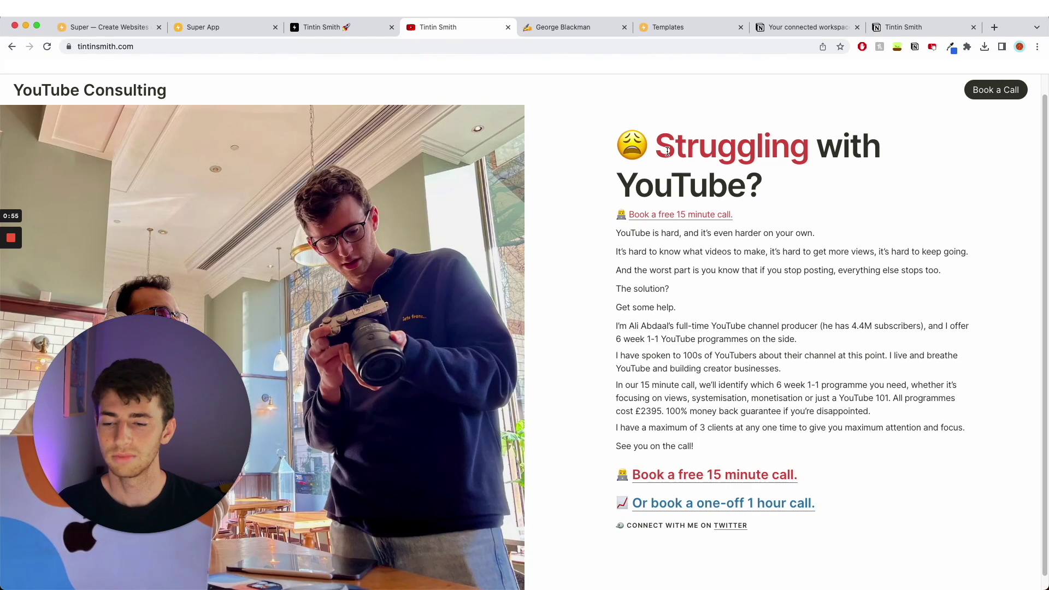
Switch to the George Blackman split-layout example and scroll through it
{"action": "key", "text": "ctrl+Tab"}
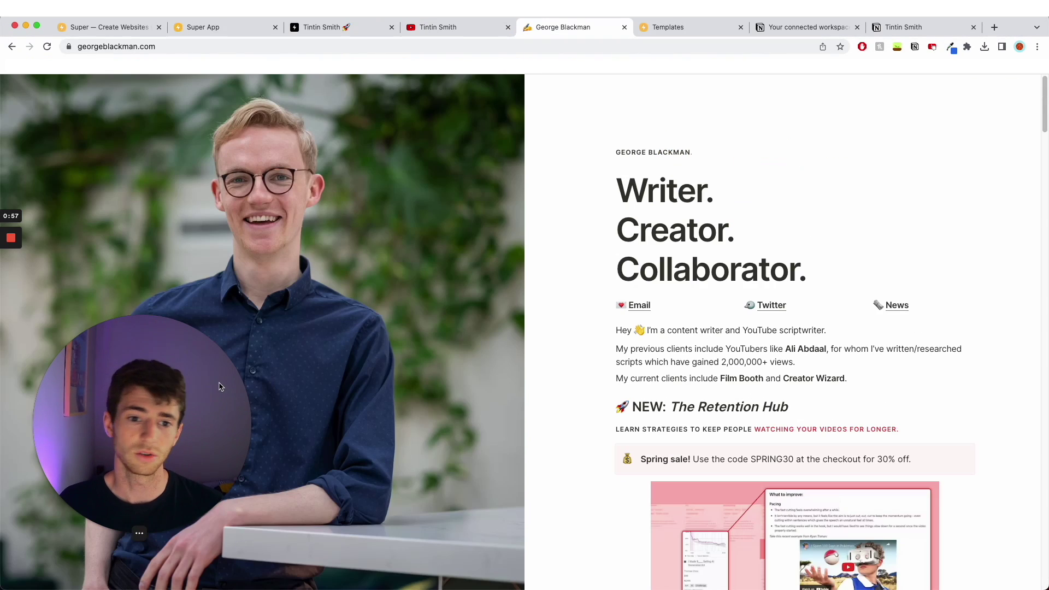
{"action": "left_click_drag", "start_coordinate": [221, 386], "coordinate": [937, 173]}
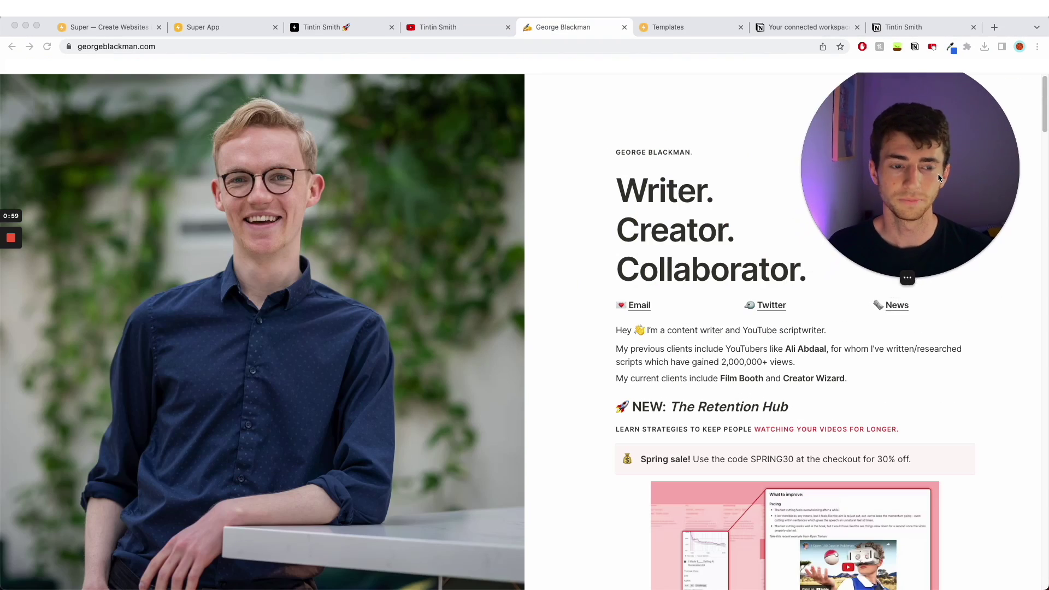
{"action": "scroll", "coordinate": [651, 349], "scroll_direction": "down", "scroll_amount": 15}
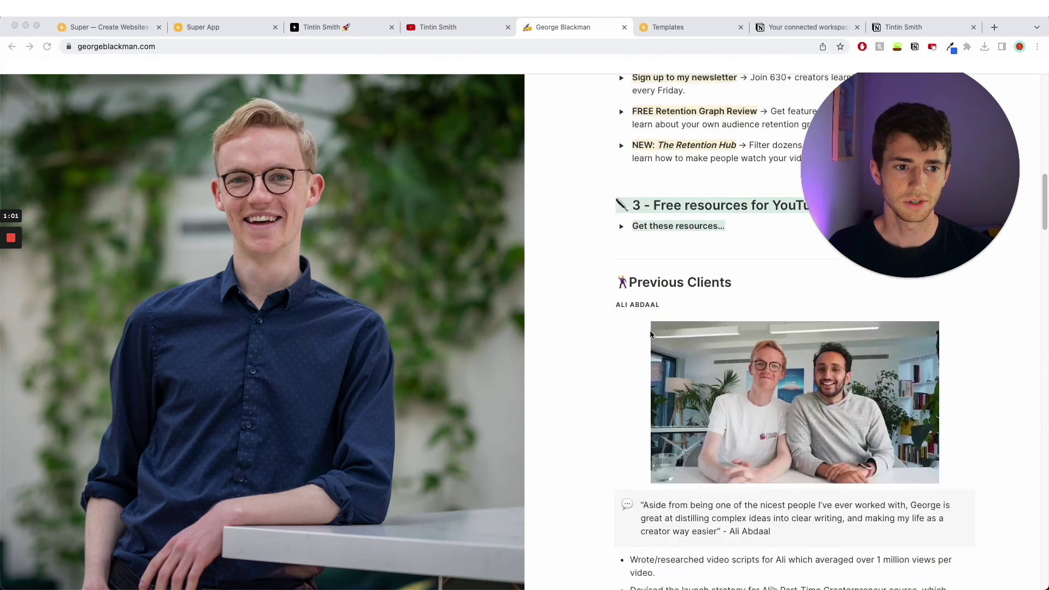
{"action": "scroll", "coordinate": [651, 335], "scroll_direction": "up", "scroll_amount": 10}
{"action": "scroll", "coordinate": [650, 335], "scroll_direction": "up", "scroll_amount": 6}
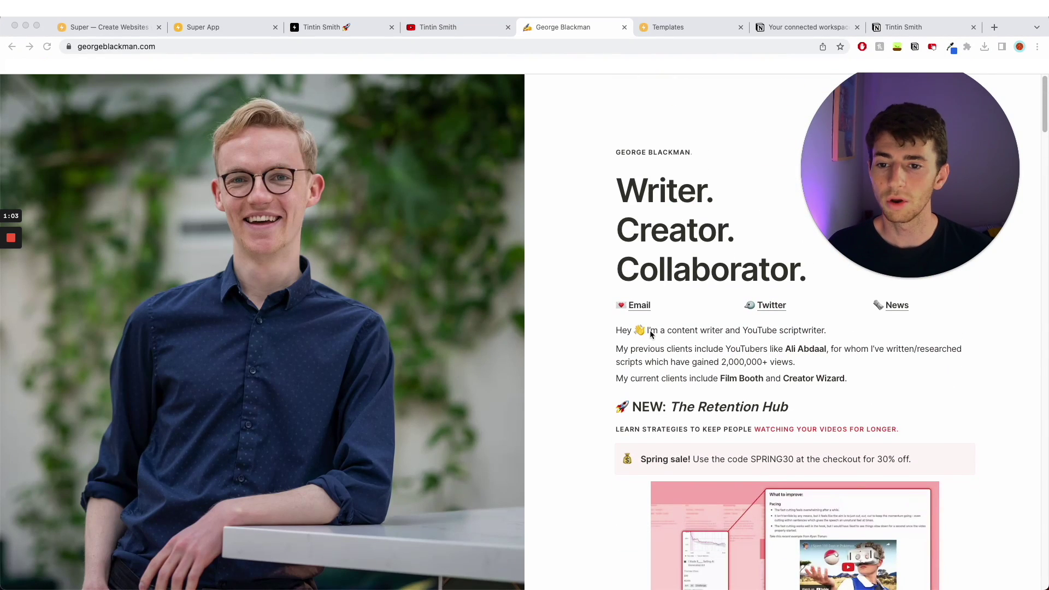
Go back via the YouTube Consulting tab to Tintin's Personal Website and scroll it
{"action": "left_click", "coordinate": [470, 35]}
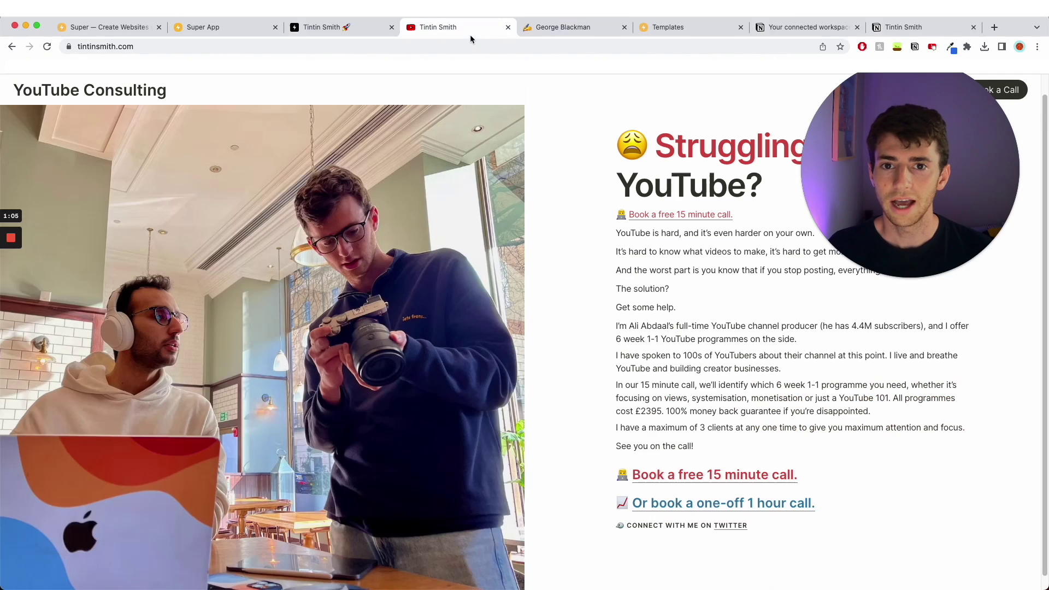
{"action": "left_click", "coordinate": [353, 35]}
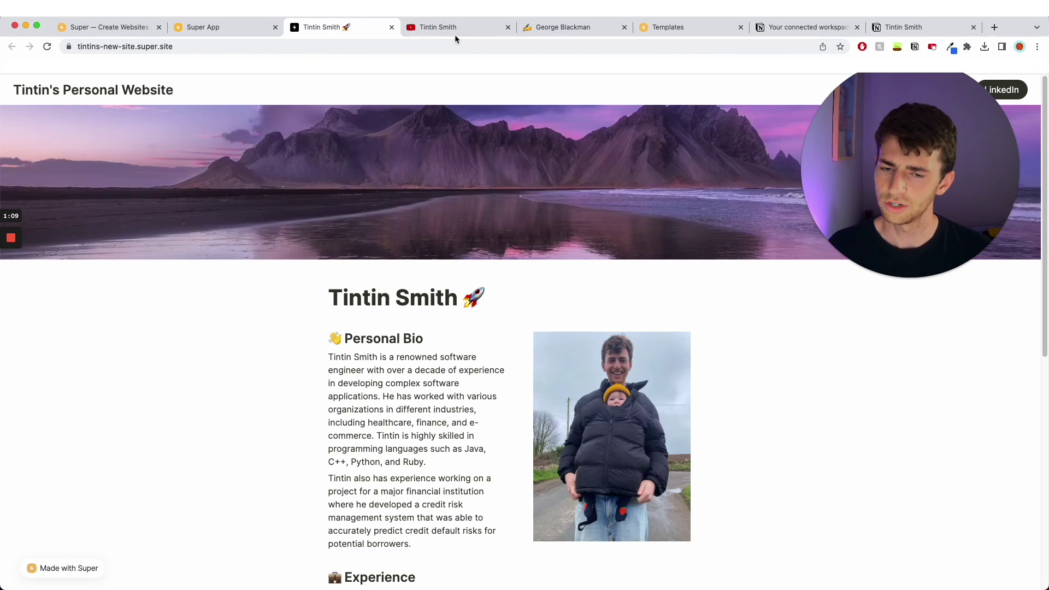
{"action": "left_click_drag", "start_coordinate": [913, 172], "coordinate": [153, 414]}
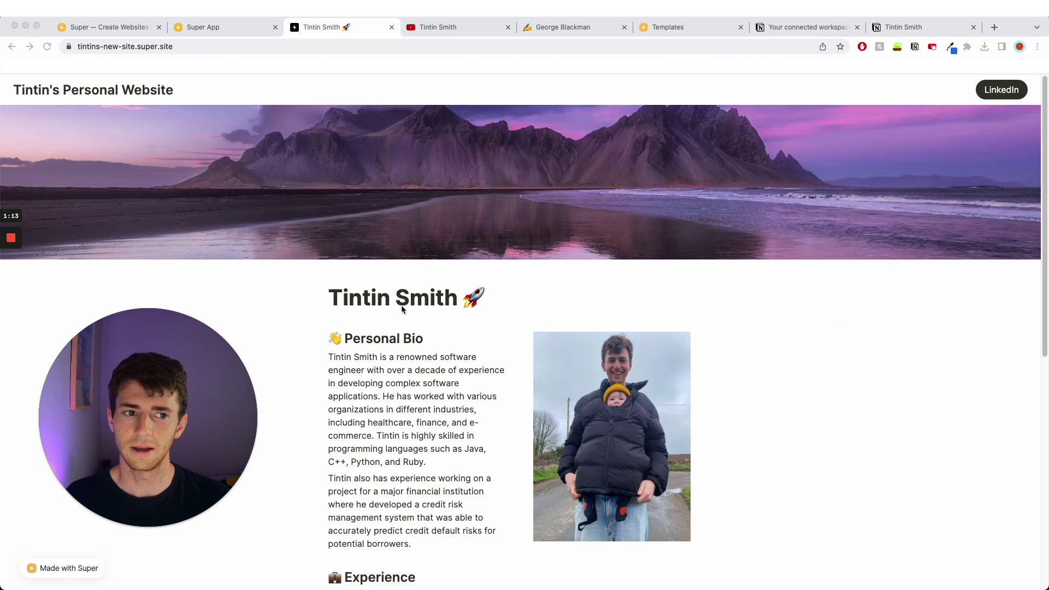
{"action": "left_click", "coordinate": [429, 321]}
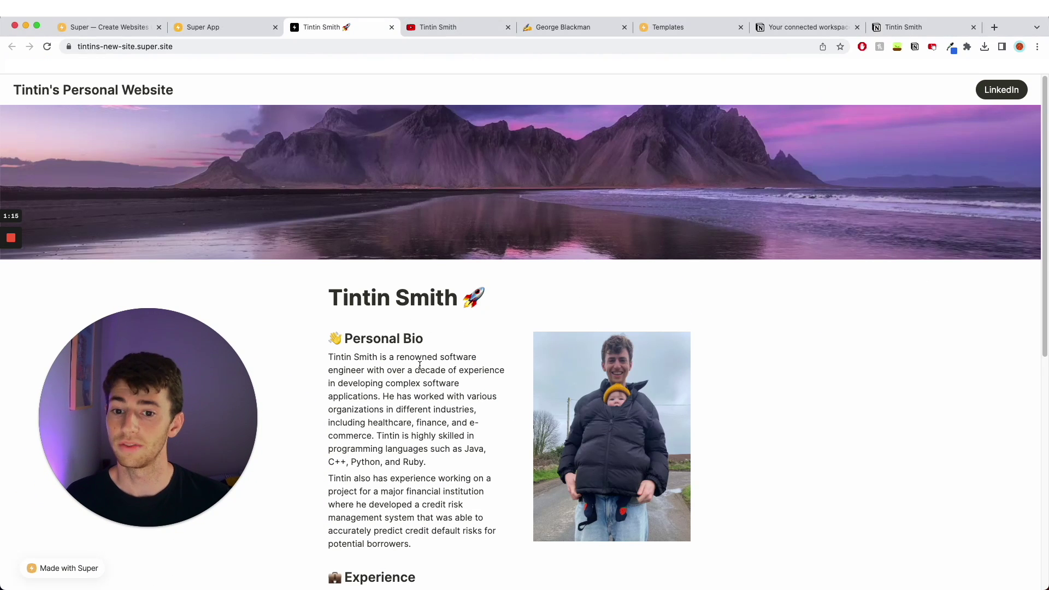
{"action": "scroll", "coordinate": [417, 360], "scroll_direction": "down", "scroll_amount": 2}
{"action": "scroll", "coordinate": [417, 360], "scroll_direction": "up", "scroll_amount": 2}
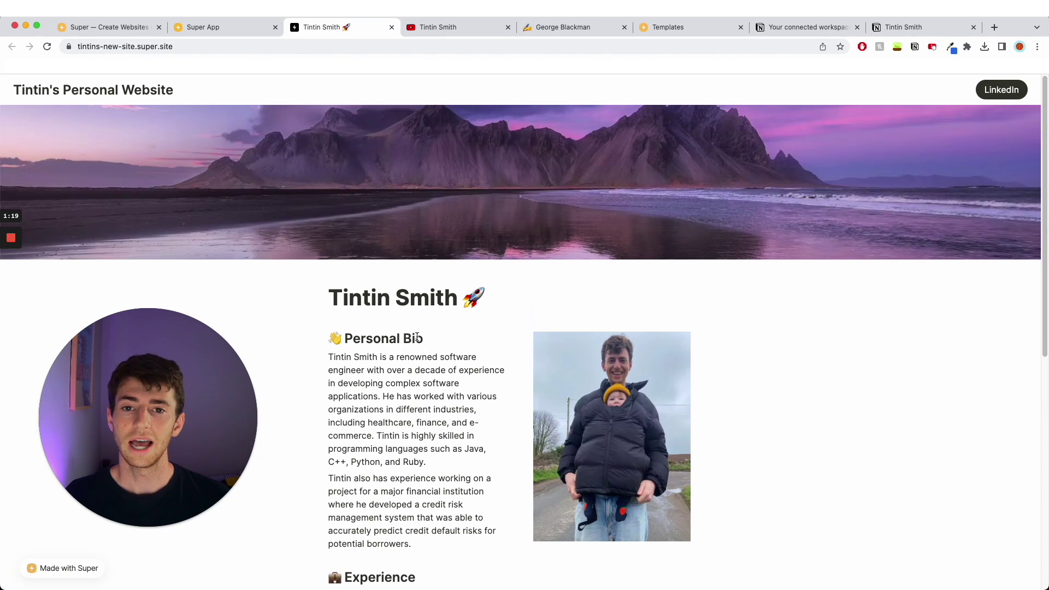
{"action": "key", "text": "ctrl+Tab"}
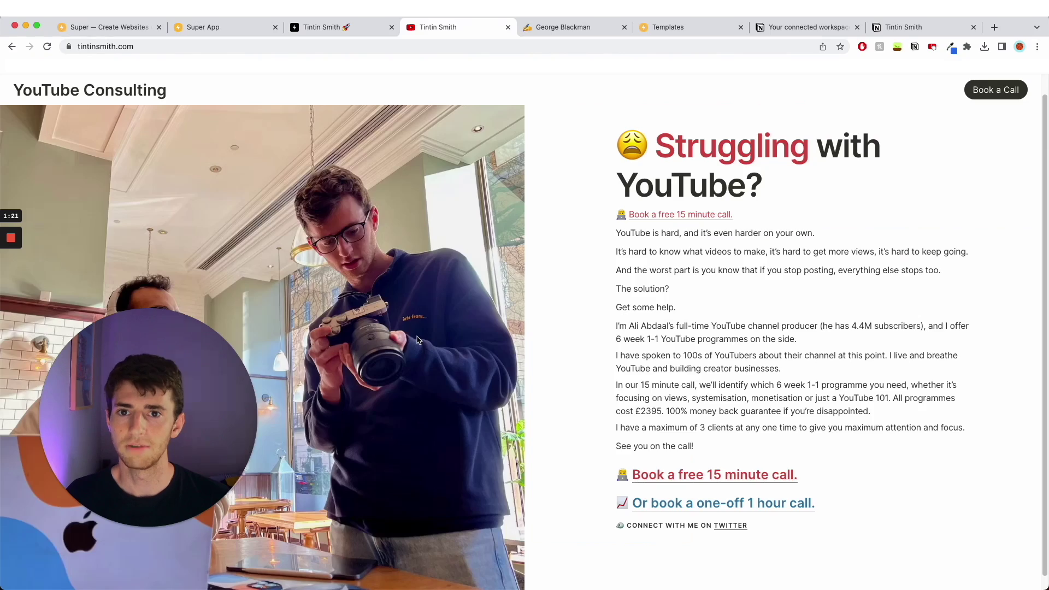
{"action": "key", "text": "ctrl+shift+Tab"}
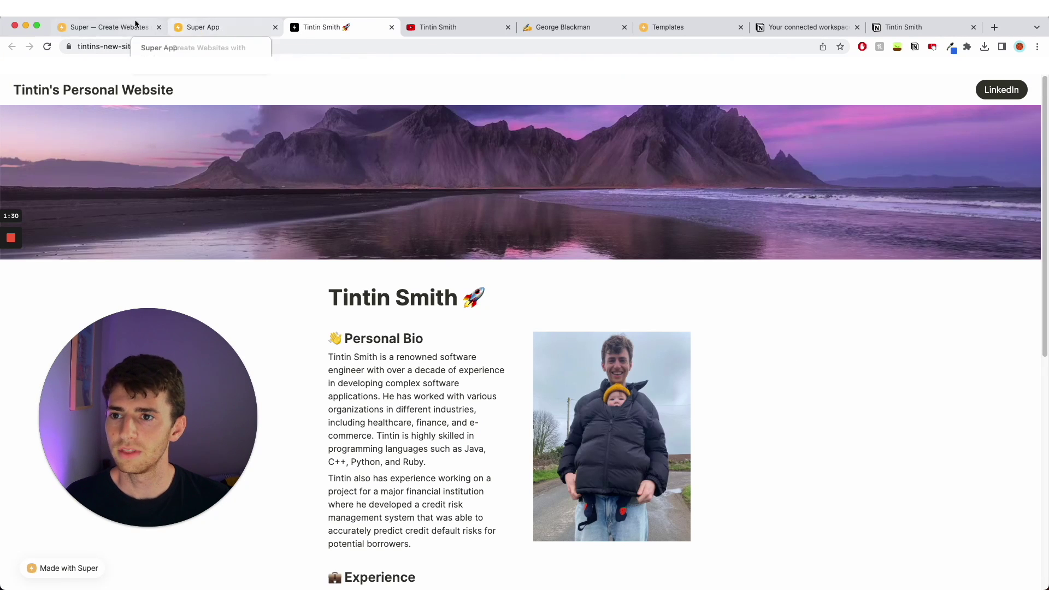
Read the Super homepage's 'Create Websites with Notion' headline, then go to Notion's product page
{"action": "left_click", "coordinate": [133, 27]}
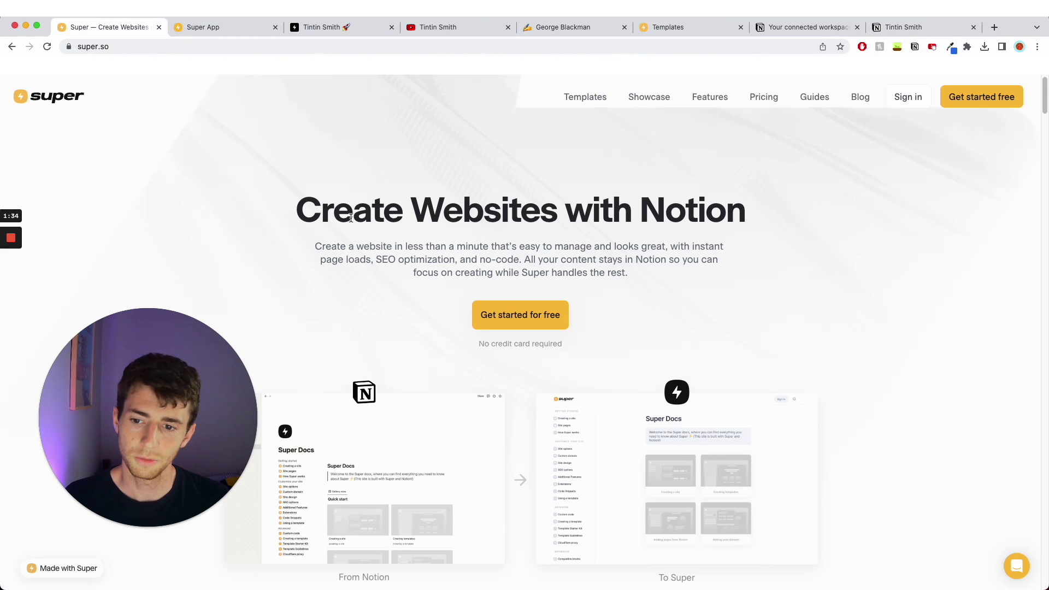
{"action": "left_click_drag", "start_coordinate": [297, 208], "coordinate": [757, 210]}
{"action": "left_click", "coordinate": [757, 213]}
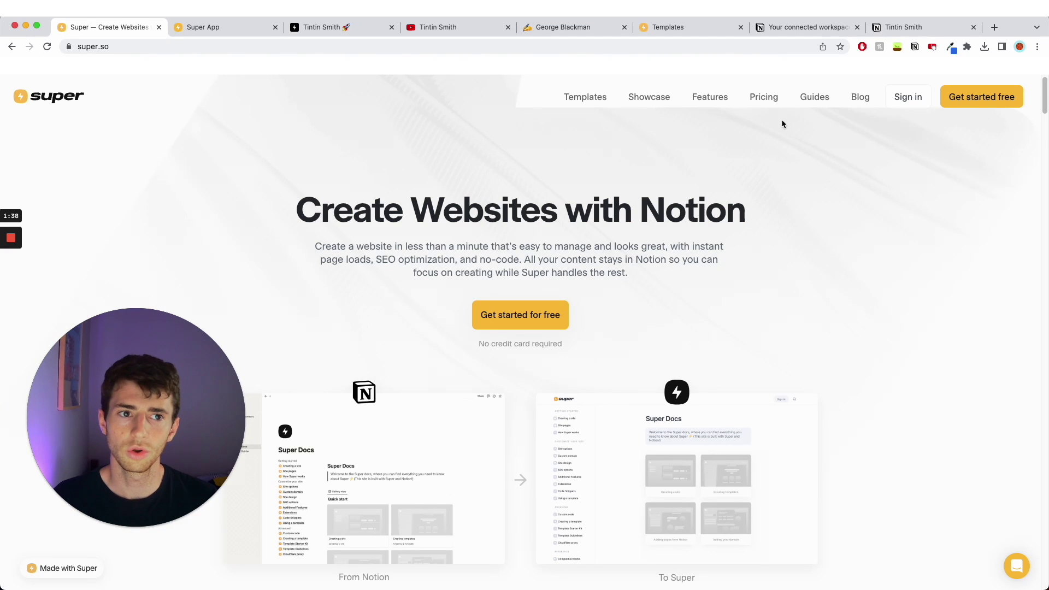
{"action": "left_click", "coordinate": [807, 27]}
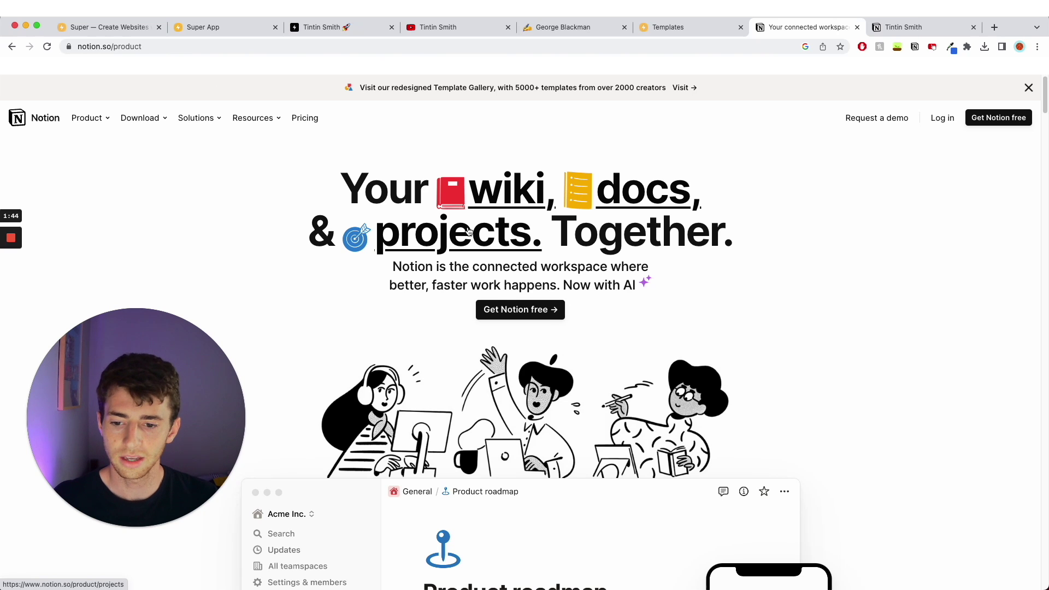
Scroll Notion's product page down and back up, then return to the Super homepage
{"action": "scroll", "coordinate": [468, 231], "scroll_direction": "down", "scroll_amount": 5}
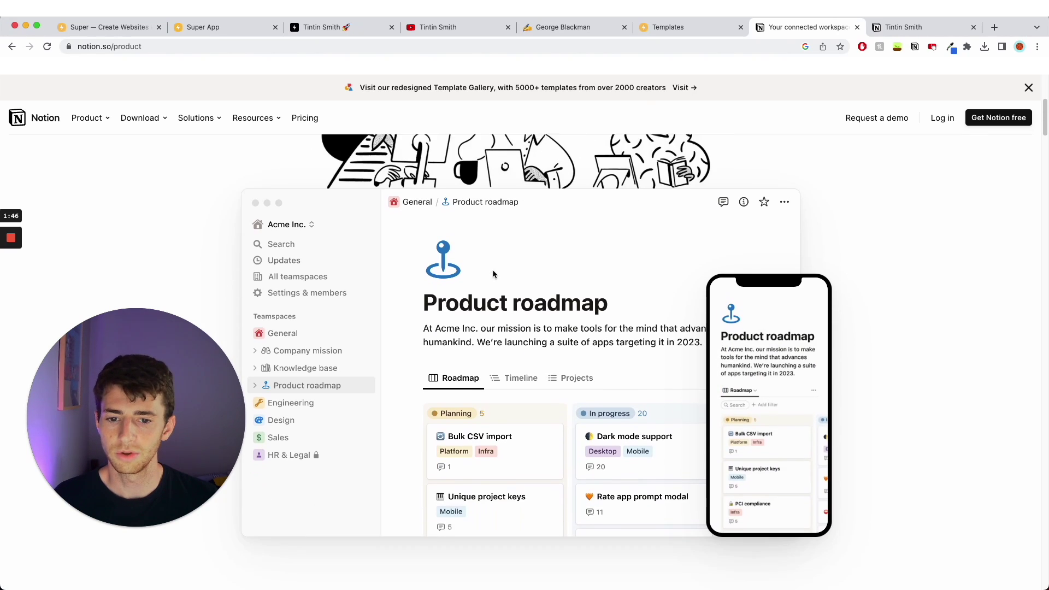
{"action": "scroll", "coordinate": [493, 273], "scroll_direction": "down", "scroll_amount": 1}
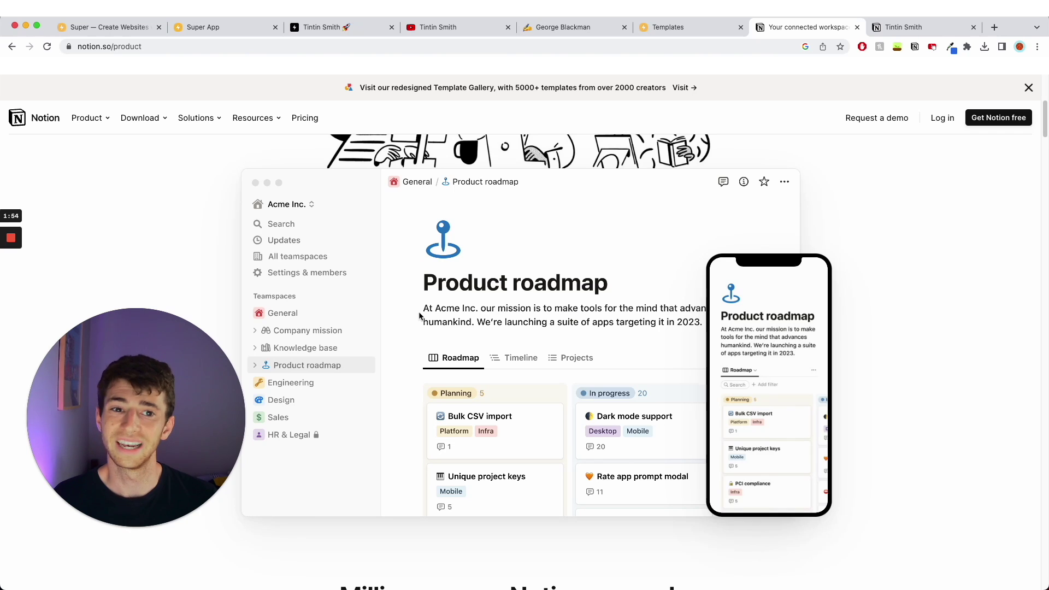
{"action": "scroll", "coordinate": [530, 327], "scroll_direction": "up", "scroll_amount": 6}
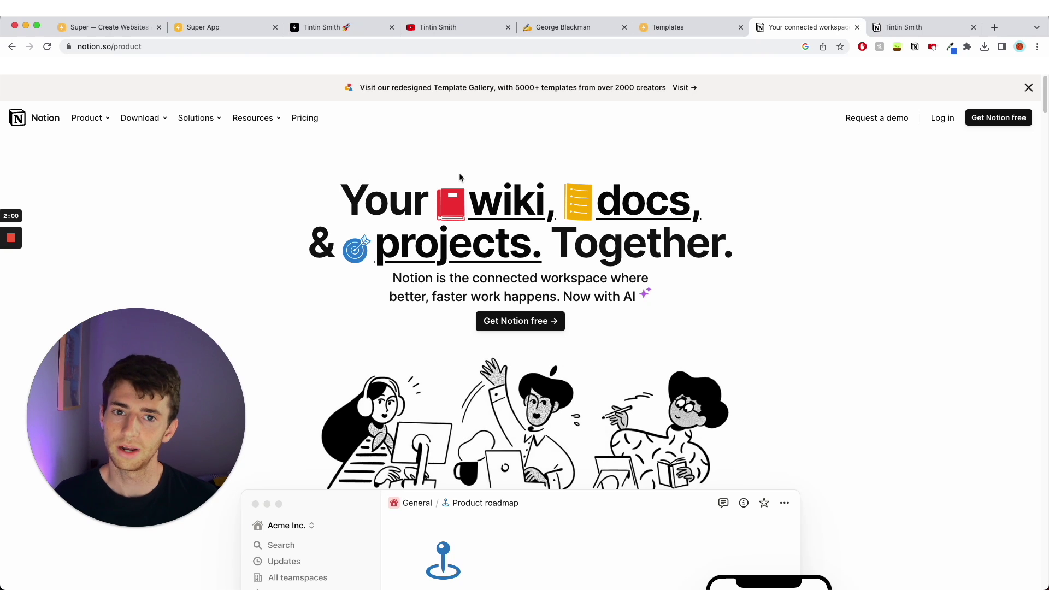
{"action": "left_click", "coordinate": [140, 30]}
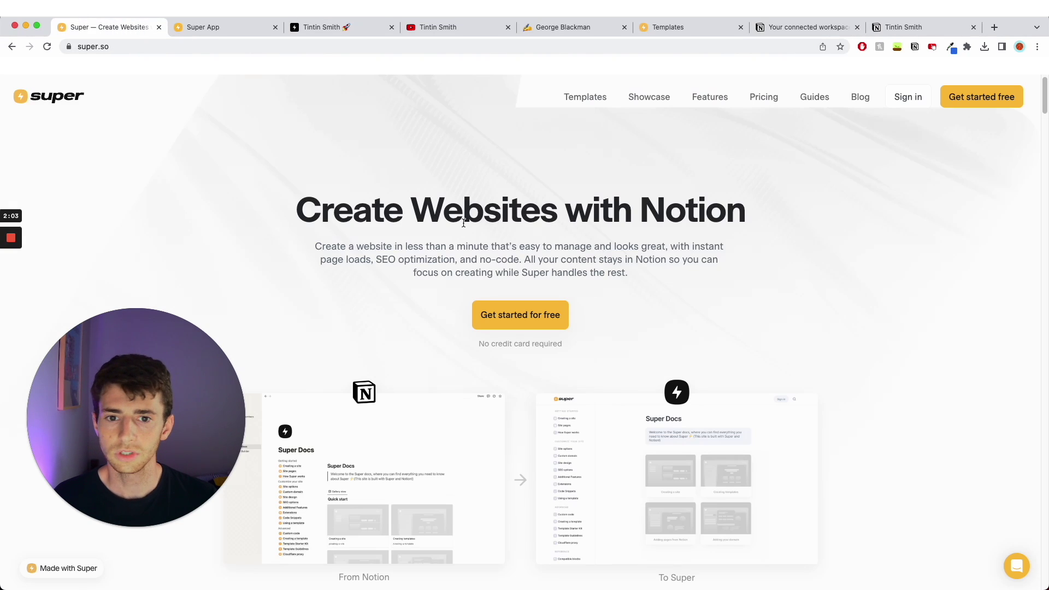
Sign in to Super, preview the published Tintin Smith site, then start a new site from Sites
{"action": "left_click", "coordinate": [919, 98]}
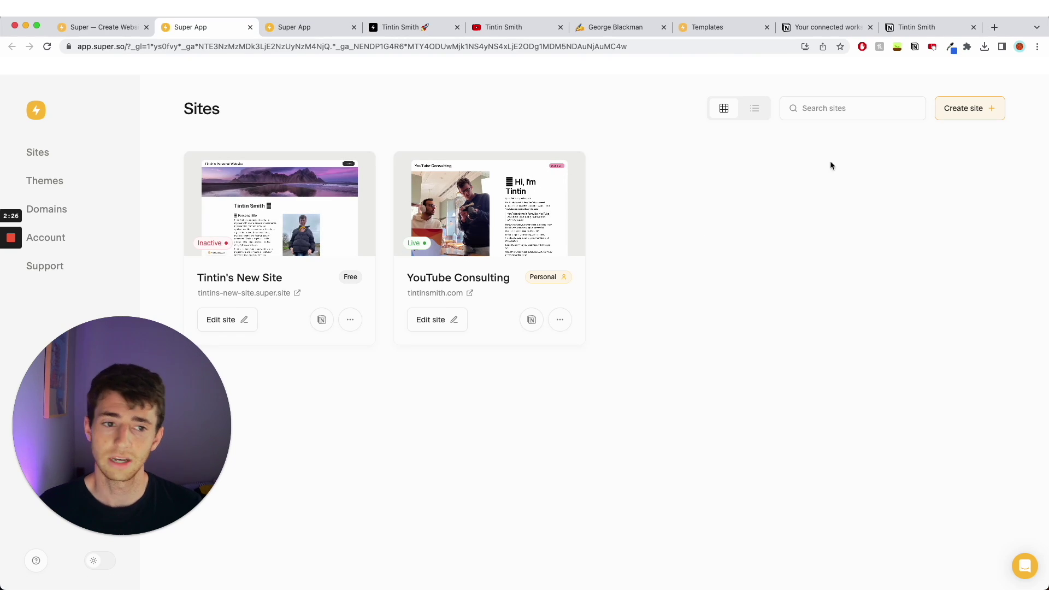
{"action": "left_click", "coordinate": [403, 34]}
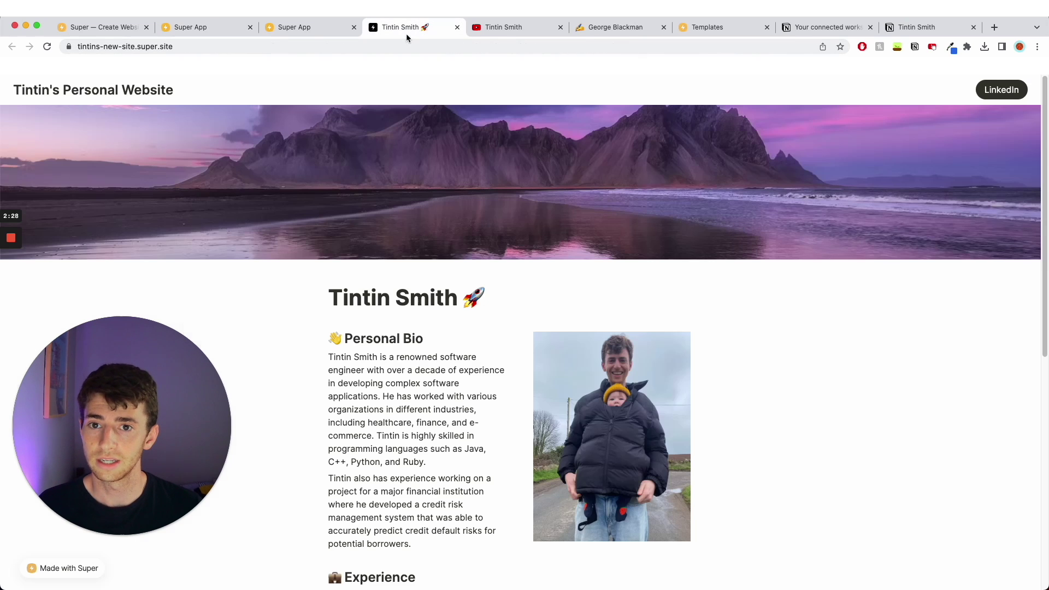
{"action": "left_click", "coordinate": [216, 32]}
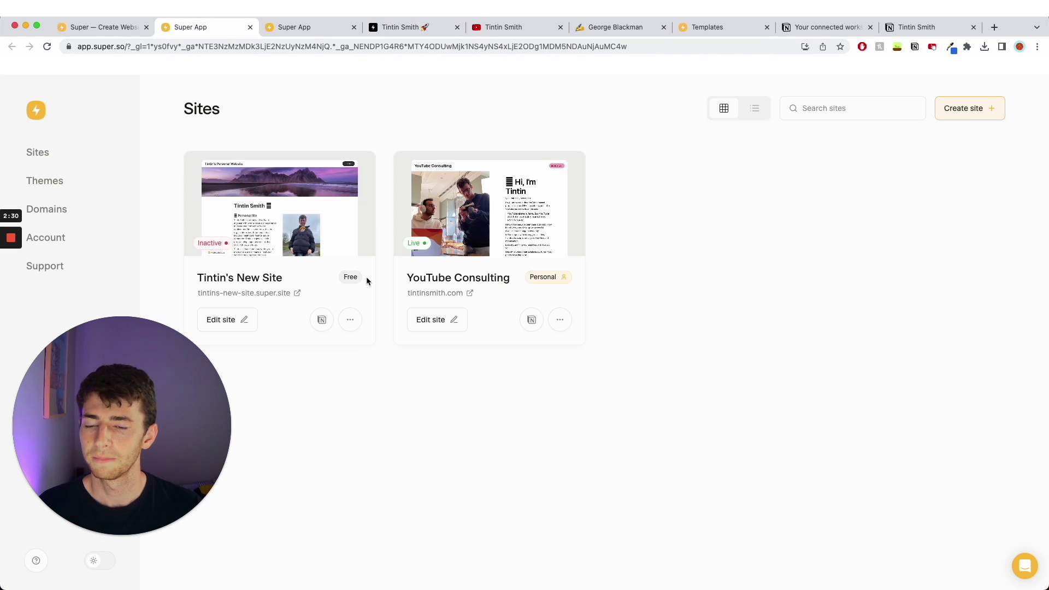
{"action": "left_click", "coordinate": [58, 158]}
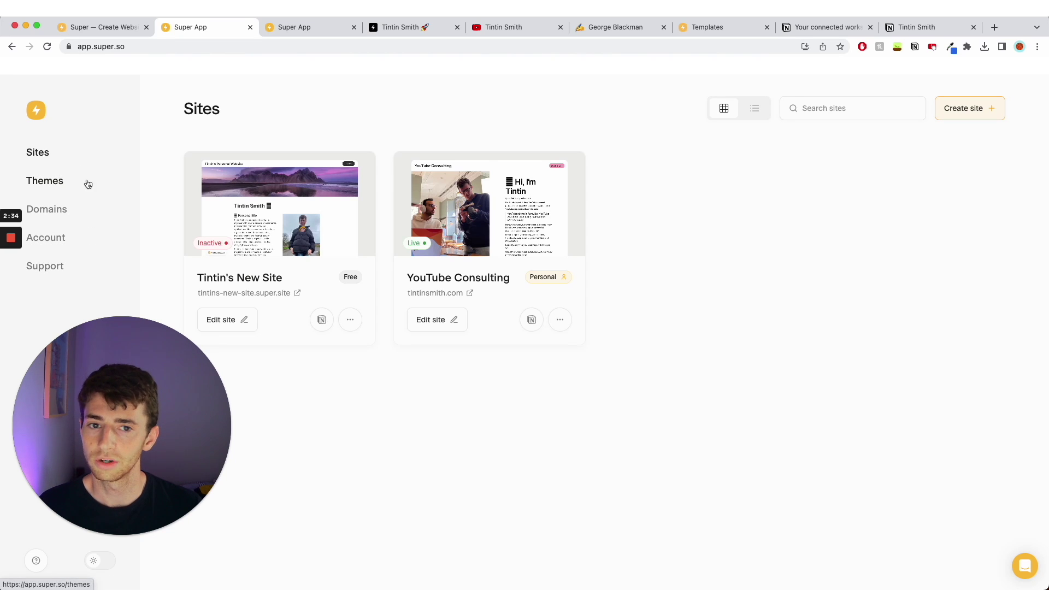
{"action": "left_click", "coordinate": [982, 114]}
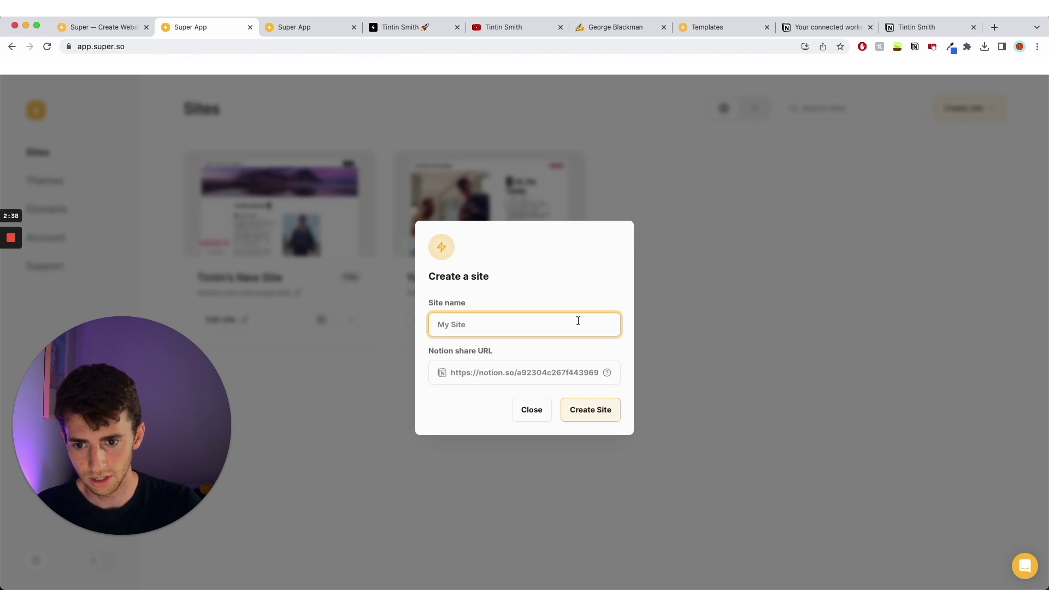
Name the new site 'Tintin Smith' and switch to Notion to fetch its share link
{"action": "type", "text": "Tintin S"}
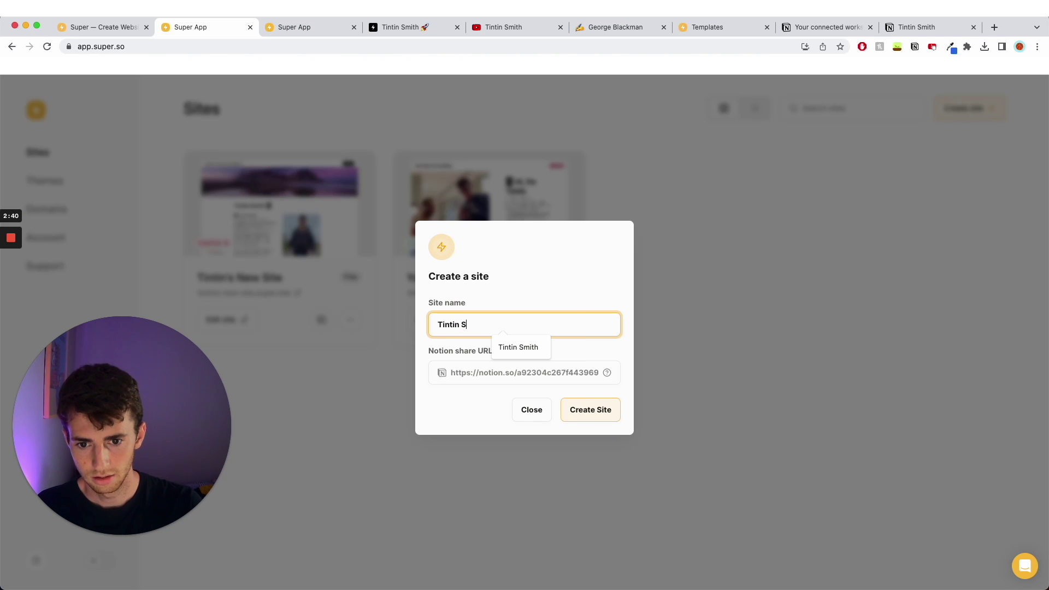
{"action": "type", "text": "mith's Site"}
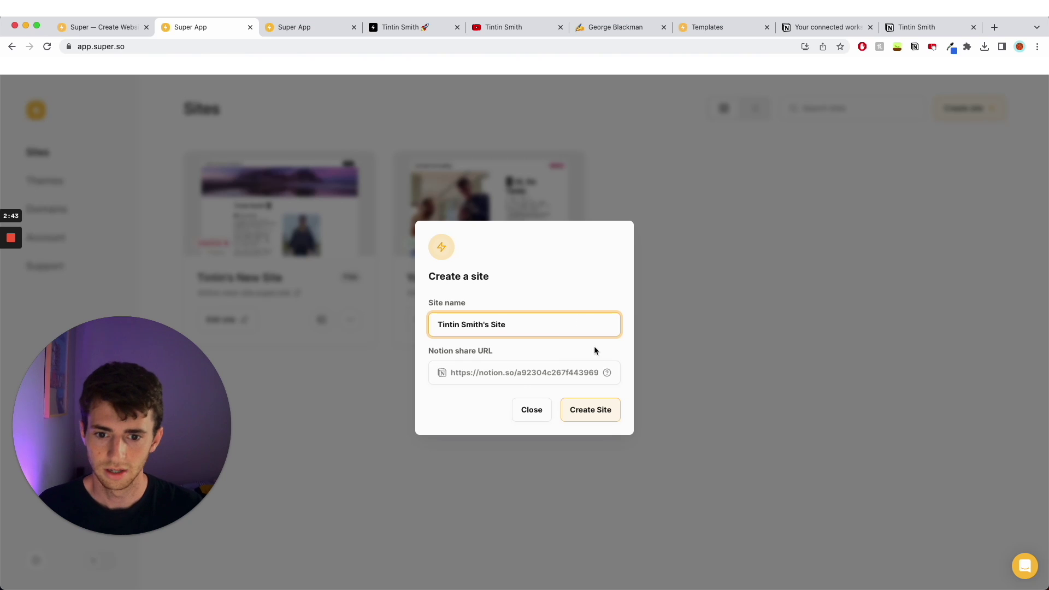
{"action": "left_click", "coordinate": [595, 346]}
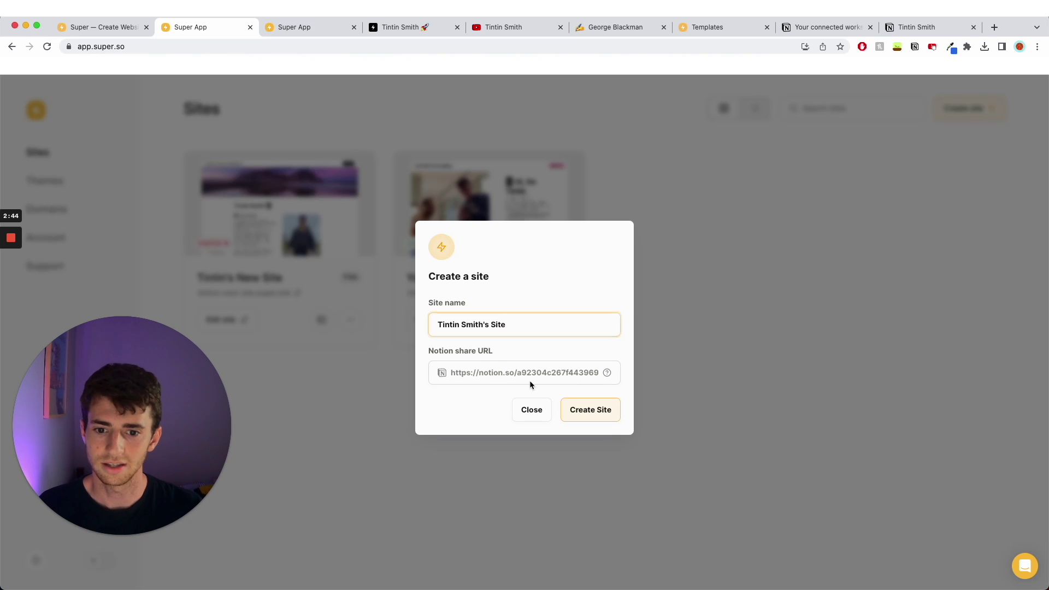
{"action": "left_click", "coordinate": [473, 349]}
{"action": "left_click", "coordinate": [490, 354]}
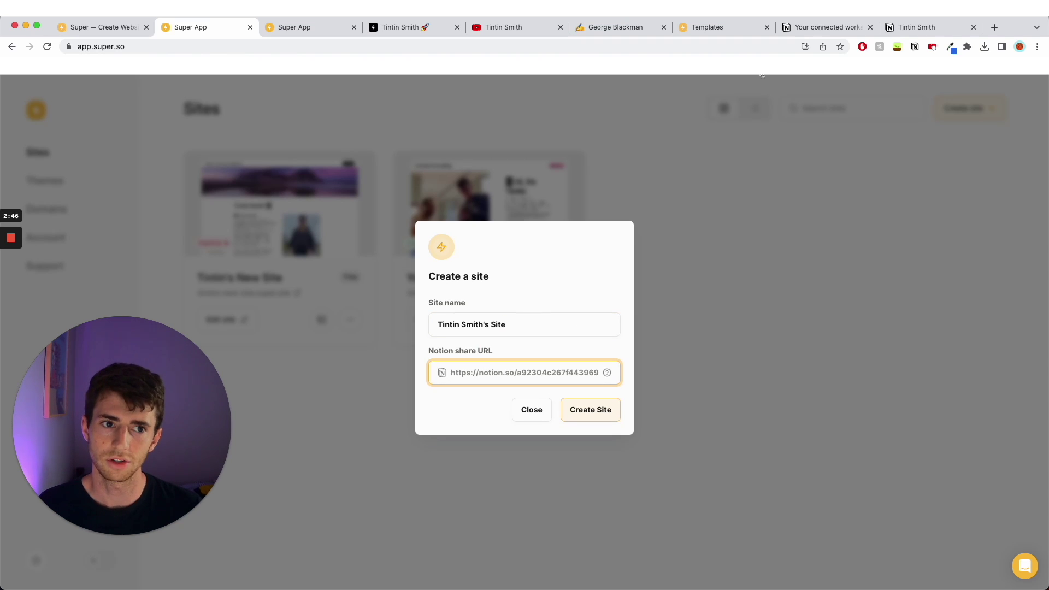
{"action": "left_click", "coordinate": [823, 27]}
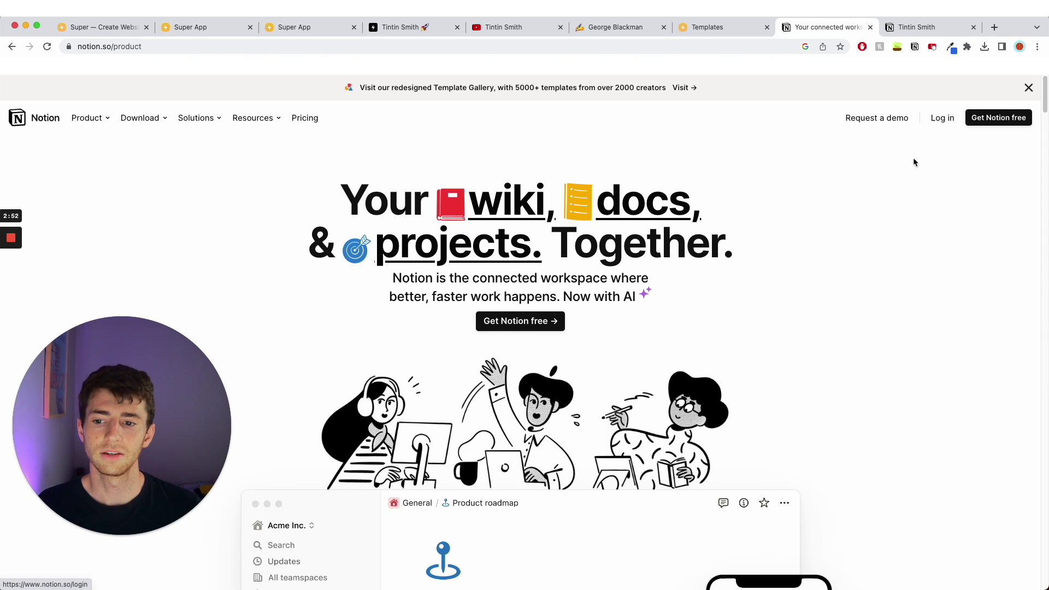
Open the Tintin Smith Notion page and look it over
{"action": "left_click", "coordinate": [899, 31]}
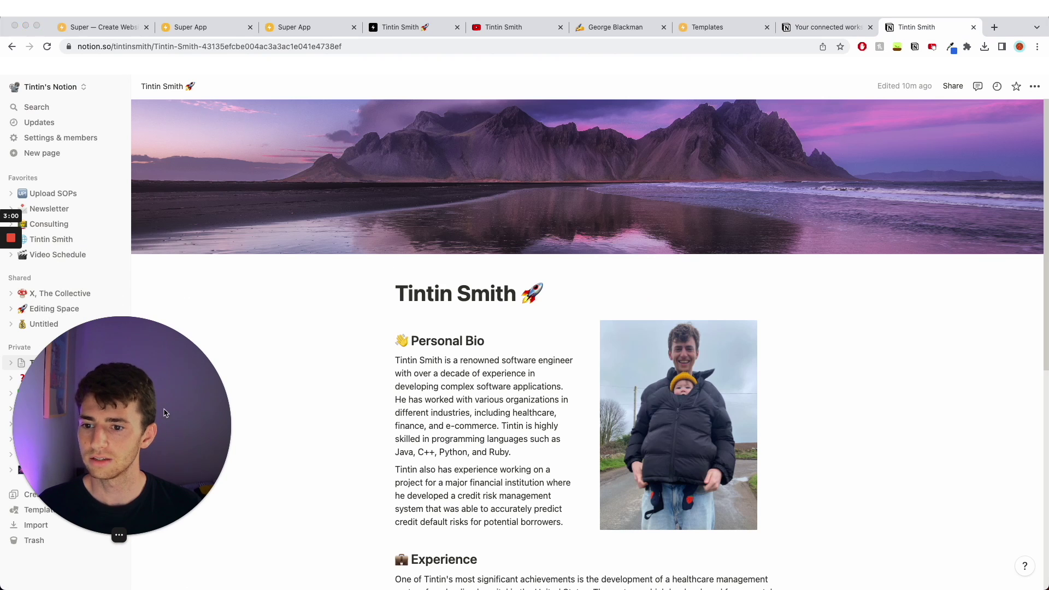
{"action": "left_click_drag", "start_coordinate": [165, 413], "coordinate": [916, 362]}
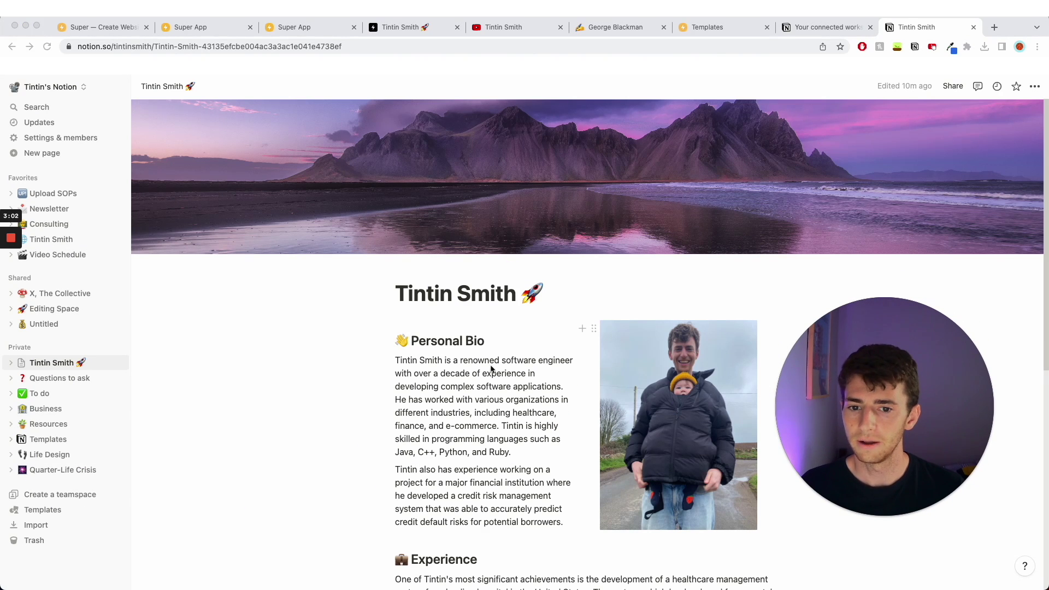
{"action": "left_click", "coordinate": [512, 355]}
{"action": "scroll", "coordinate": [512, 355], "scroll_direction": "down", "scroll_amount": 5}
{"action": "scroll", "coordinate": [437, 327], "scroll_direction": "up", "scroll_amount": 5}
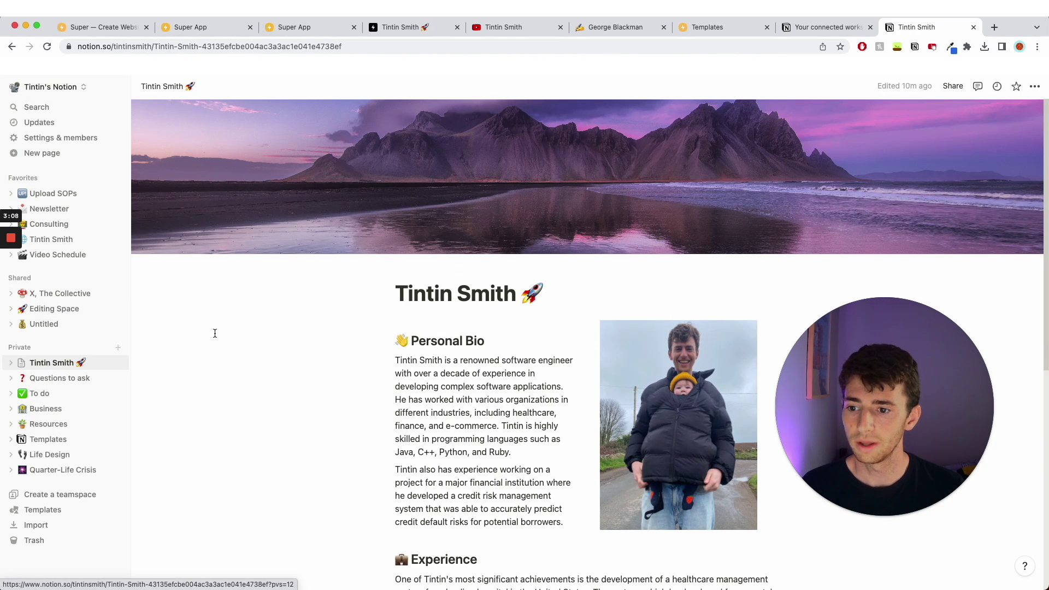
Add a new private page titled 'Tintin Smith's Site'
{"action": "left_click", "coordinate": [118, 349]}
{"action": "type", "text": "Tintin Smiht'"}
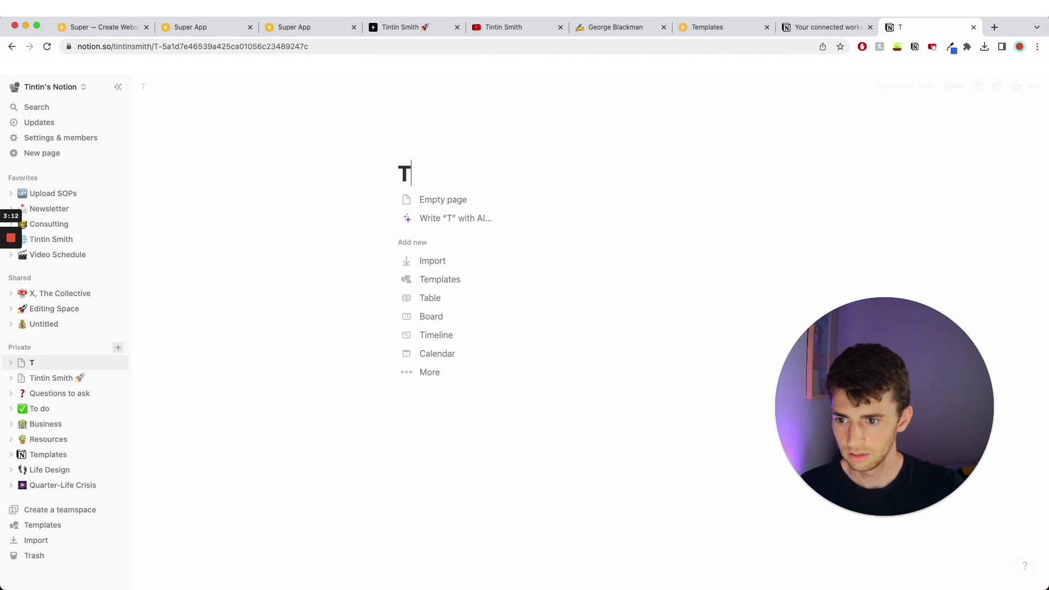
{"action": "key", "text": "BackSpace"}
{"action": "key", "text": "BackSpace"}
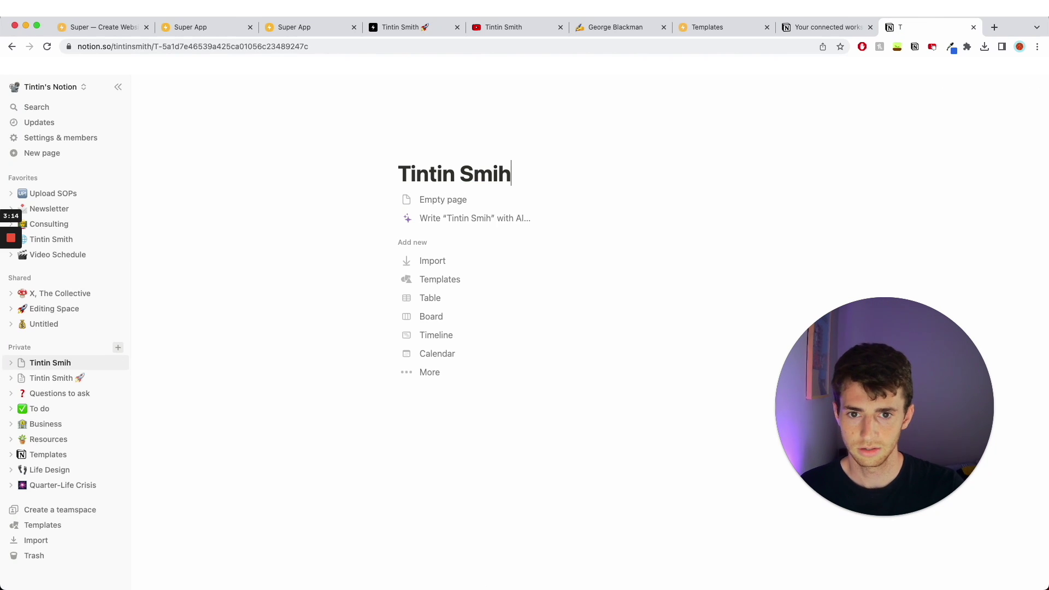
{"action": "key", "text": "BackSpace"}
{"action": "type", "text": "tj"}
{"action": "key", "text": "BackSpace"}
{"action": "type", "text": "h's Site"}
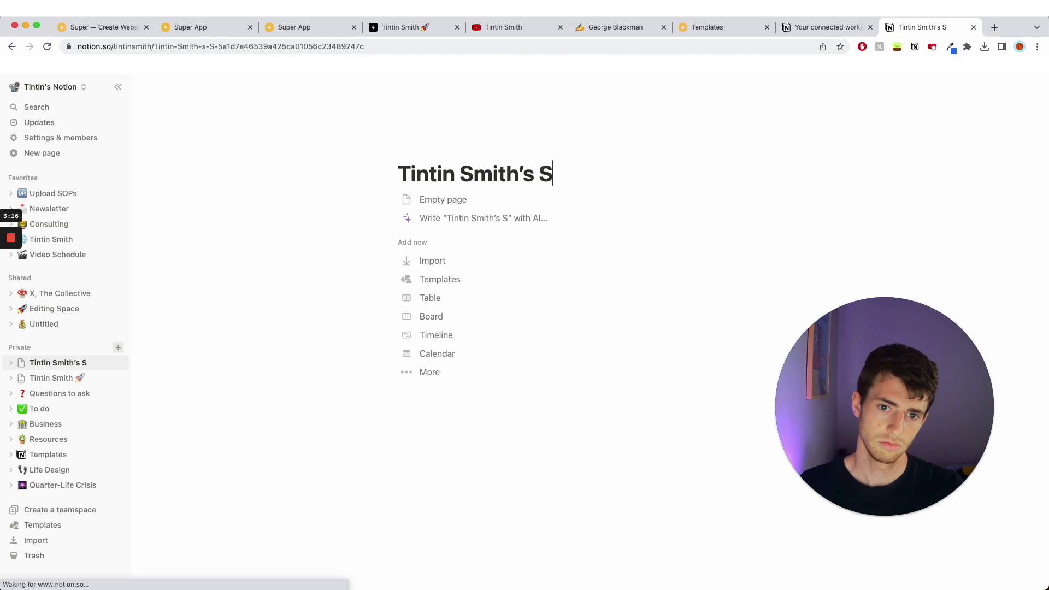
{"action": "triple_click", "coordinate": [483, 173]}
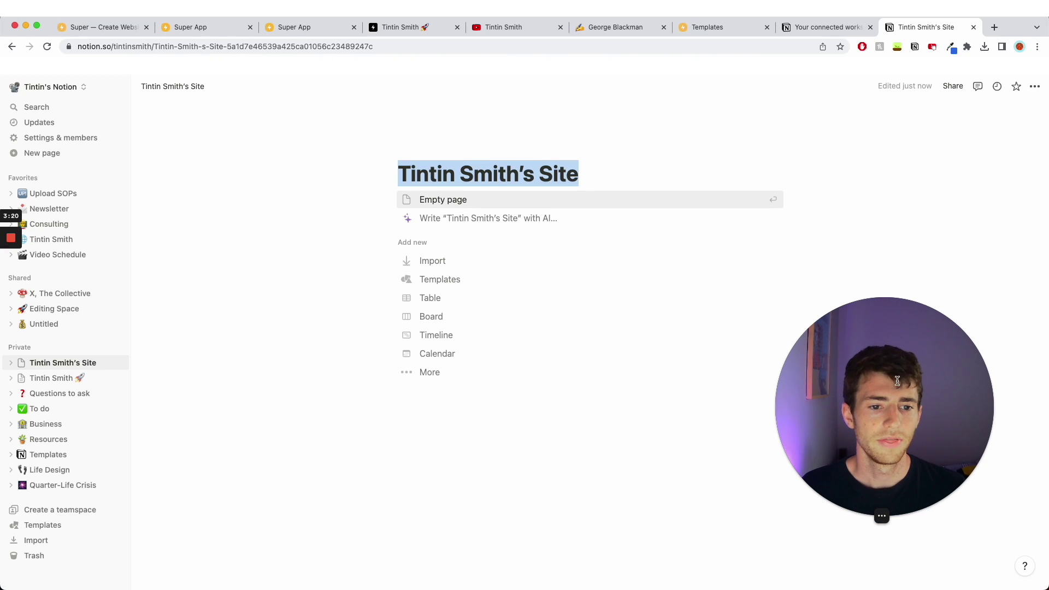
Publish the Notion page to the web and copy its public web link
{"action": "left_click", "coordinate": [955, 88]}
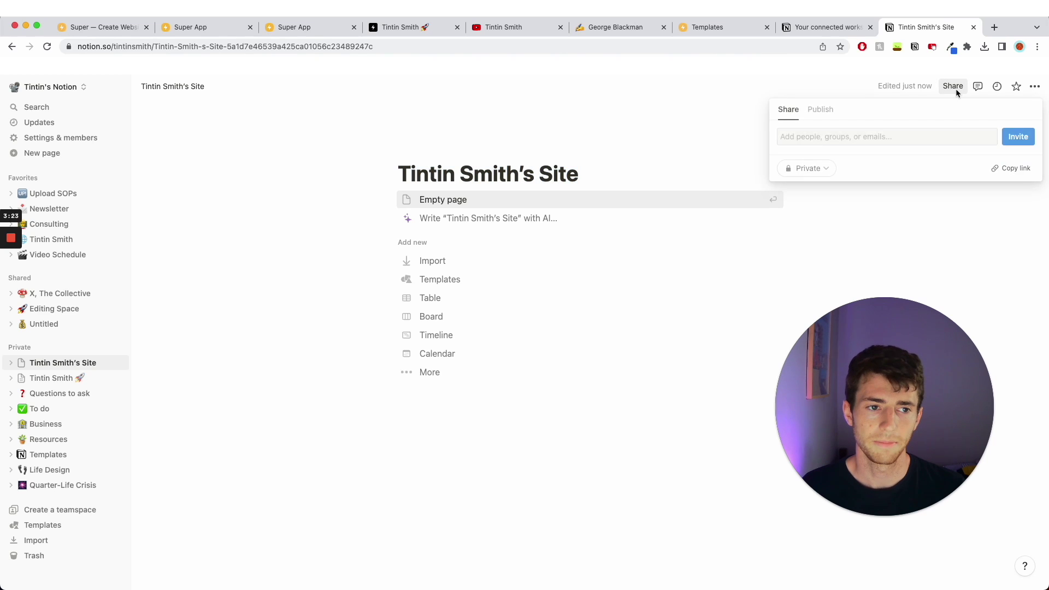
{"action": "left_click", "coordinate": [834, 111]}
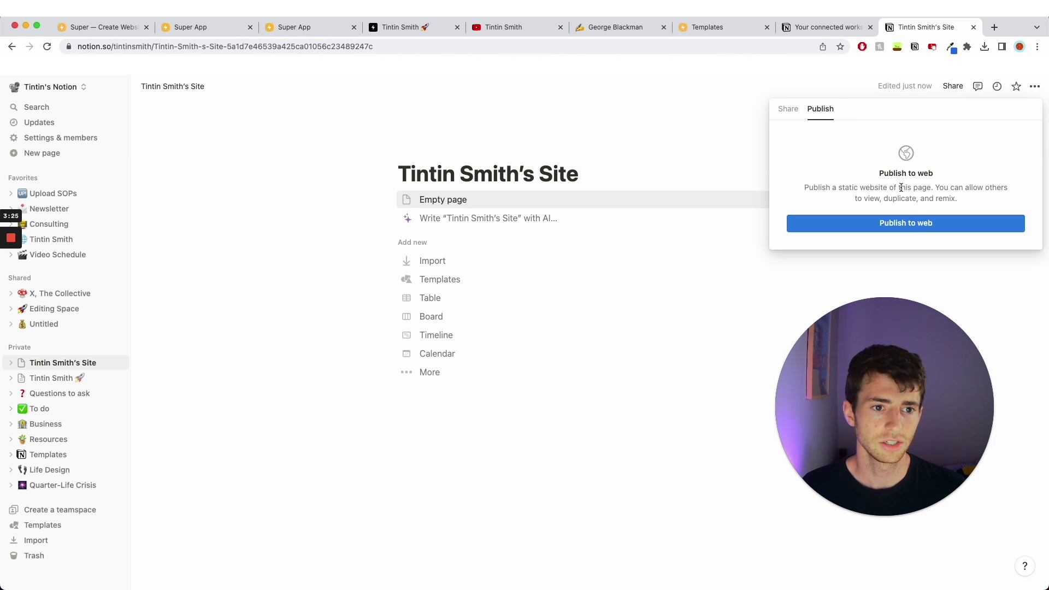
{"action": "left_click", "coordinate": [916, 225]}
{"action": "triple_click", "coordinate": [855, 137]}
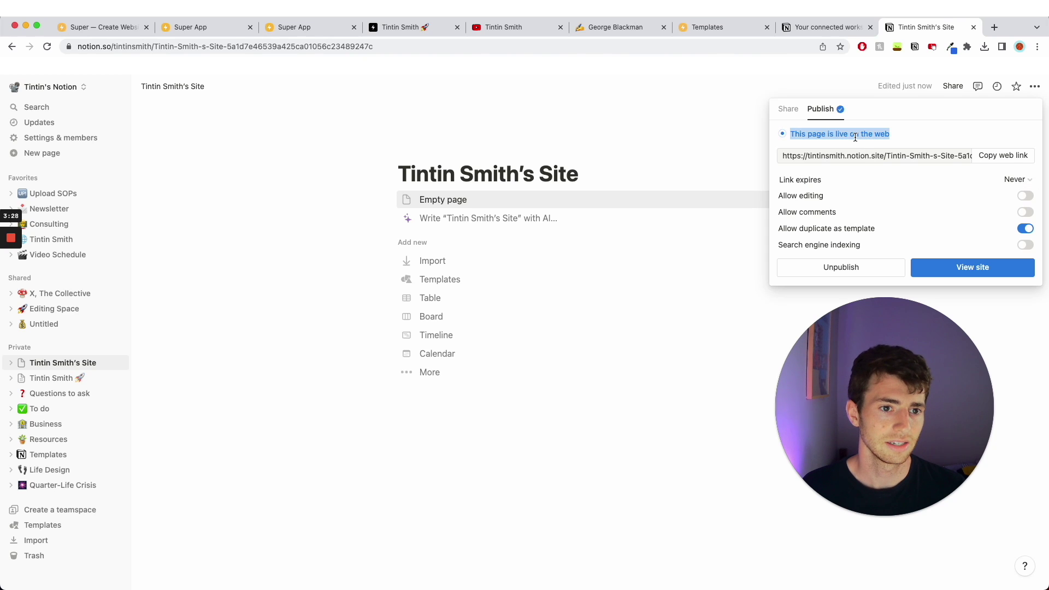
{"action": "left_click", "coordinate": [855, 137]}
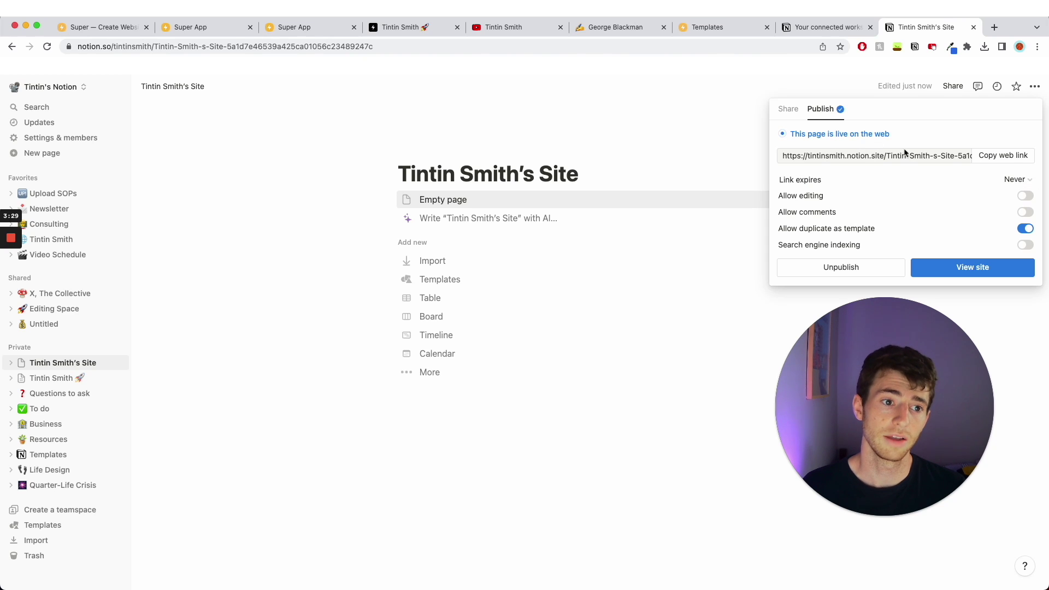
{"action": "left_click", "coordinate": [992, 159]}
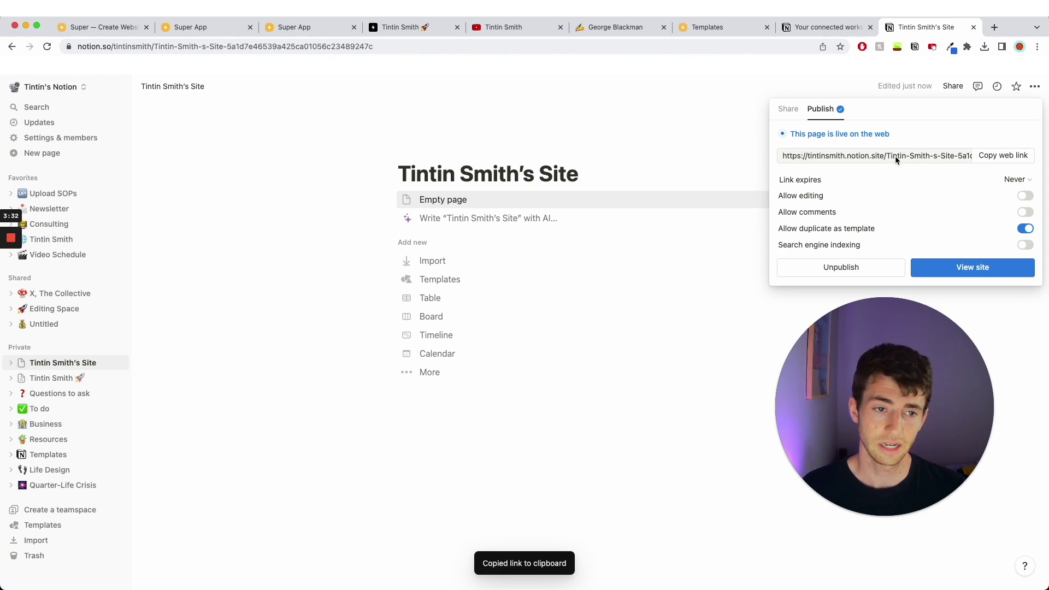
Load the copied link in a new tab to preview the live page, then close it
{"action": "key", "text": "super+t"}
{"action": "key", "text": "super+v"}
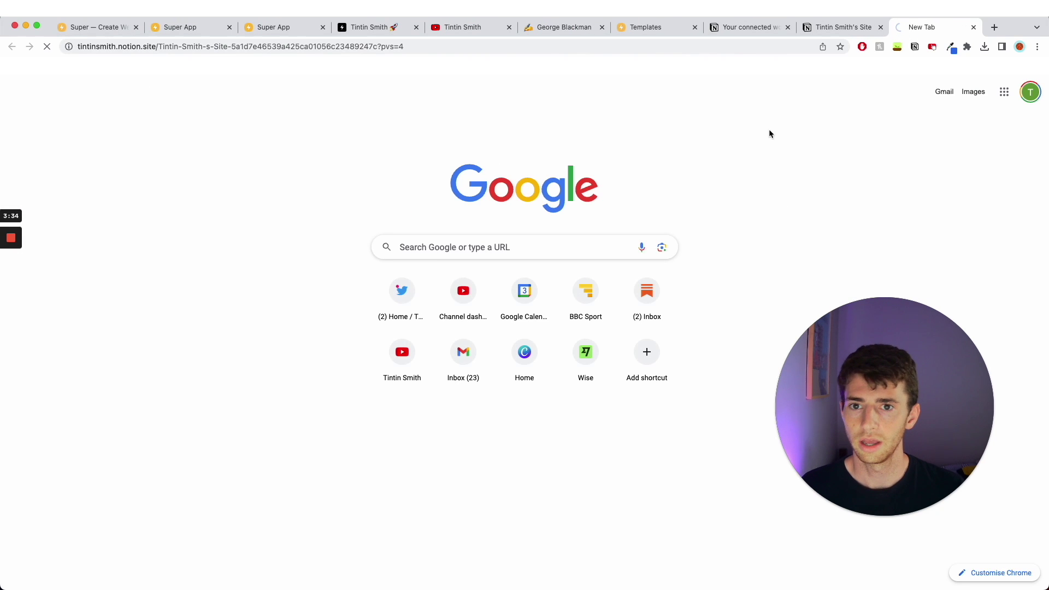
{"action": "key", "text": "Return"}
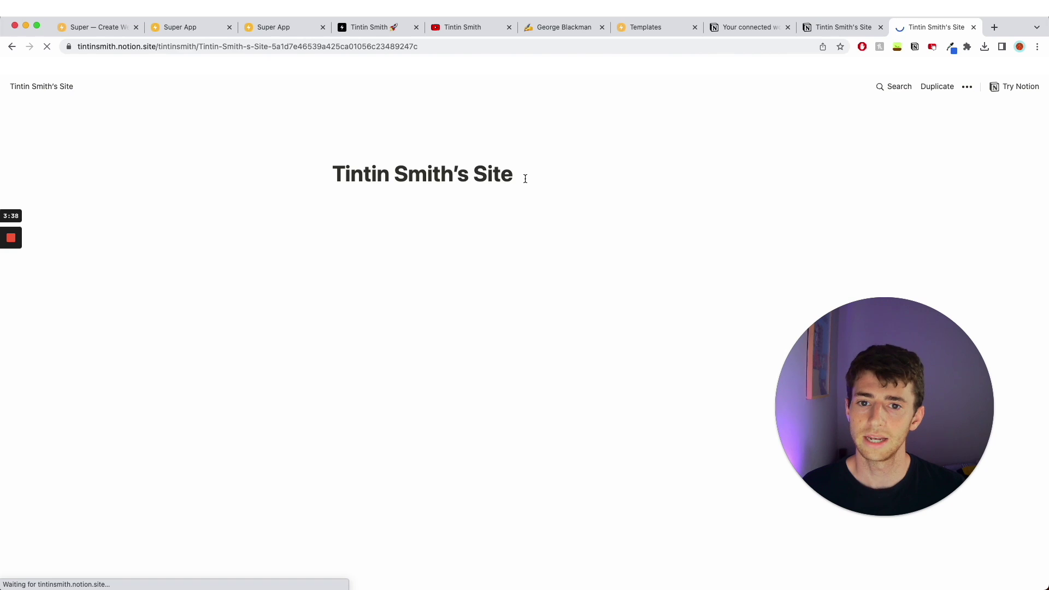
{"action": "left_click_drag", "start_coordinate": [524, 179], "coordinate": [323, 173]}
{"action": "left_click", "coordinate": [205, 49]}
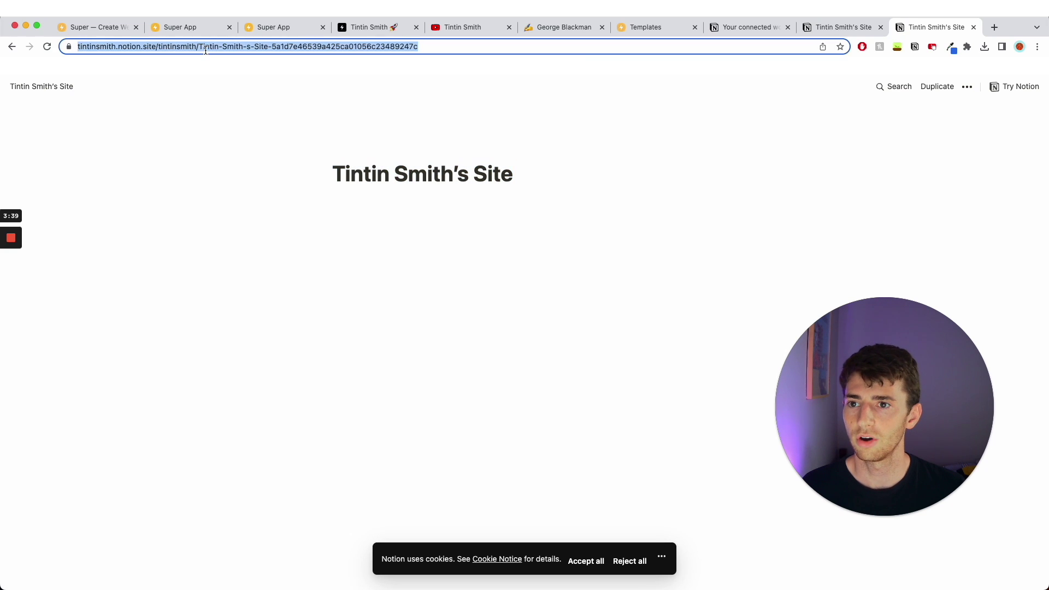
{"action": "left_click", "coordinate": [448, 188]}
{"action": "double_click", "coordinate": [431, 174]}
{"action": "left_click", "coordinate": [417, 151]}
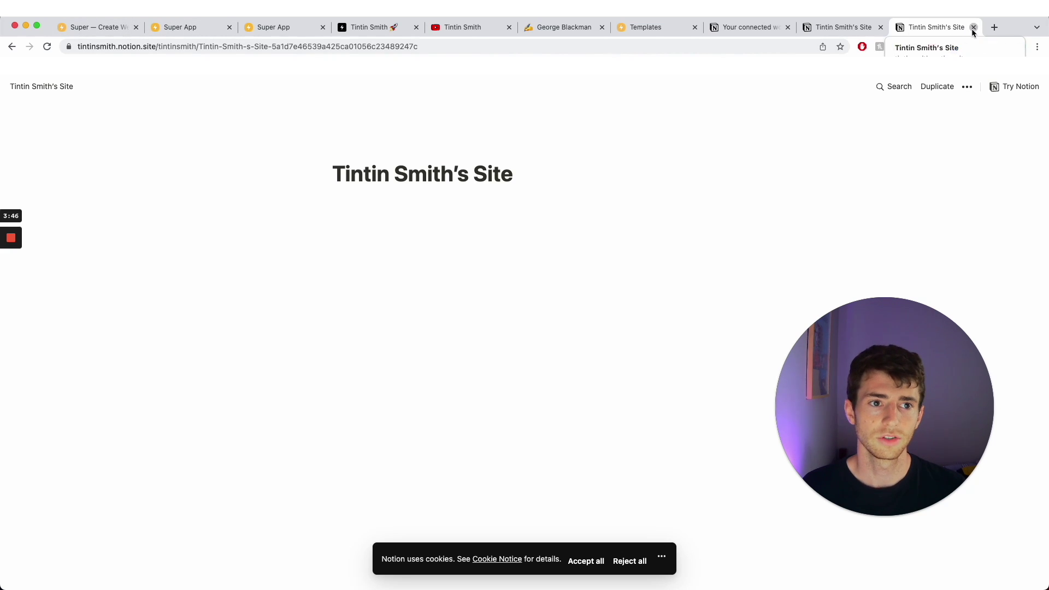
{"action": "left_click", "coordinate": [972, 27]}
Paste the Notion web link as the share URL and create the site
{"action": "left_click", "coordinate": [983, 166]}
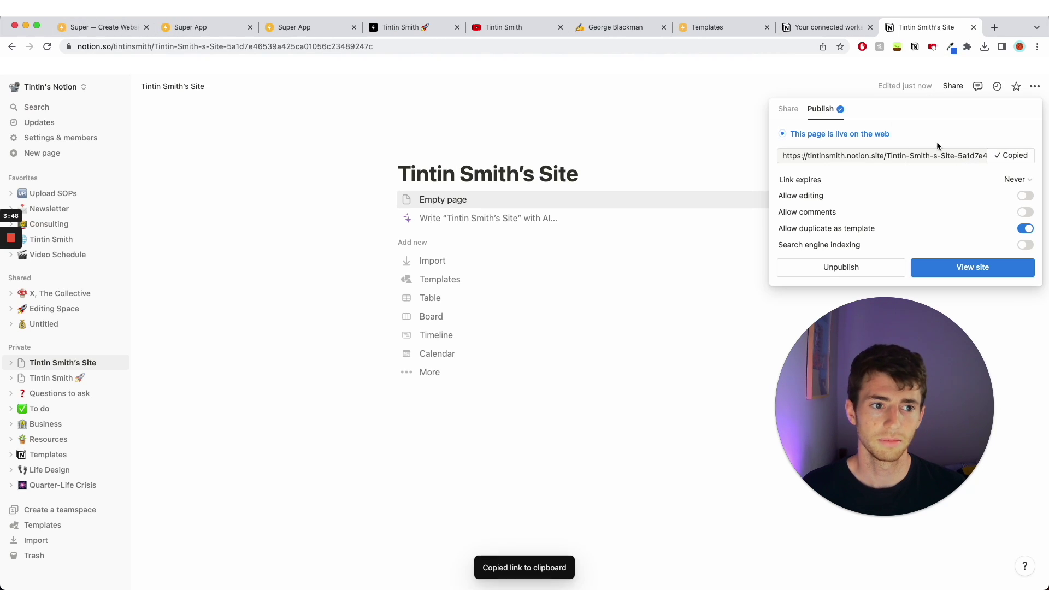
{"action": "left_click", "coordinate": [218, 28]}
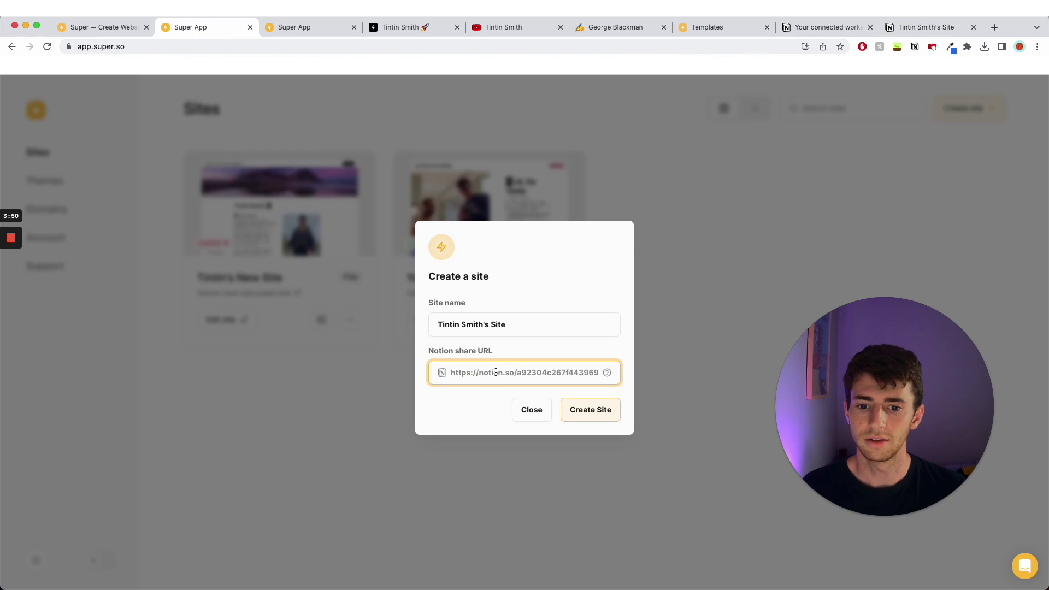
{"action": "key", "text": "super+v"}
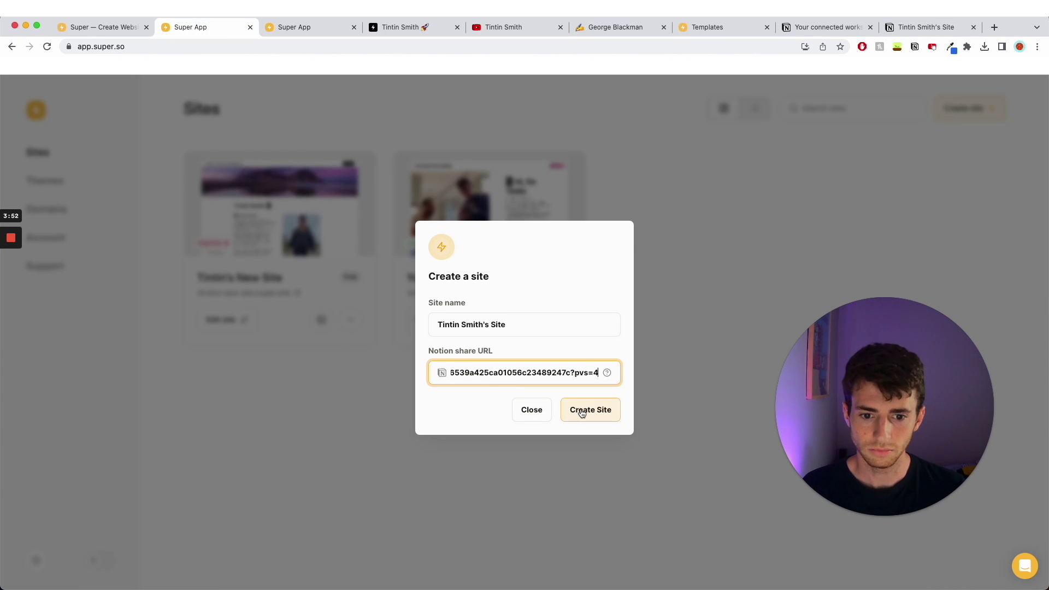
{"action": "left_click", "coordinate": [582, 413]}
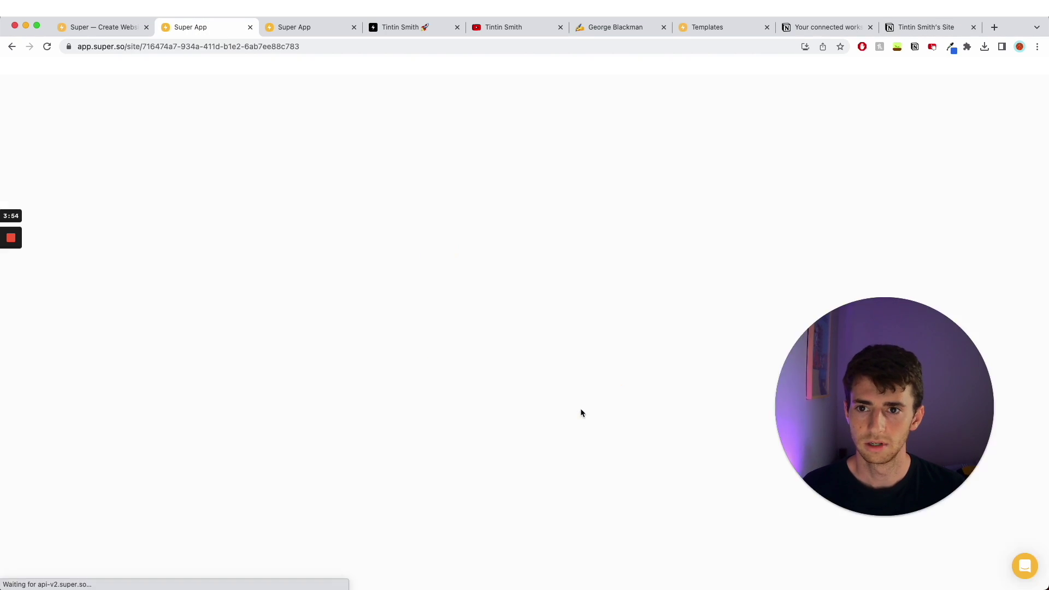
{"action": "left_click_drag", "start_coordinate": [914, 389], "coordinate": [795, 376]}
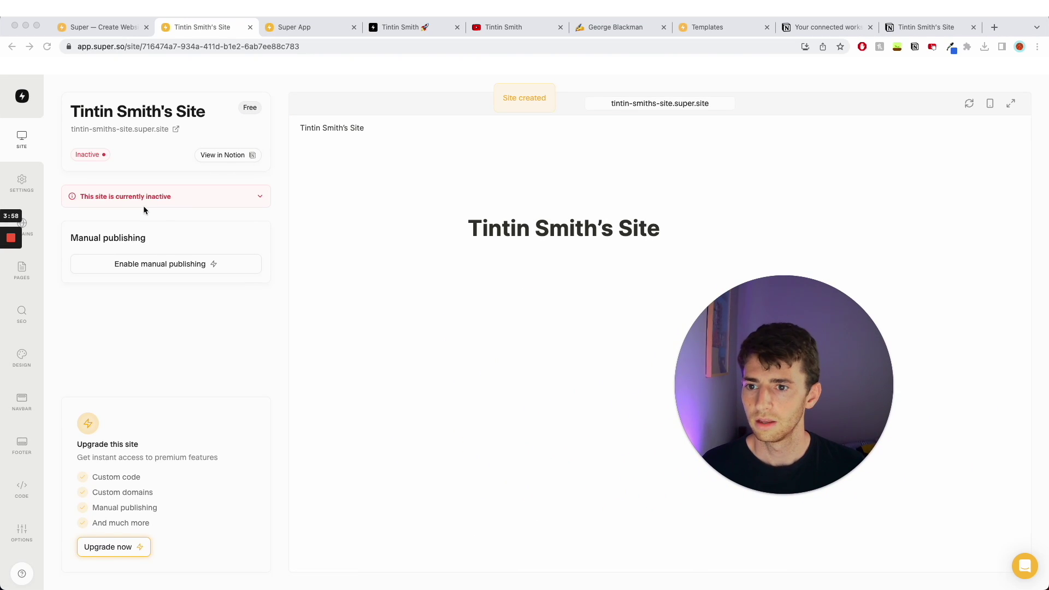
Fix the inactive site status with Make Live and open the live super.site URL
{"action": "left_click", "coordinate": [175, 196]}
{"action": "left_click", "coordinate": [235, 203]}
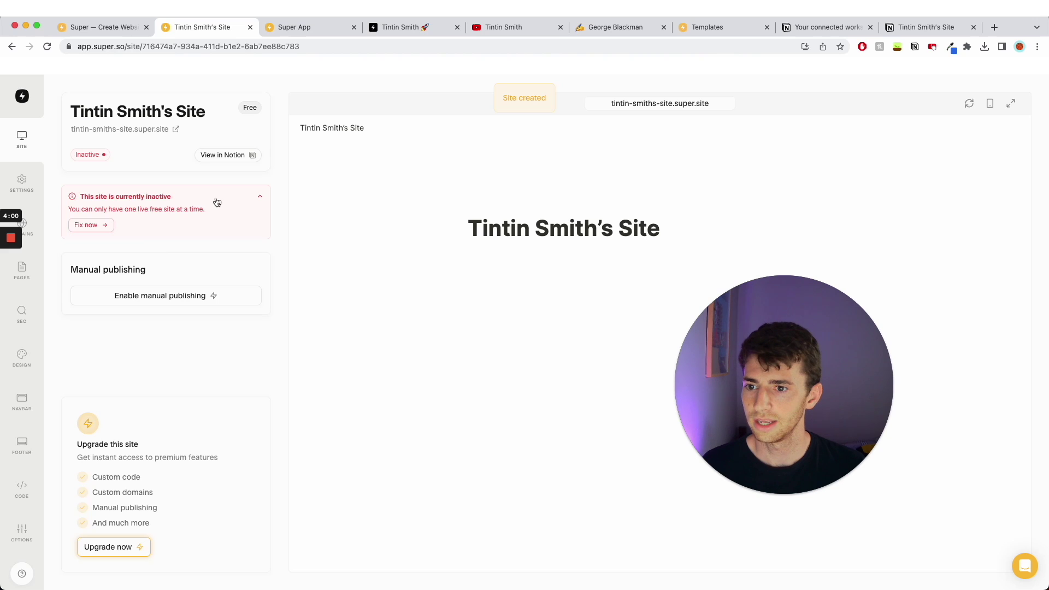
{"action": "left_click", "coordinate": [104, 224]}
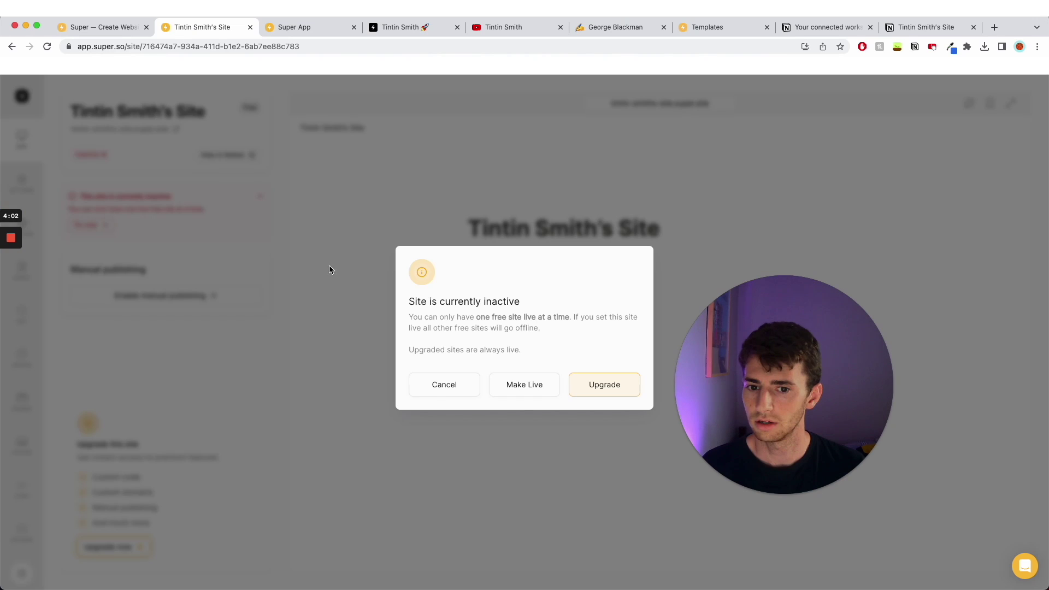
{"action": "left_click", "coordinate": [526, 386]}
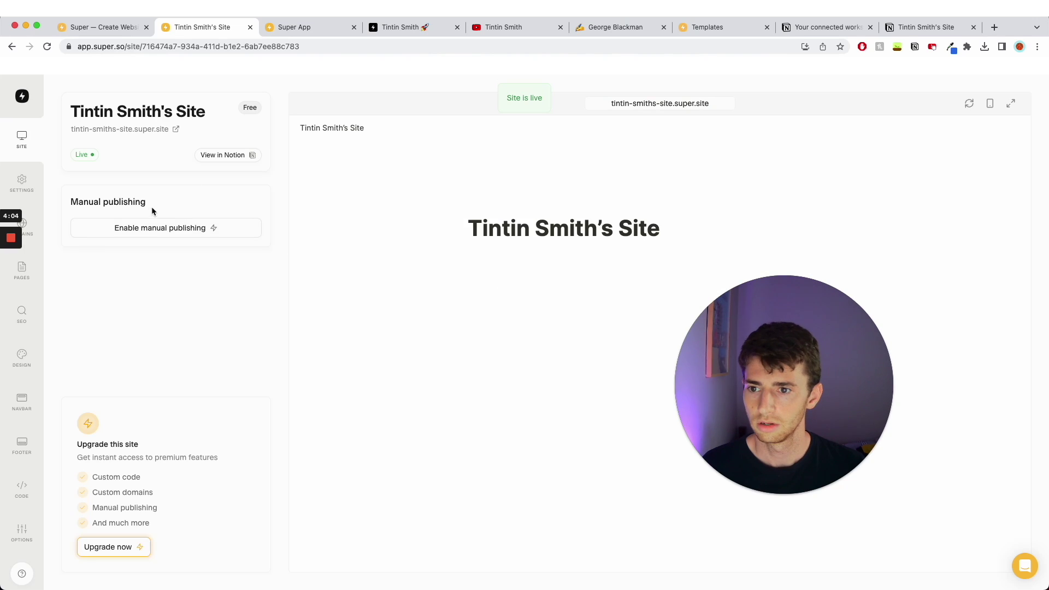
{"action": "left_click_drag", "start_coordinate": [783, 385], "coordinate": [288, 392]}
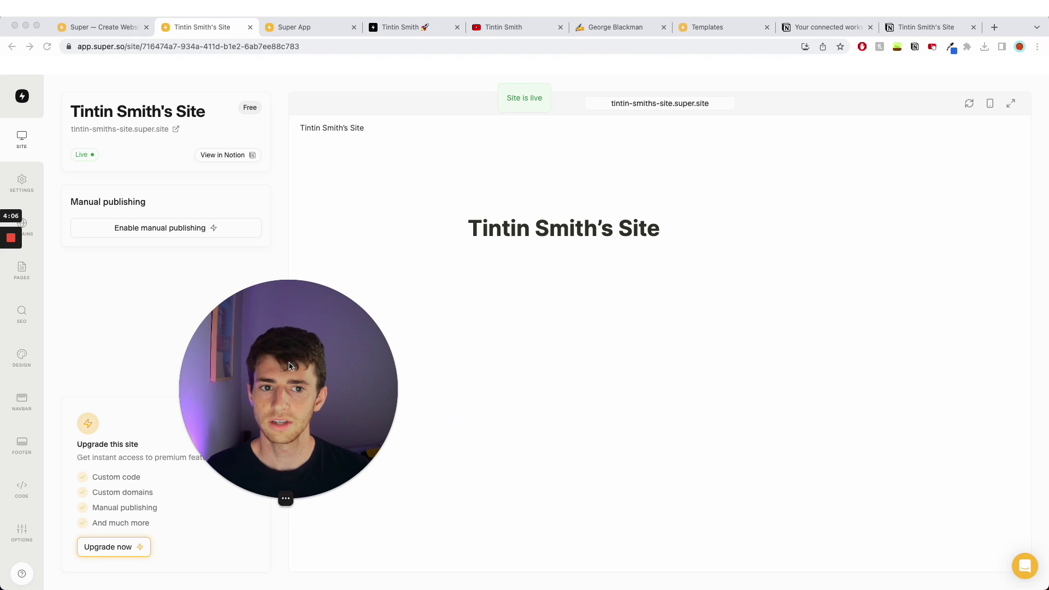
{"action": "left_click", "coordinate": [671, 114]}
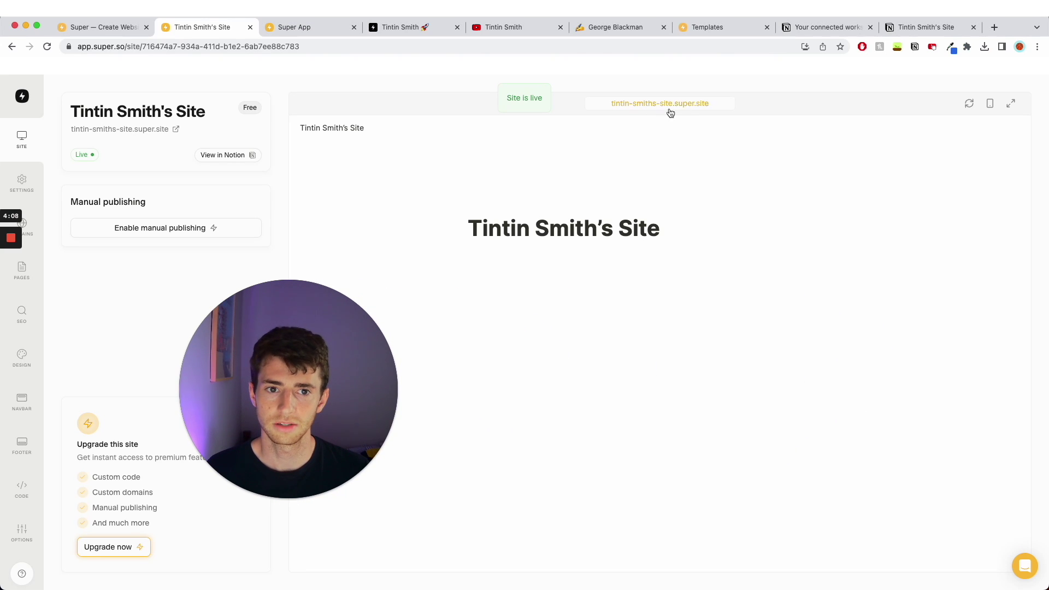
{"action": "left_click", "coordinate": [687, 113]}
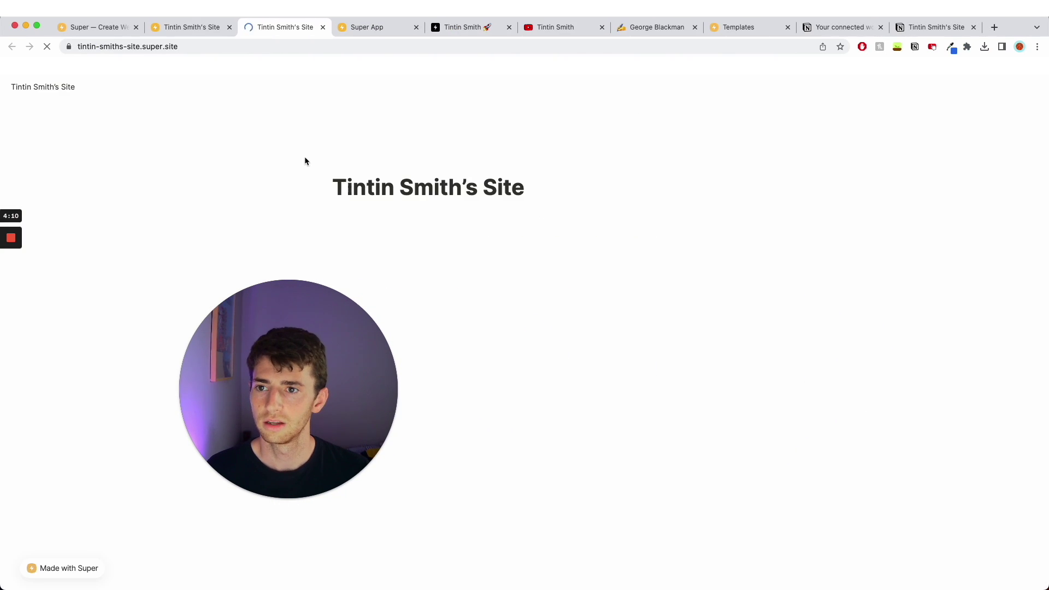
Close the live super.site tab and return to the 'Tintin Smith's Site' Notion page
{"action": "left_click_drag", "start_coordinate": [391, 304], "coordinate": [238, 342]}
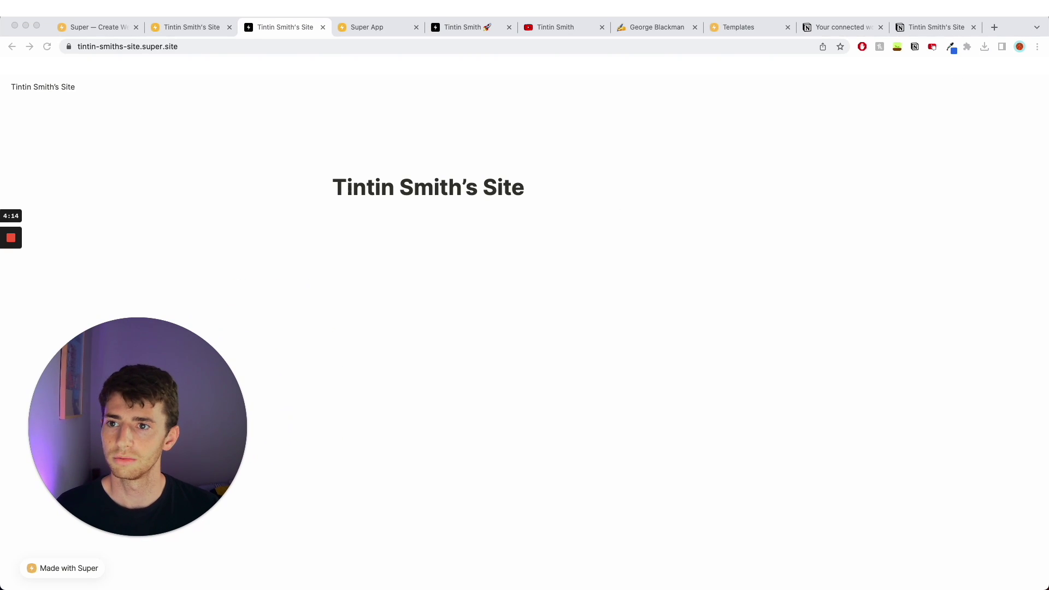
{"action": "left_click", "coordinate": [138, 50]}
{"action": "left_click", "coordinate": [262, 214]}
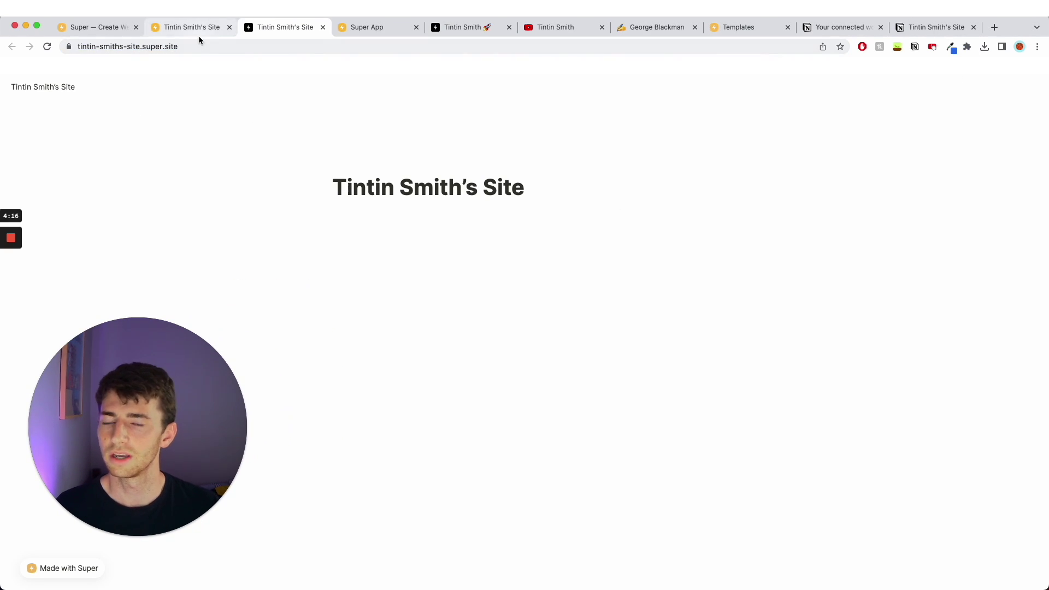
{"action": "left_click", "coordinate": [323, 27]}
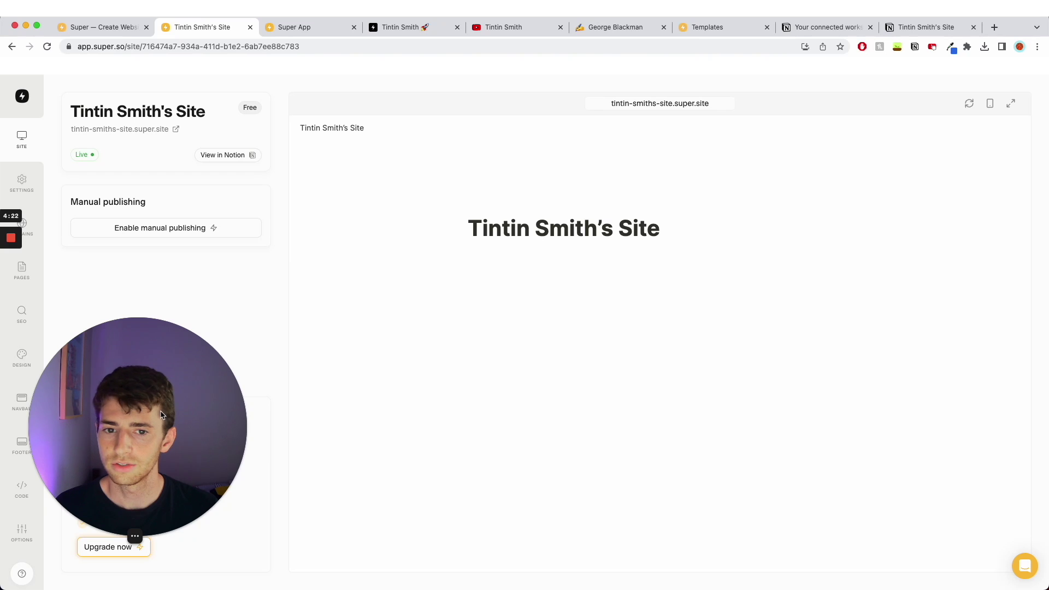
{"action": "left_click_drag", "start_coordinate": [149, 409], "coordinate": [362, 387]}
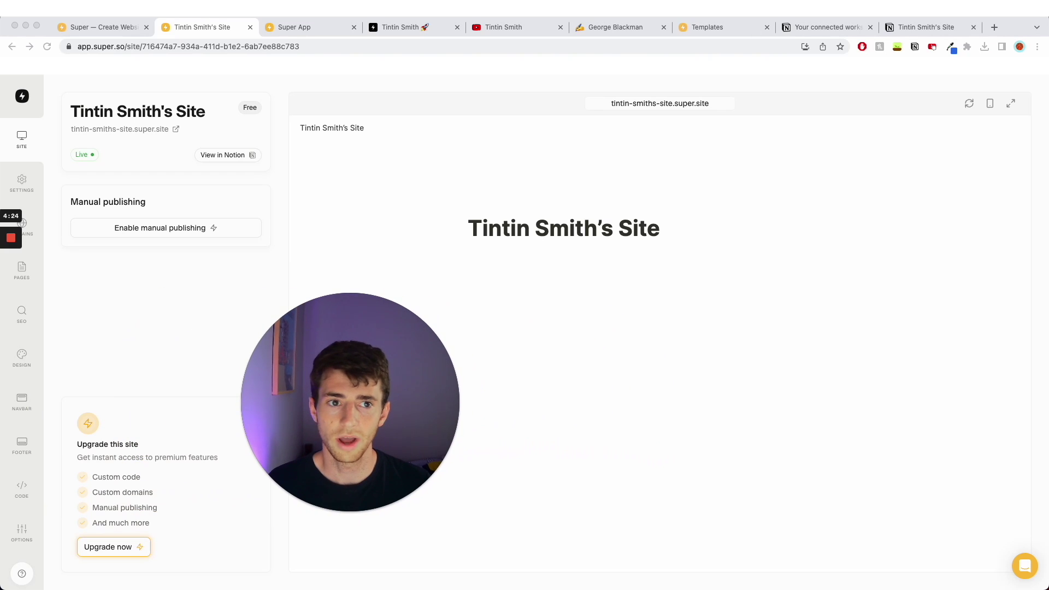
{"action": "left_click", "coordinate": [917, 30]}
Close the publish panel and the templates gallery, leaving the cursor in the empty page body
{"action": "left_click", "coordinate": [618, 178]}
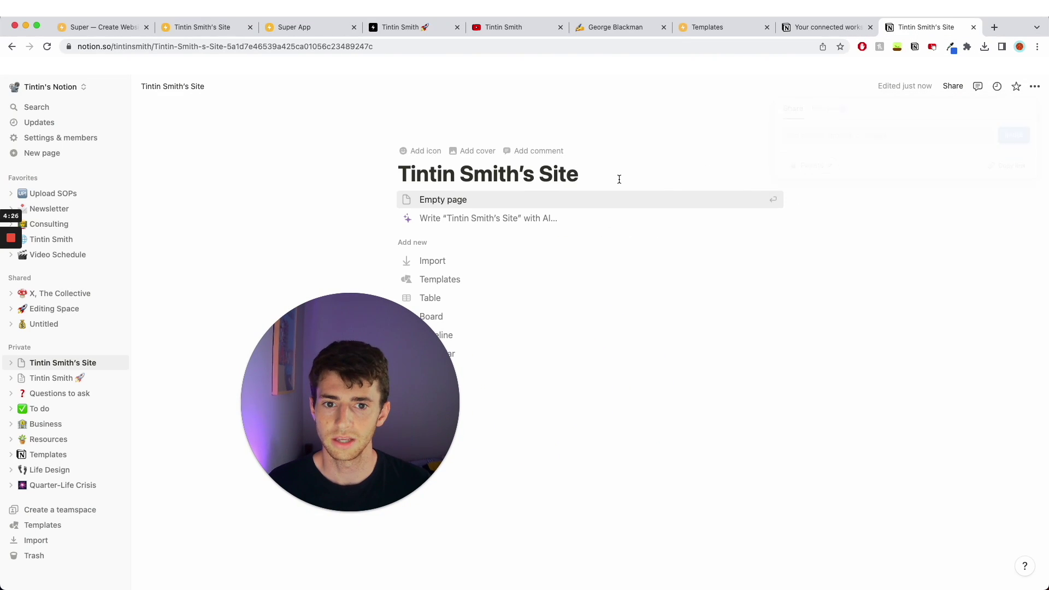
{"action": "left_click_drag", "start_coordinate": [334, 356], "coordinate": [116, 394]}
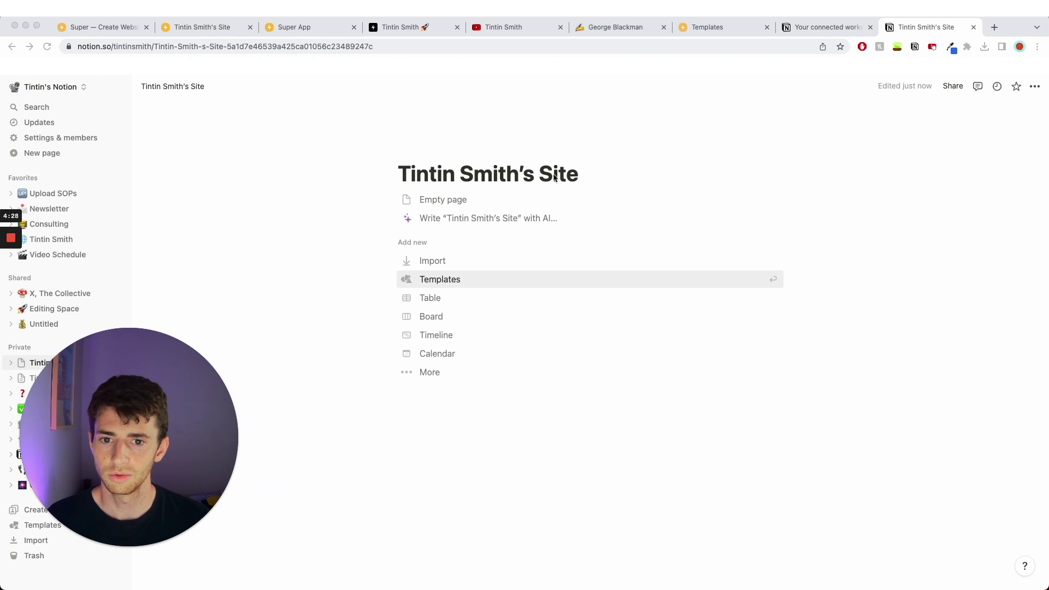
{"action": "left_click", "coordinate": [601, 178]}
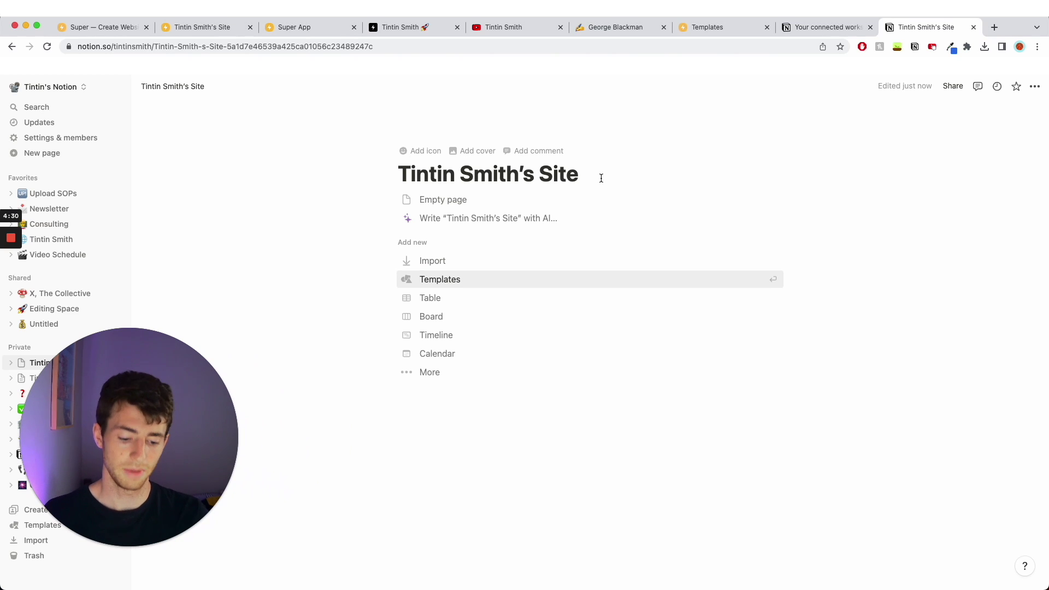
{"action": "key", "text": "Return"}
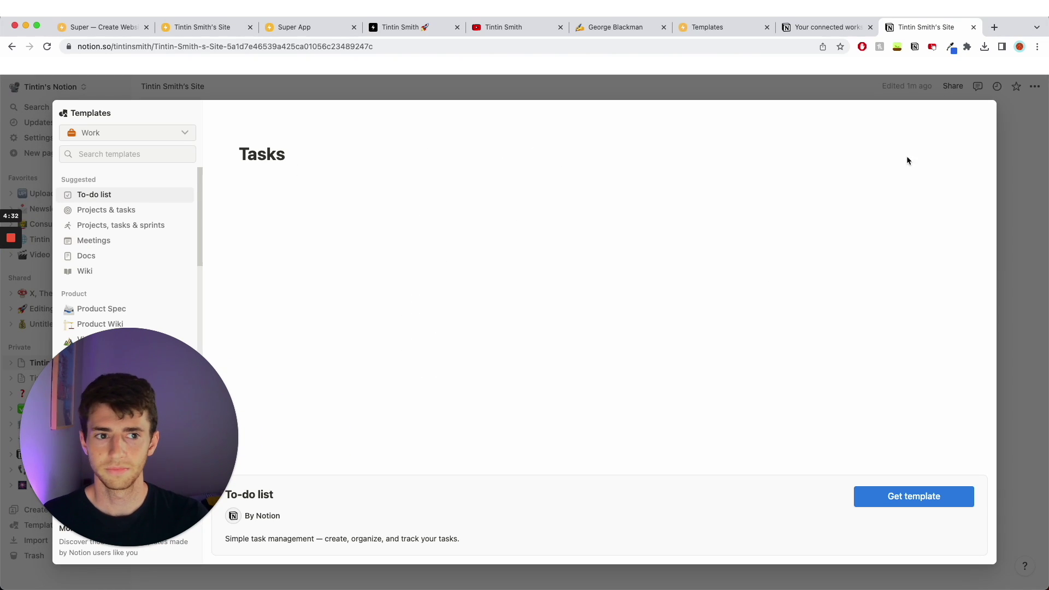
{"action": "left_click", "coordinate": [1026, 170]}
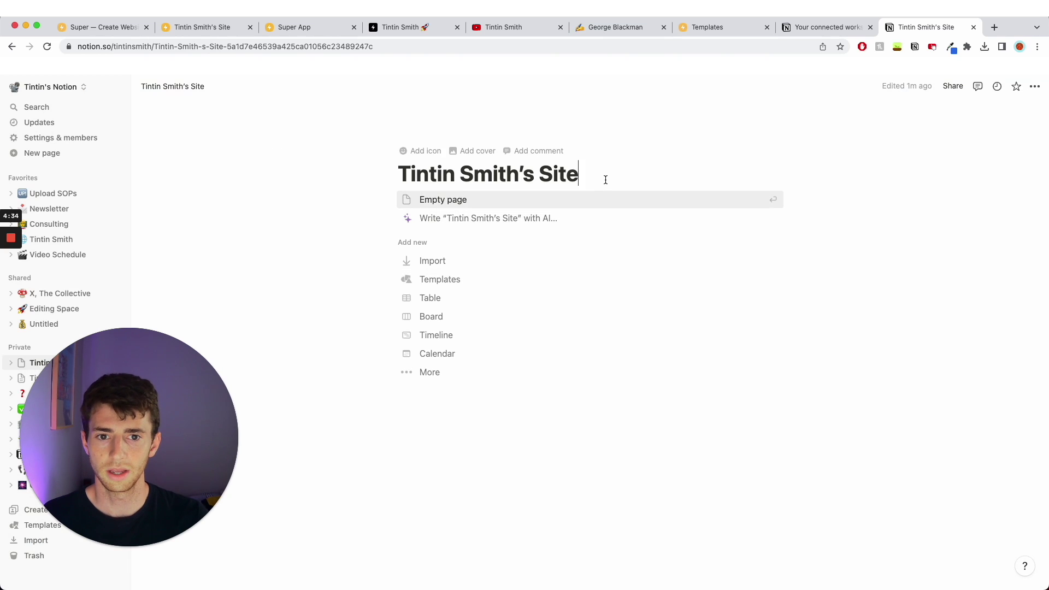
{"action": "key", "text": "Return"}
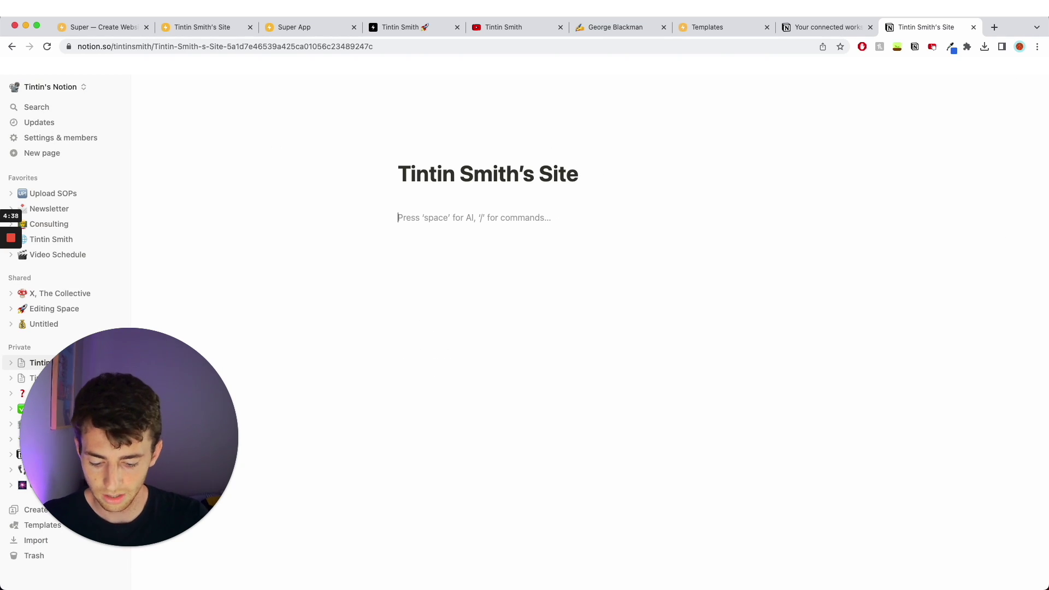
Ask Notion AI to write a personal website page for a software engineer
{"action": "key", "text": "space"}
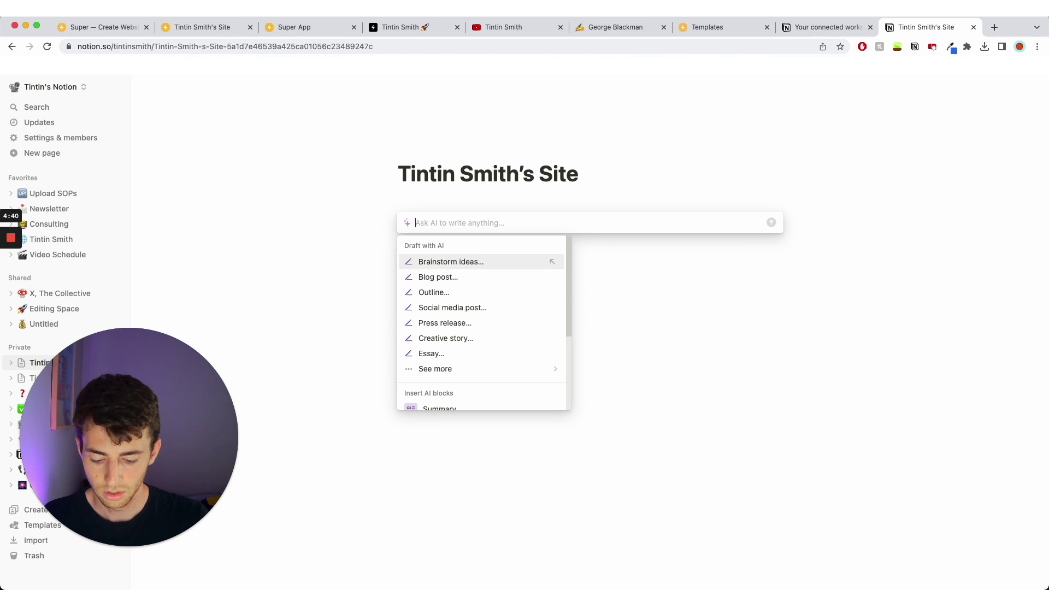
{"action": "type", "text": "Create a personal website page for me, make it u"}
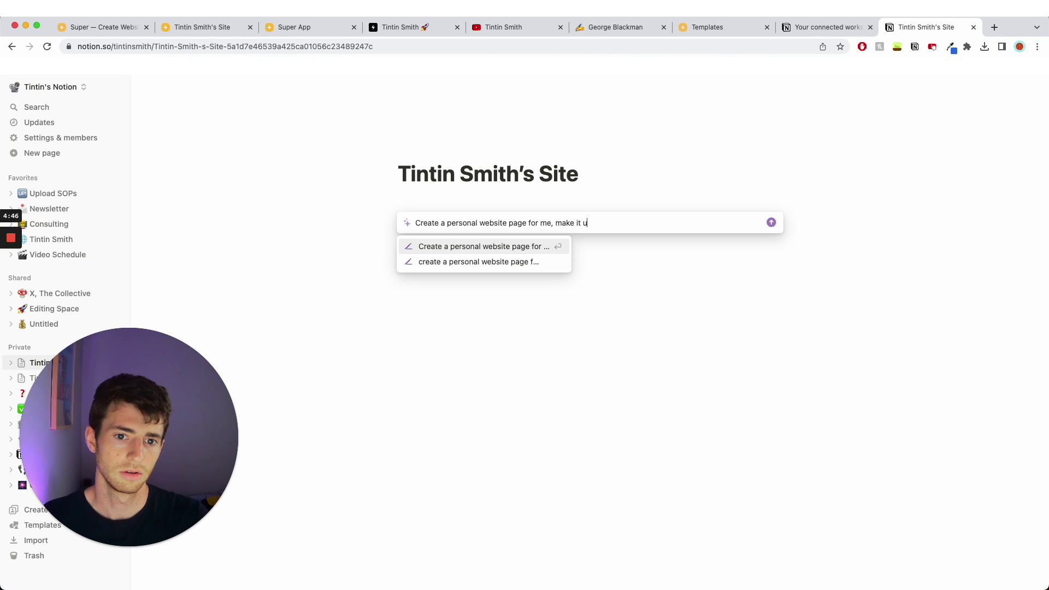
{"action": "type", "text": "p. Pretend I am a software en"}
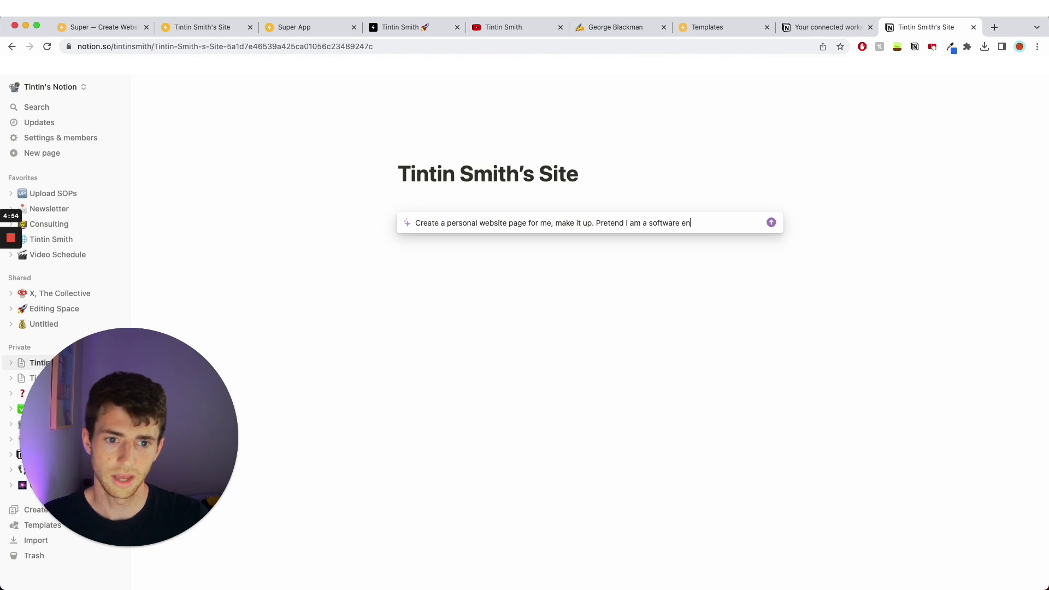
{"action": "type", "text": "r"}
{"action": "key", "text": "Return"}
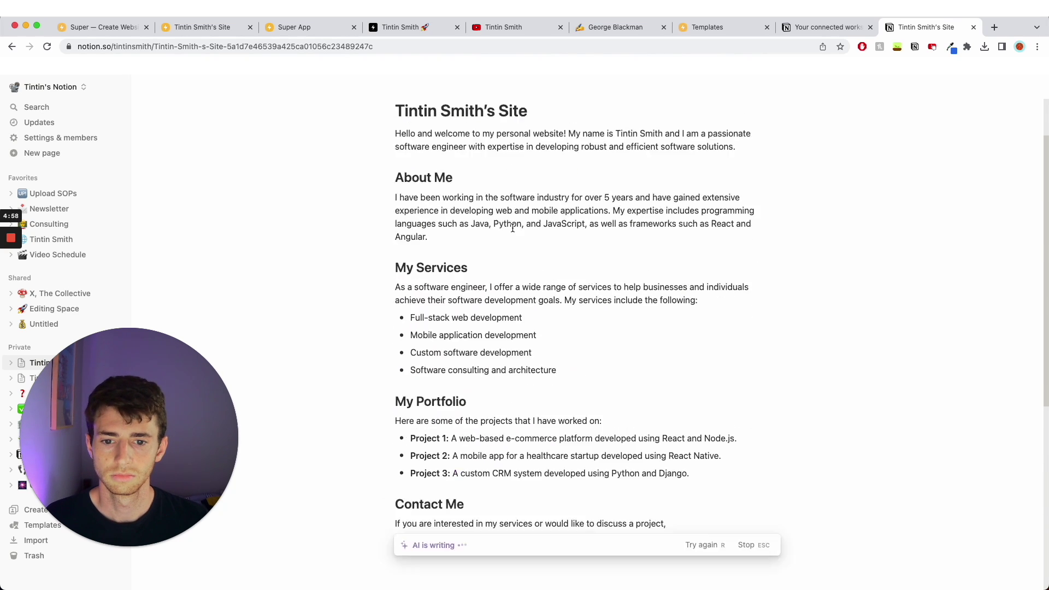
Accept the AI-written content and delete the empty line under the title
{"action": "scroll", "coordinate": [533, 296], "scroll_direction": "up", "scroll_amount": 6}
{"action": "key", "text": "Return"}
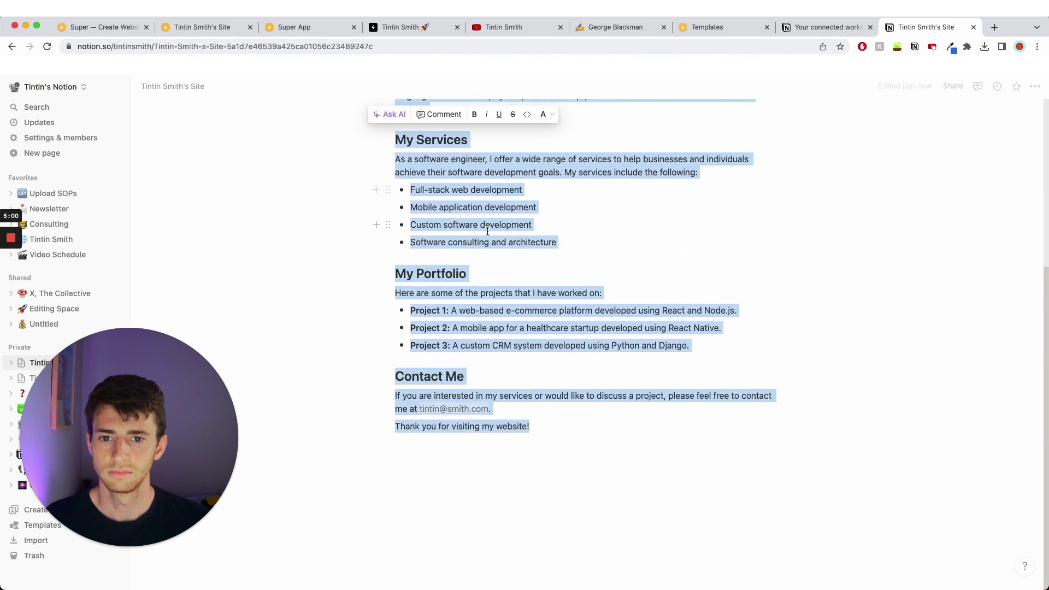
{"action": "scroll", "coordinate": [610, 184], "scroll_direction": "up", "scroll_amount": 5}
{"action": "left_click", "coordinate": [609, 184]}
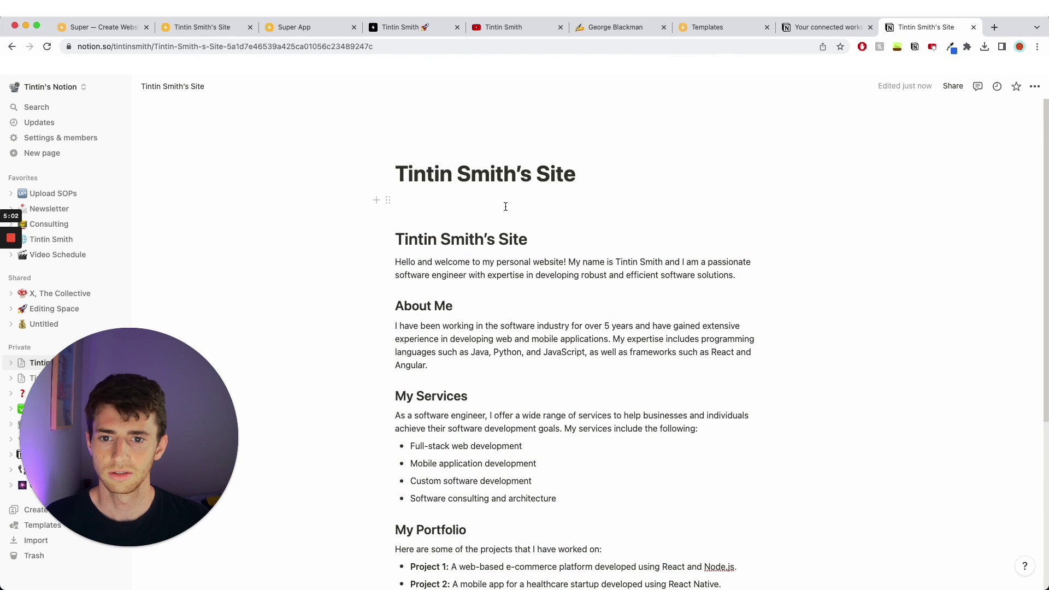
{"action": "left_click", "coordinate": [505, 206]}
{"action": "key", "text": "BackSpace"}
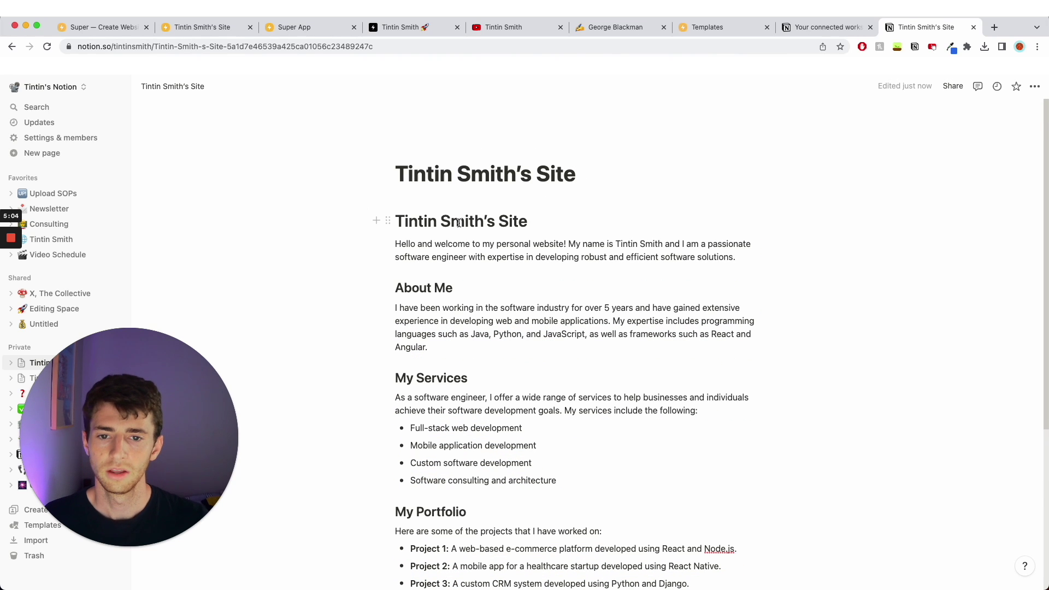
Add a page cover and look through the Upload, Link and Unsplash options
{"action": "mouse_move", "coordinate": [461, 151]}
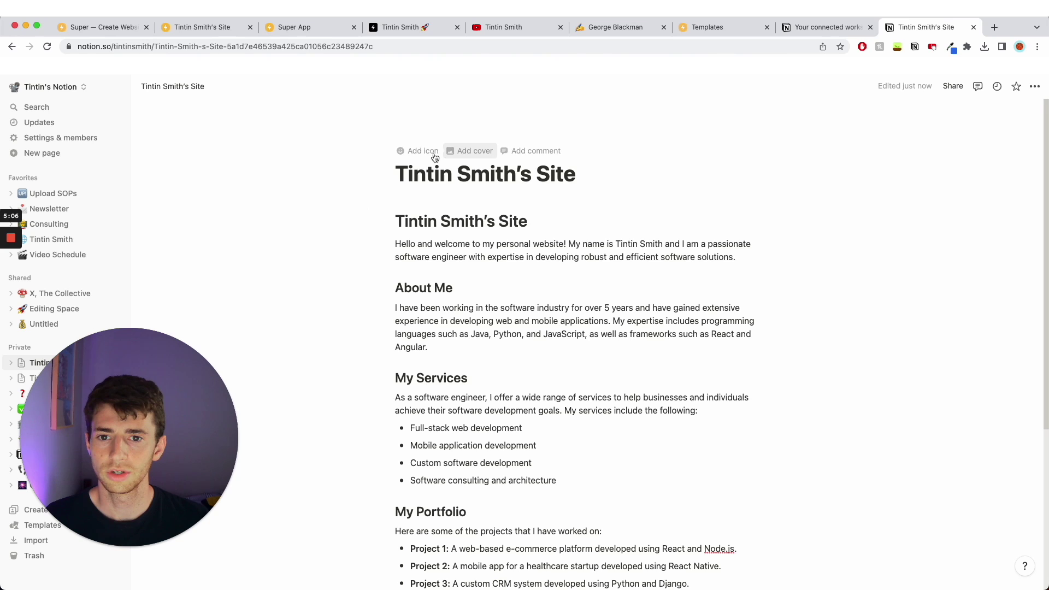
{"action": "left_click", "coordinate": [462, 153]}
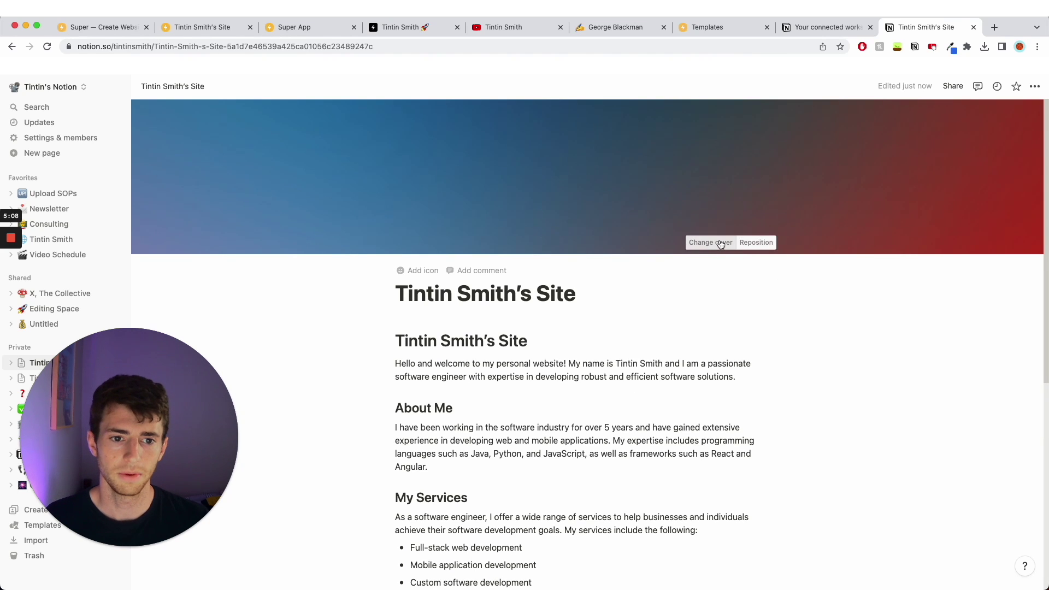
{"action": "left_click", "coordinate": [719, 243]}
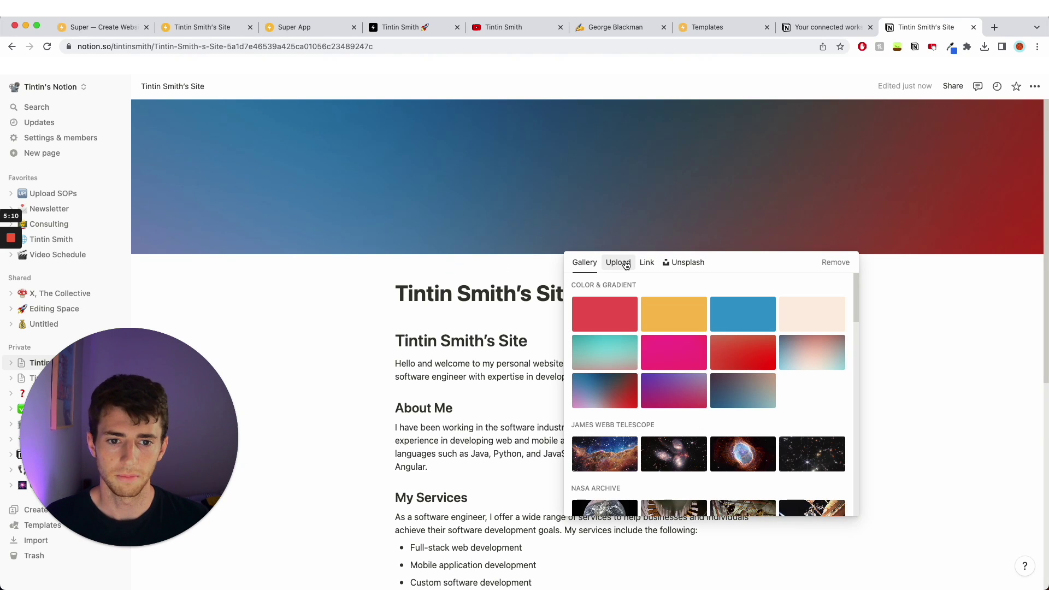
{"action": "scroll", "coordinate": [703, 349], "scroll_direction": "down", "scroll_amount": 5}
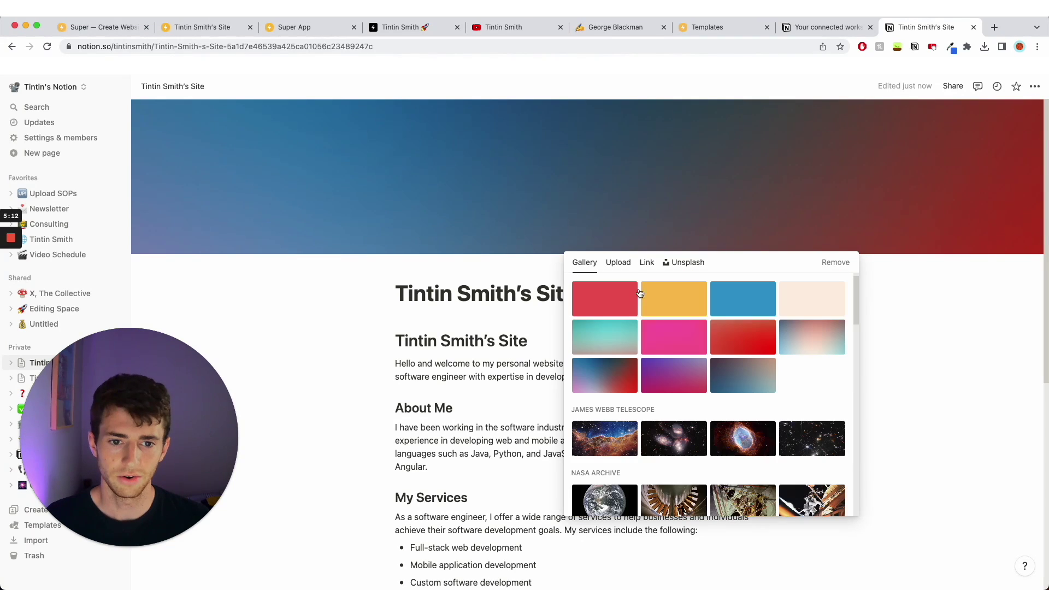
{"action": "left_click", "coordinate": [617, 263]}
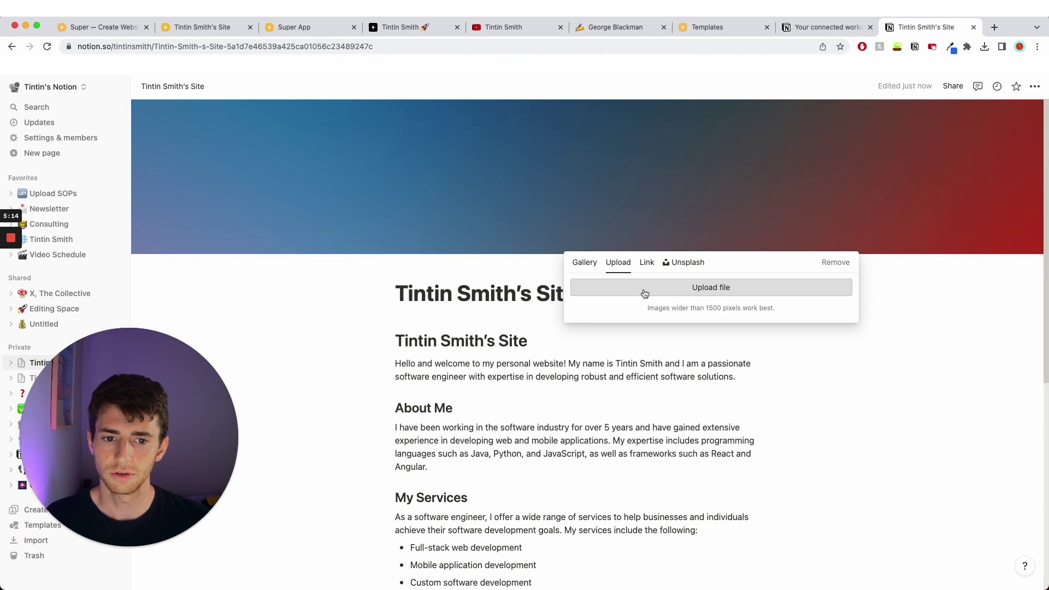
{"action": "left_click", "coordinate": [646, 263]}
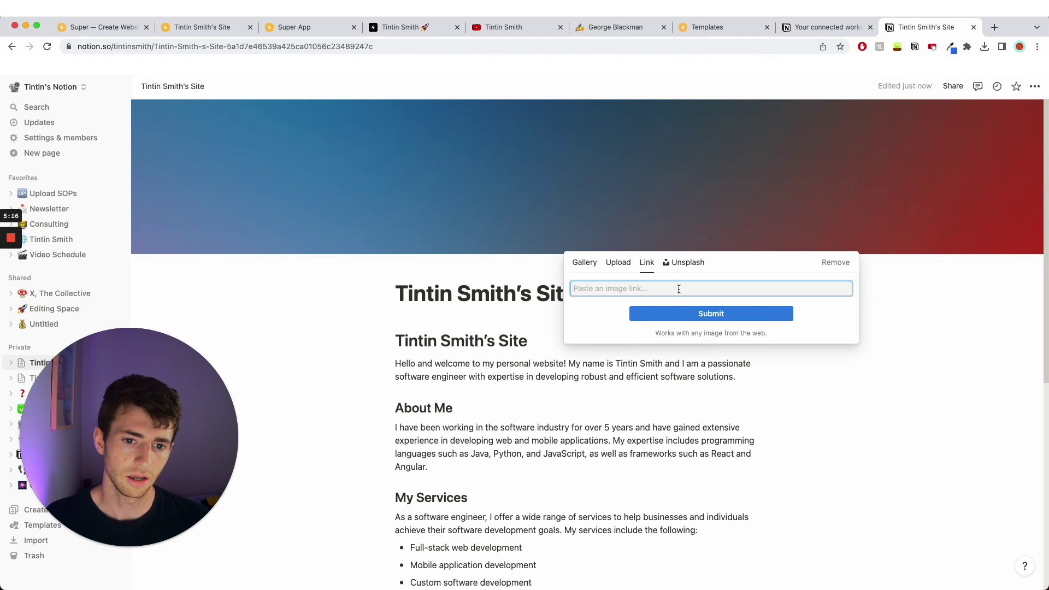
{"action": "left_click", "coordinate": [685, 263]}
Search Unsplash for mountains and set a dark mountain-lake photo as the cover
{"action": "scroll", "coordinate": [741, 377], "scroll_direction": "down", "scroll_amount": 2}
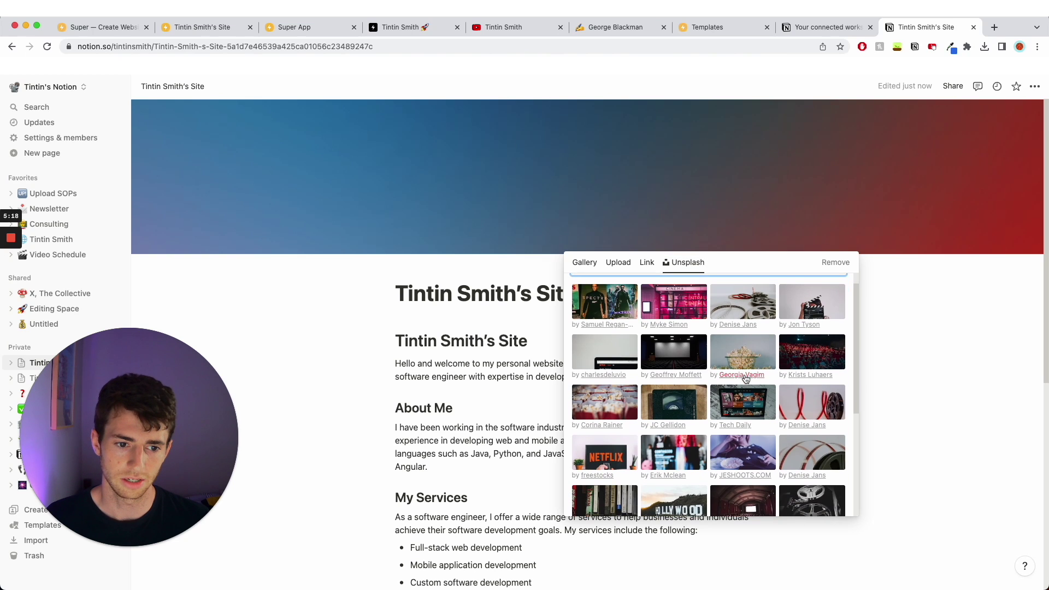
{"action": "scroll", "coordinate": [741, 418], "scroll_direction": "up", "scroll_amount": 2}
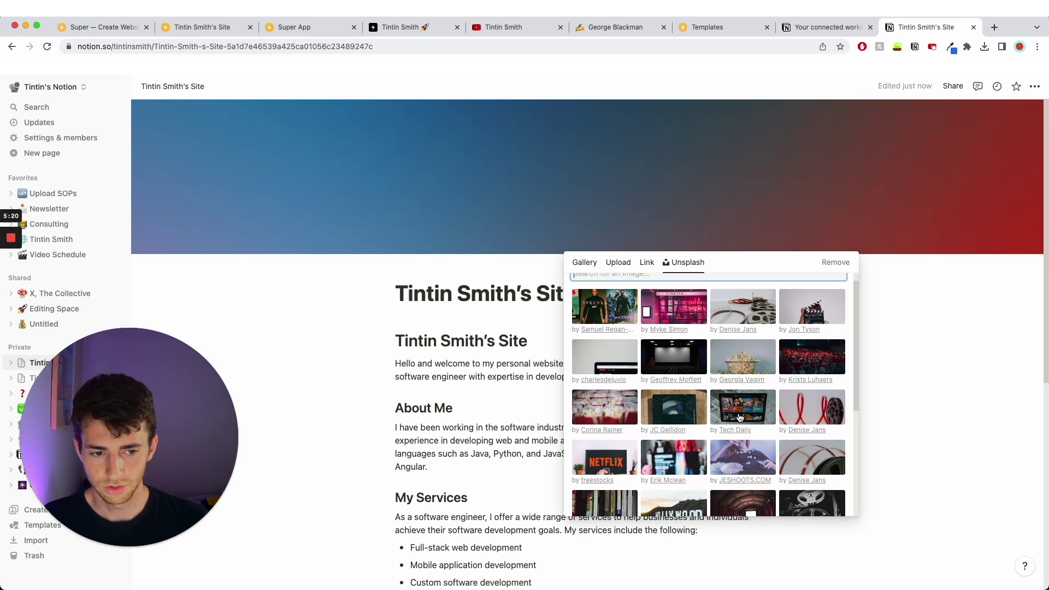
{"action": "type", "text": "moutnin"}
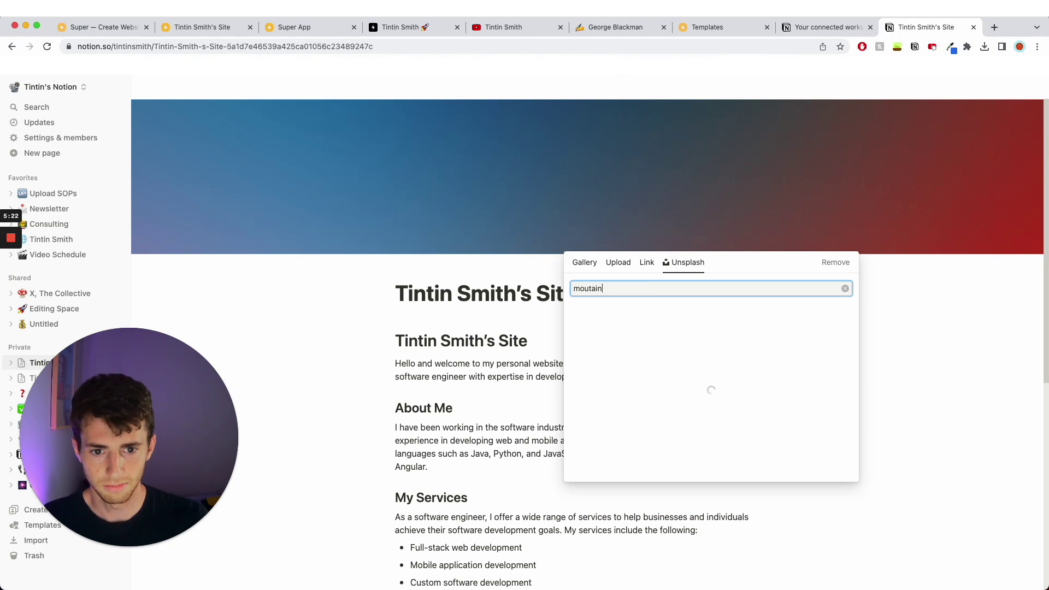
{"action": "type", "text": "s"}
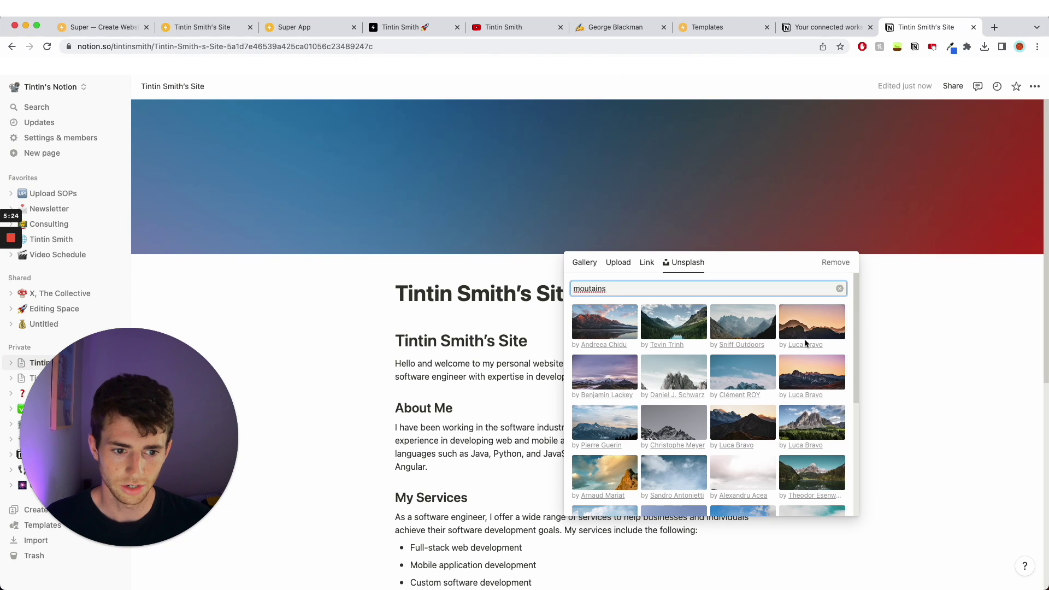
{"action": "scroll", "coordinate": [710, 383], "scroll_direction": "down", "scroll_amount": 5}
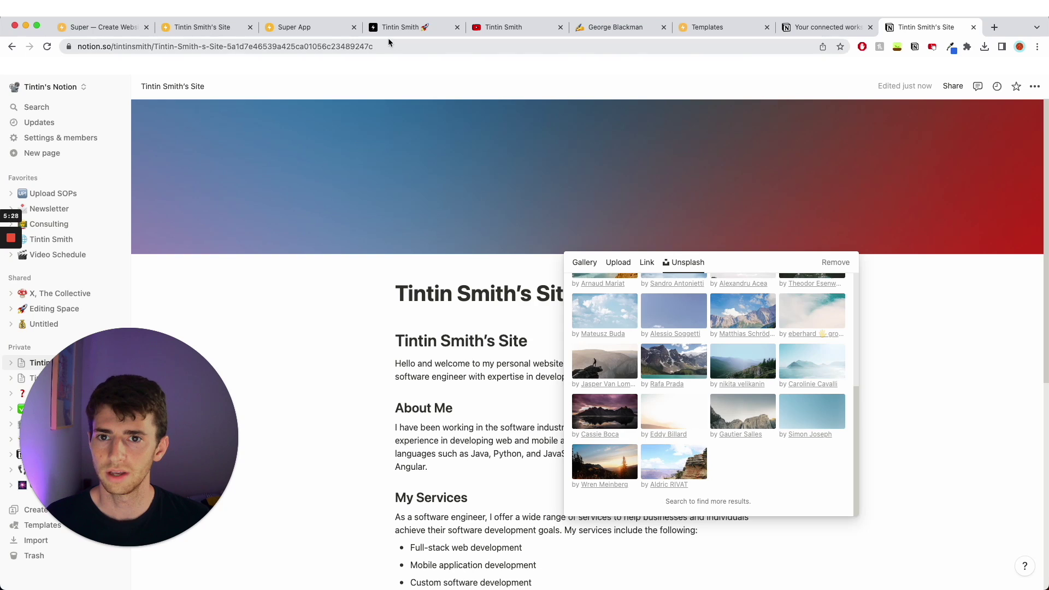
{"action": "left_click", "coordinate": [397, 30]}
{"action": "left_click", "coordinate": [939, 30]}
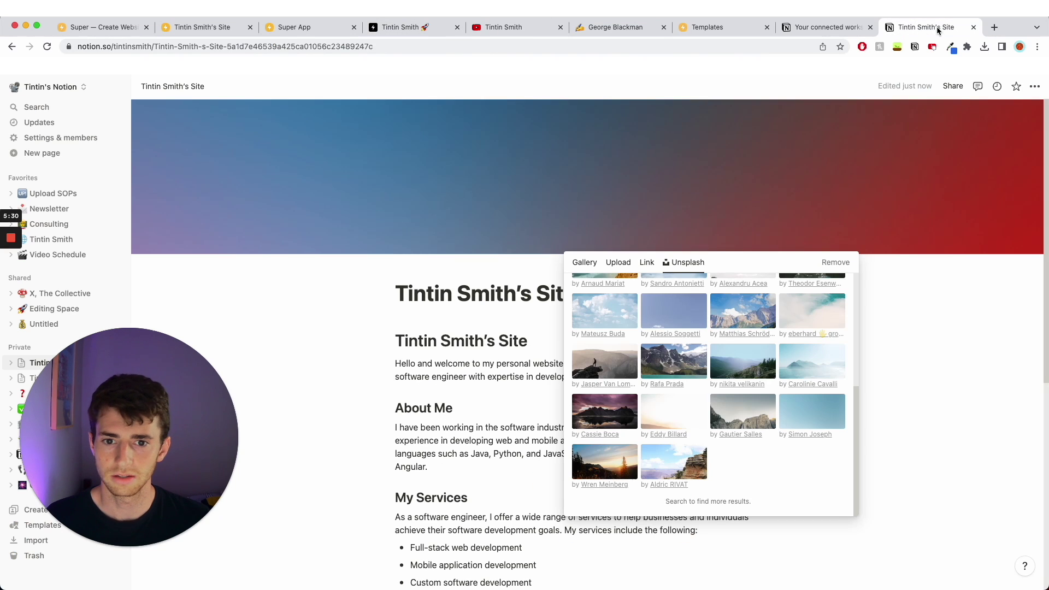
{"action": "left_click", "coordinate": [745, 198]}
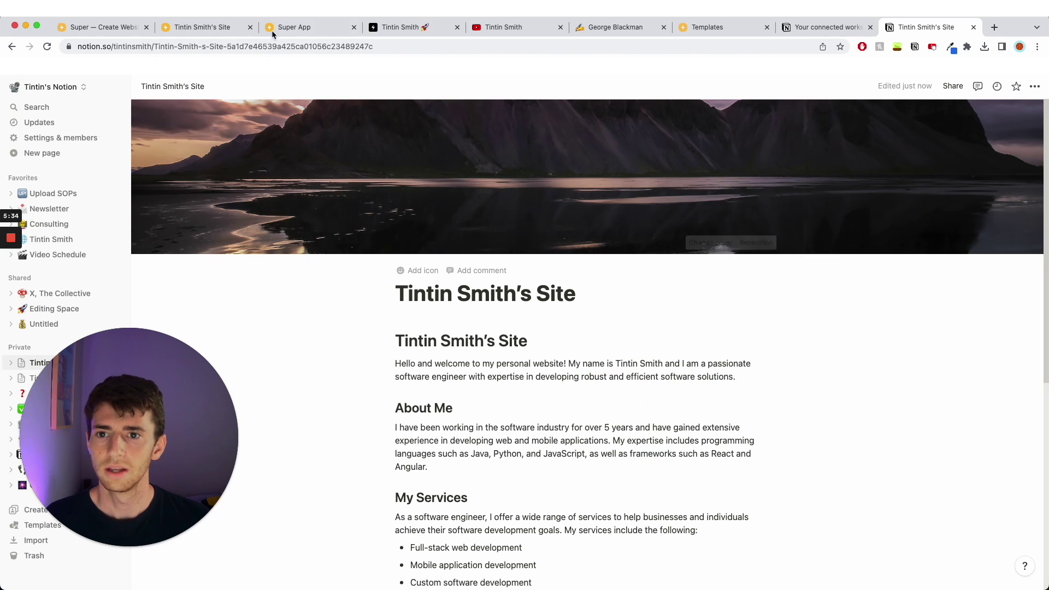
Reload the Super dashboard so its preview shows the mountain cover and AI-written text
{"action": "left_click", "coordinate": [205, 27]}
{"action": "left_click_drag", "start_coordinate": [152, 406], "coordinate": [178, 403]}
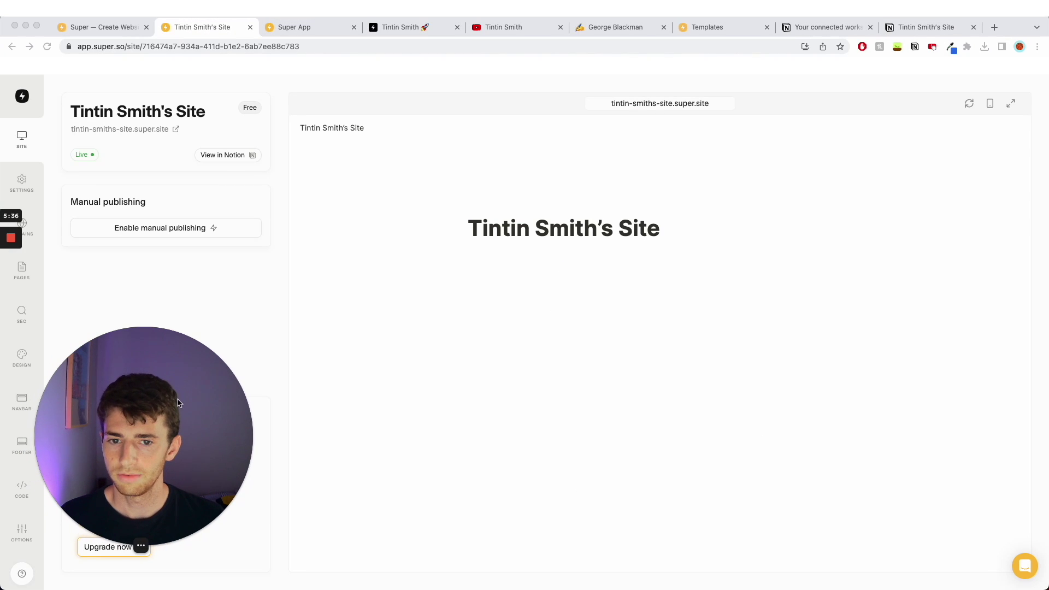
{"action": "left_click", "coordinate": [417, 195]}
{"action": "key", "text": "super+r"}
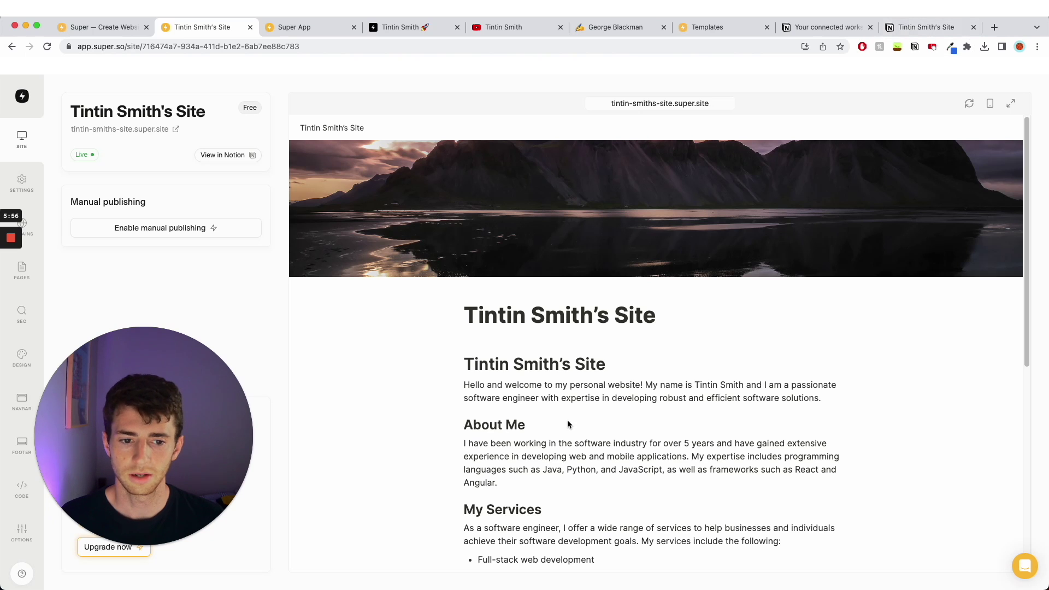
{"action": "scroll", "coordinate": [567, 420], "scroll_direction": "down", "scroll_amount": 3}
{"action": "scroll", "coordinate": [567, 419], "scroll_direction": "down", "scroll_amount": 3}
{"action": "scroll", "coordinate": [565, 421], "scroll_direction": "up", "scroll_amount": 6}
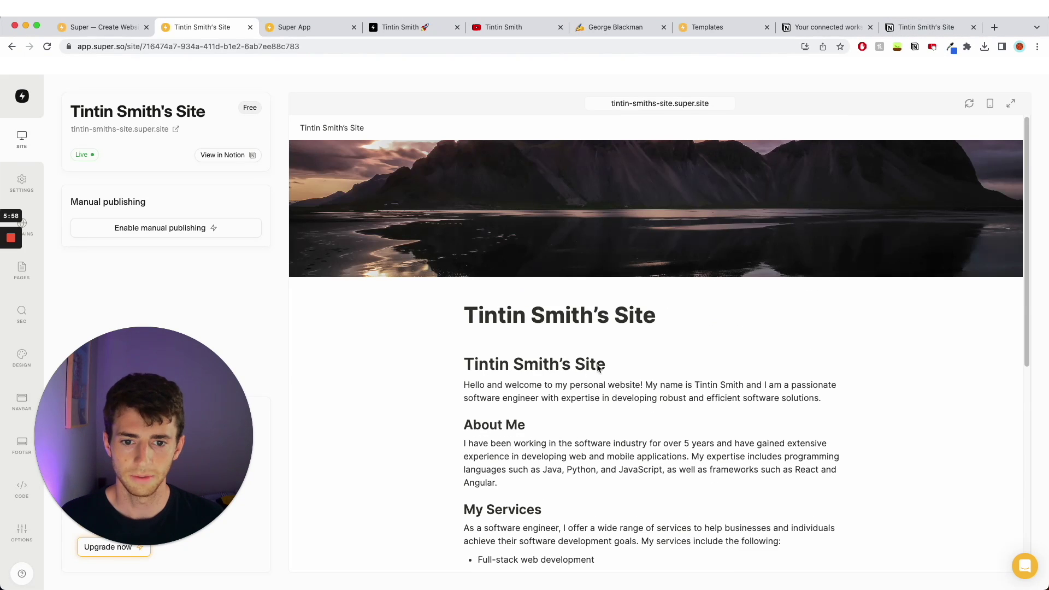
Delete the duplicate 'Tintin Smith's Site' heading from the page body
{"action": "left_click", "coordinate": [906, 27]}
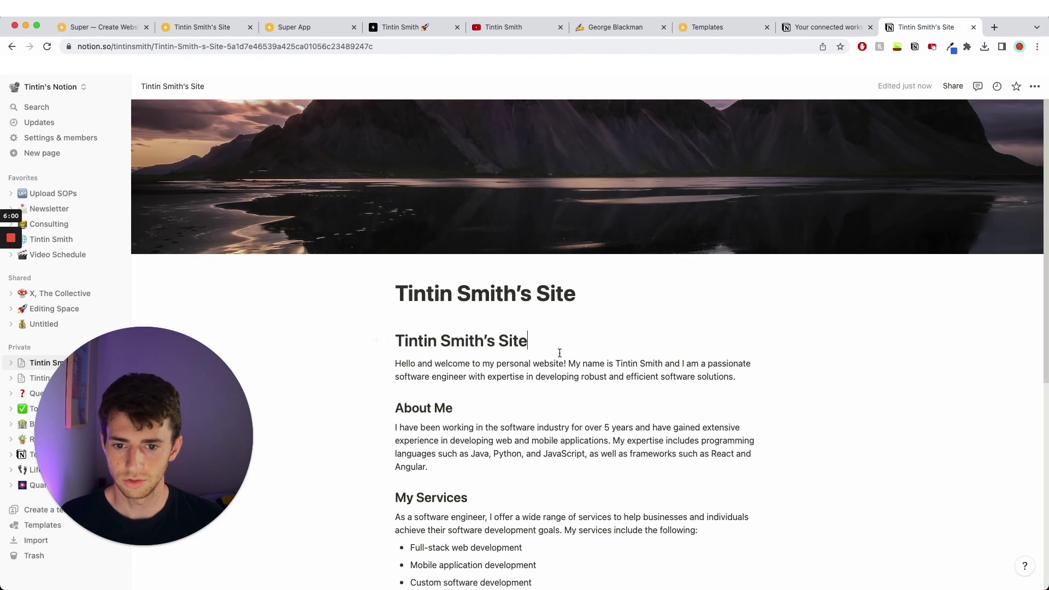
{"action": "key", "text": "super+BackSpace"}
{"action": "key", "text": "BackSpace"}
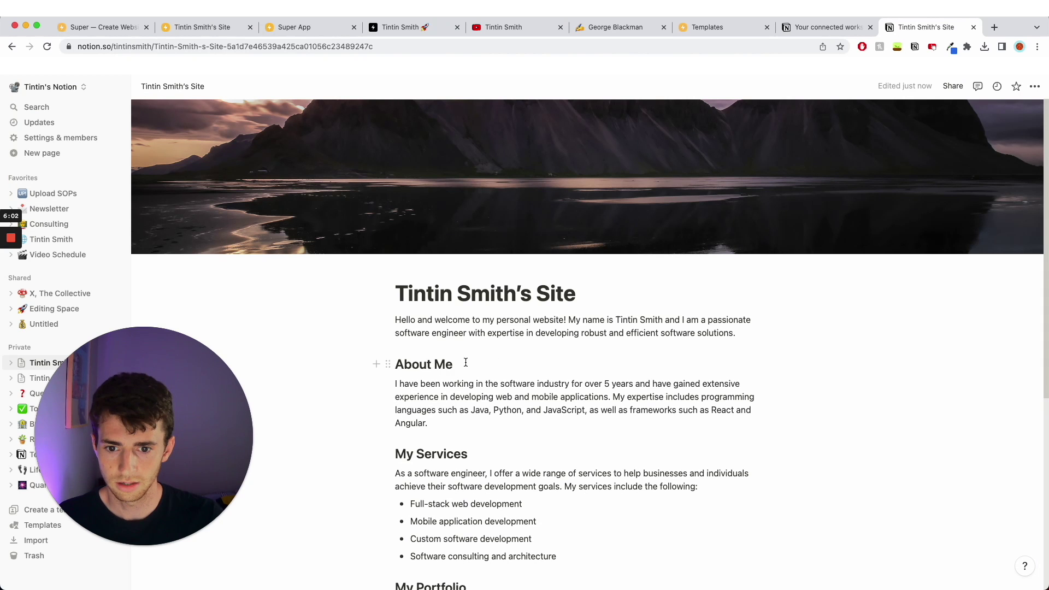
{"action": "triple_click", "coordinate": [509, 323]}
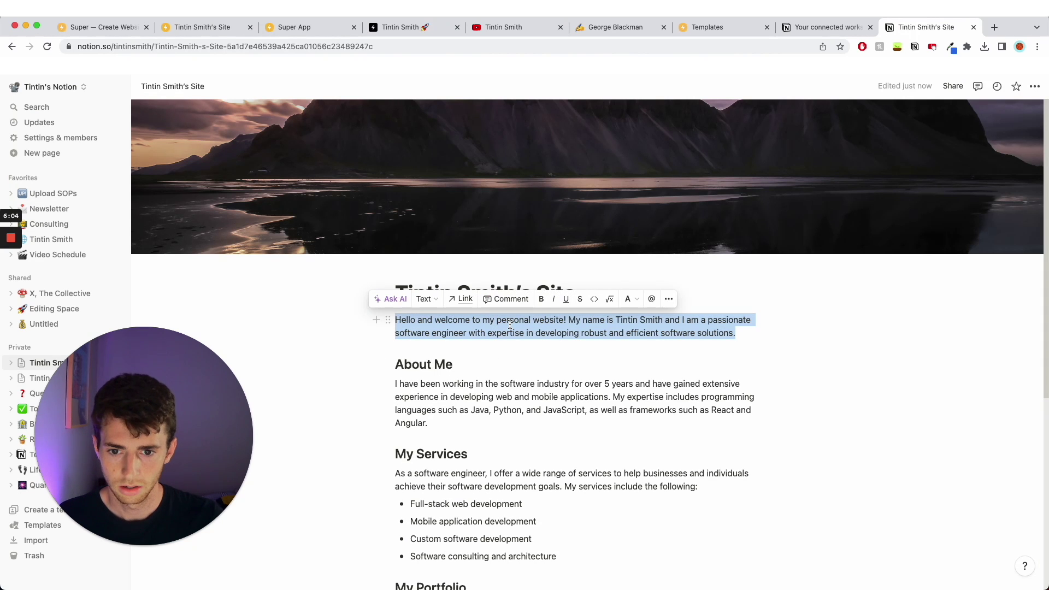
Put a waving-hand emoji before About Me and a briefcase emoji before My Services
{"action": "left_click", "coordinate": [510, 323]}
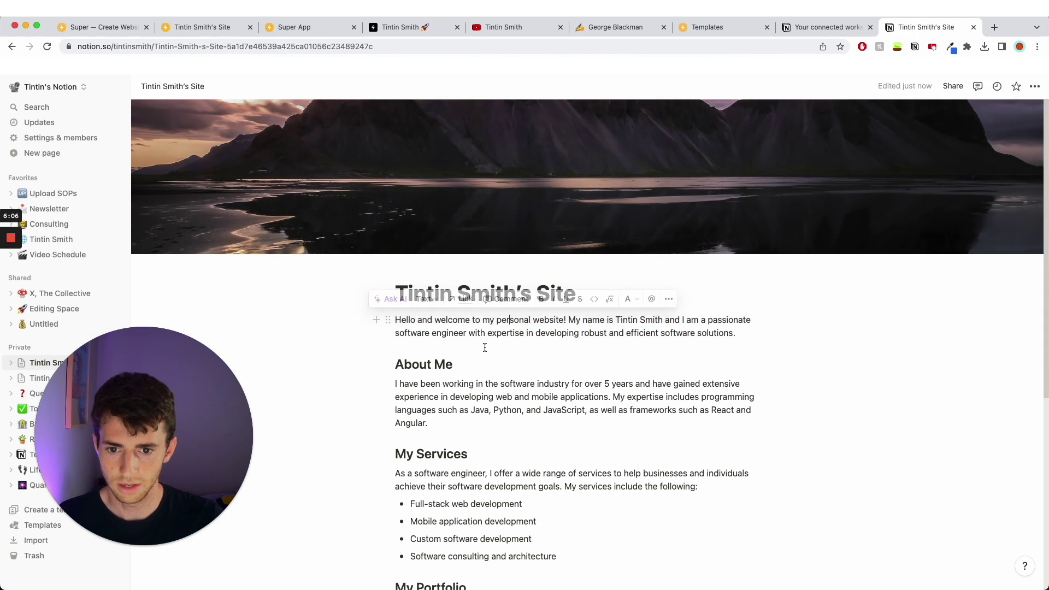
{"action": "type", "text": ":wave"}
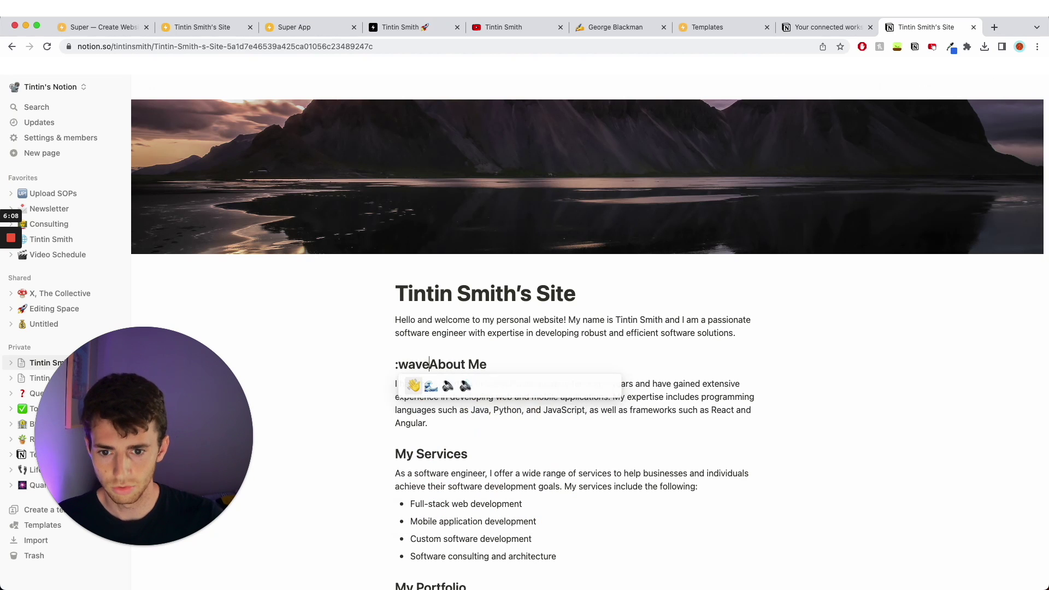
{"action": "key", "text": "Return"}
{"action": "left_click", "coordinate": [396, 454]}
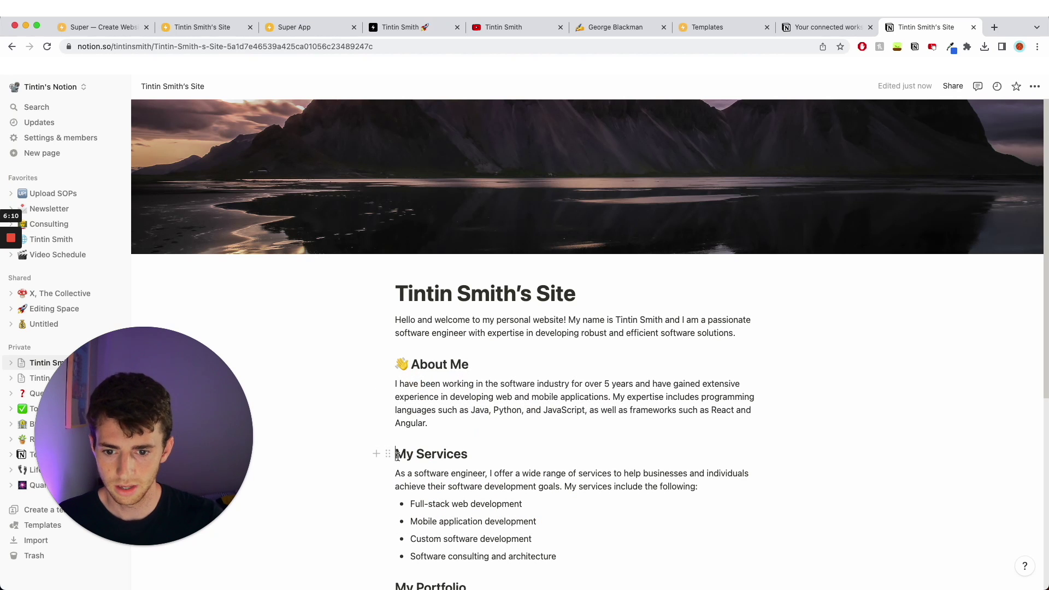
{"action": "type", "text": ":suitcase"}
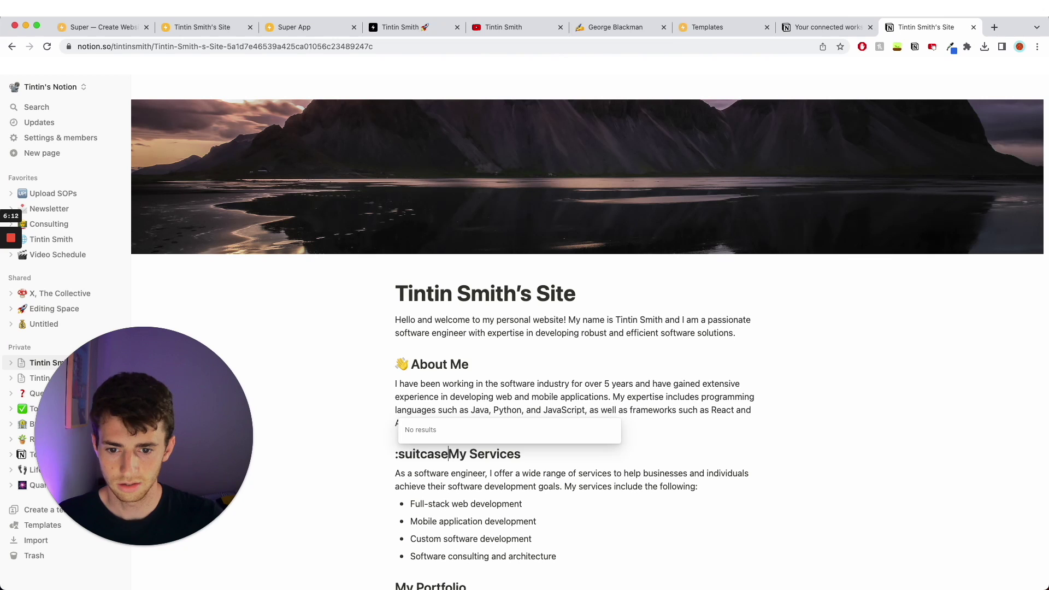
{"action": "key", "text": "BackSpace"}
{"action": "key", "text": "BackSpace"}
{"action": "key", "text": "BackSpace"}
{"action": "key", "text": "BackSpace"}
{"action": "key", "text": "BackSpace"}
{"action": "key", "text": "BackSpace"}
{"action": "key", "text": "BackSpace"}
{"action": "key", "text": "BackSpace"}
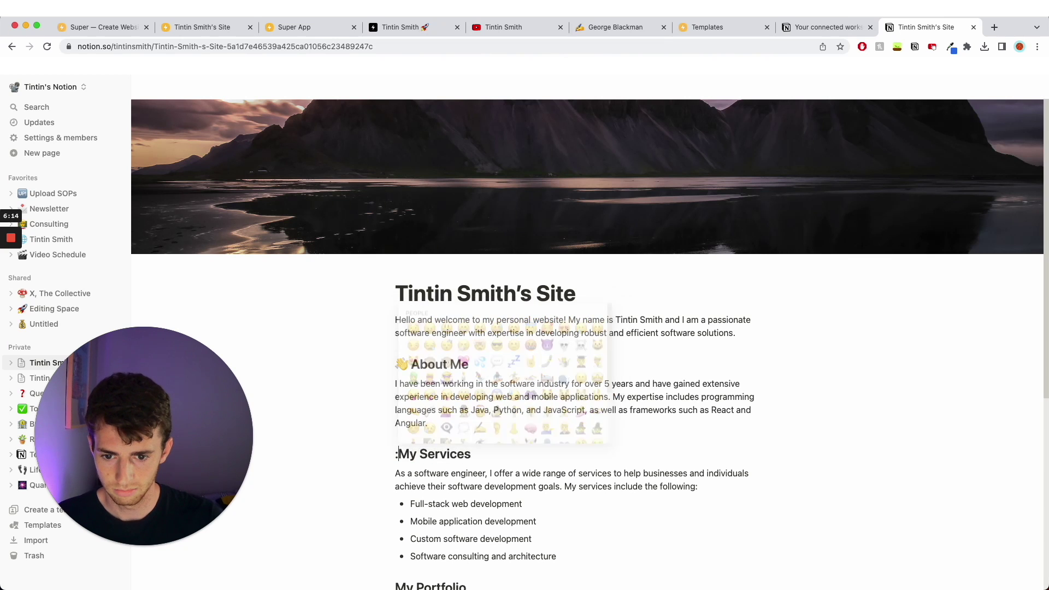
{"action": "type", "text": "case"}
{"action": "key", "text": "Return"}
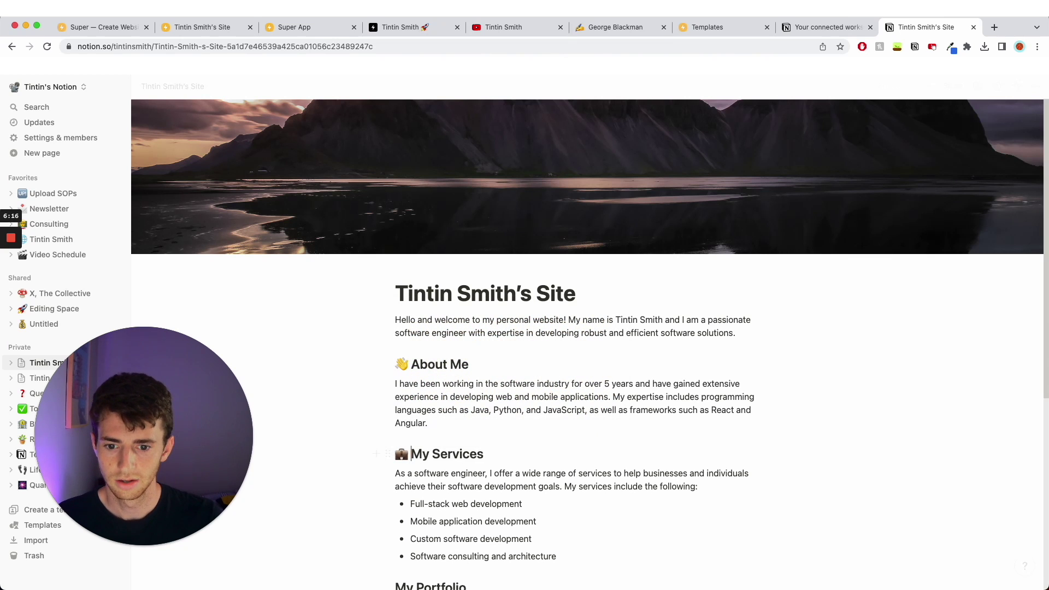
Put a globe emoji before My Portfolio and a phone emoji before Contact Me
{"action": "scroll", "coordinate": [399, 452], "scroll_direction": "down", "scroll_amount": 5}
{"action": "left_click", "coordinate": [395, 456]}
{"action": "type", "text": ":"}
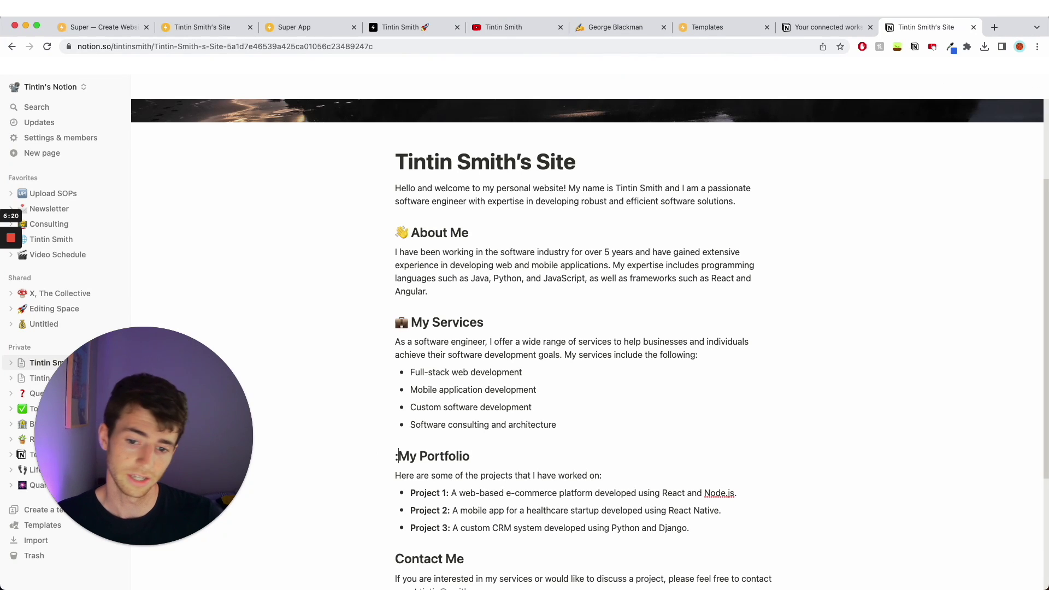
{"action": "type", "text": "work"}
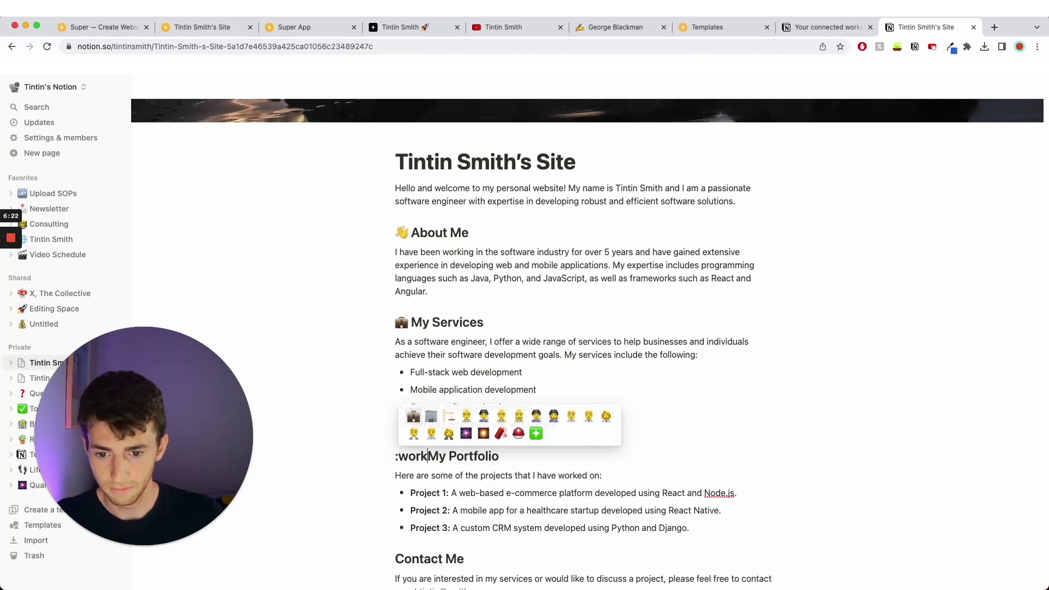
{"action": "key", "text": "BackSpace"}
{"action": "key", "text": "BackSpace"}
{"action": "key", "text": "BackSpace"}
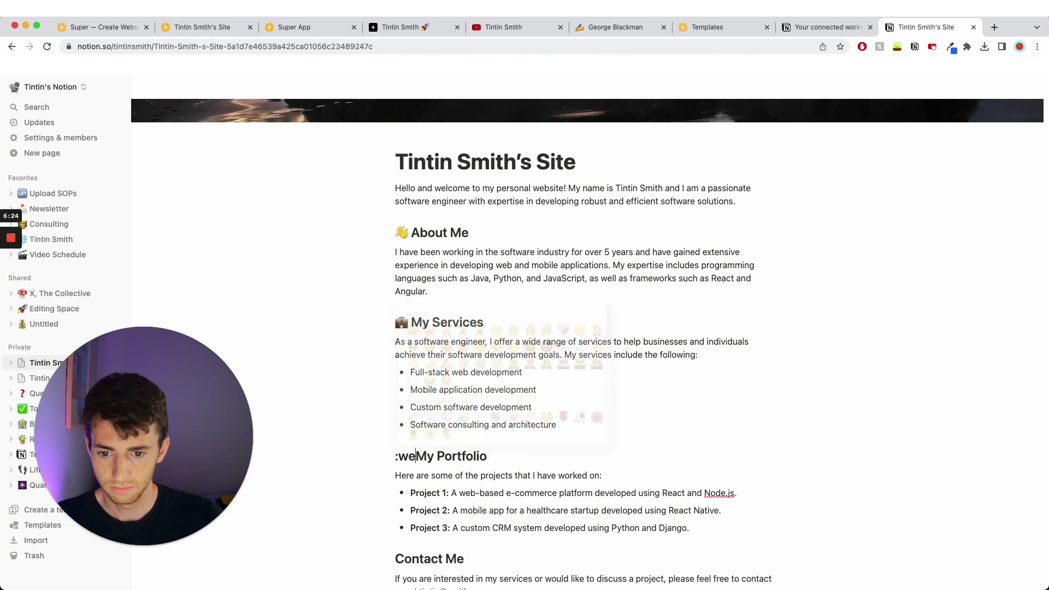
{"action": "type", "text": "ebsi"}
{"action": "key", "text": "BackSpace"}
{"action": "key", "text": "BackSpace"}
{"action": "key", "text": "Return"}
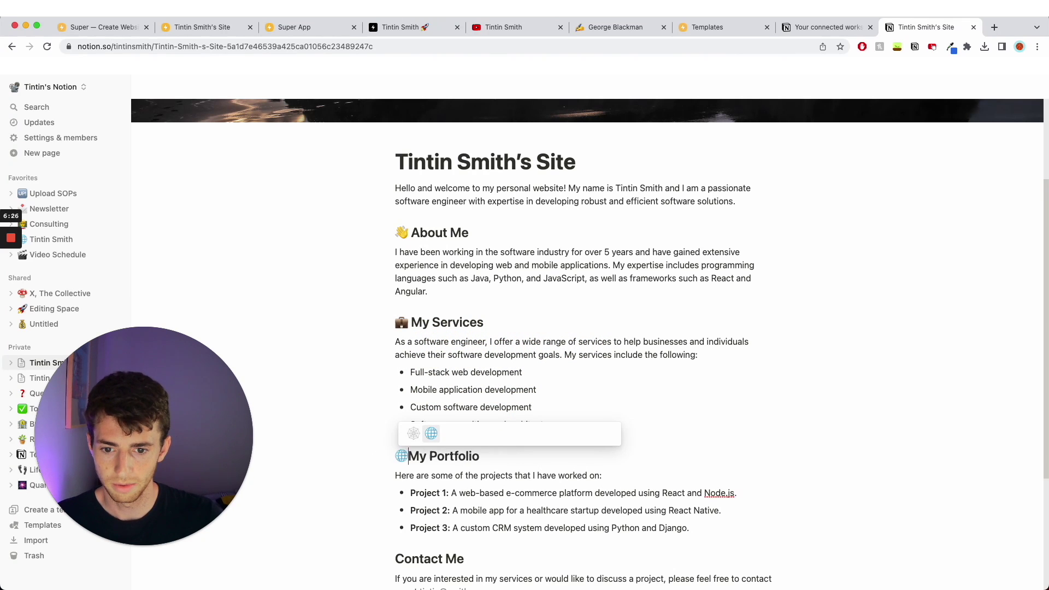
{"action": "scroll", "coordinate": [410, 451], "scroll_direction": "down", "scroll_amount": 5}
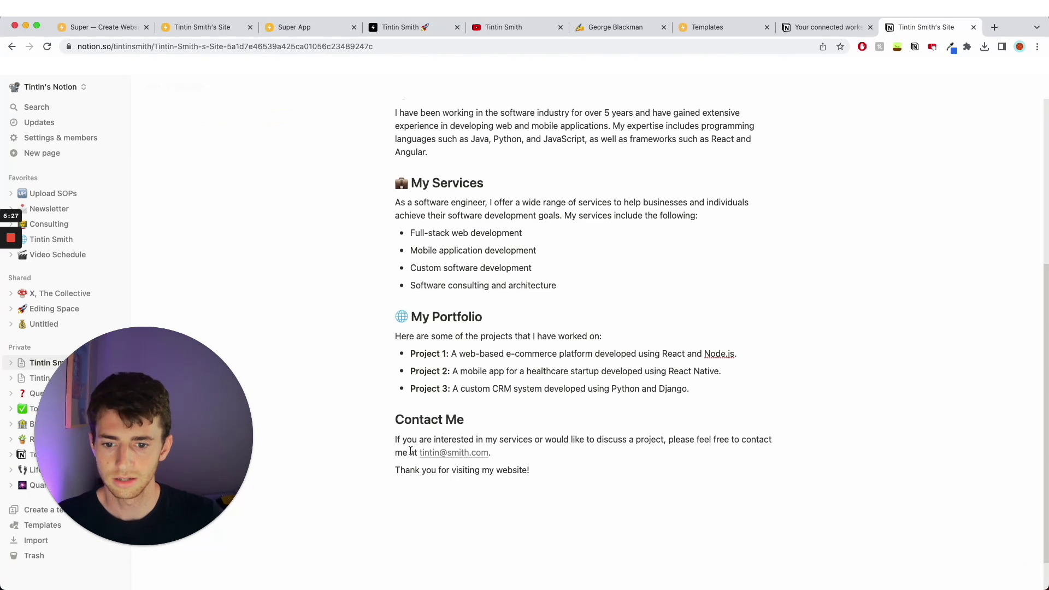
{"action": "left_click", "coordinate": [394, 420]}
{"action": "type", "text": ":phone"}
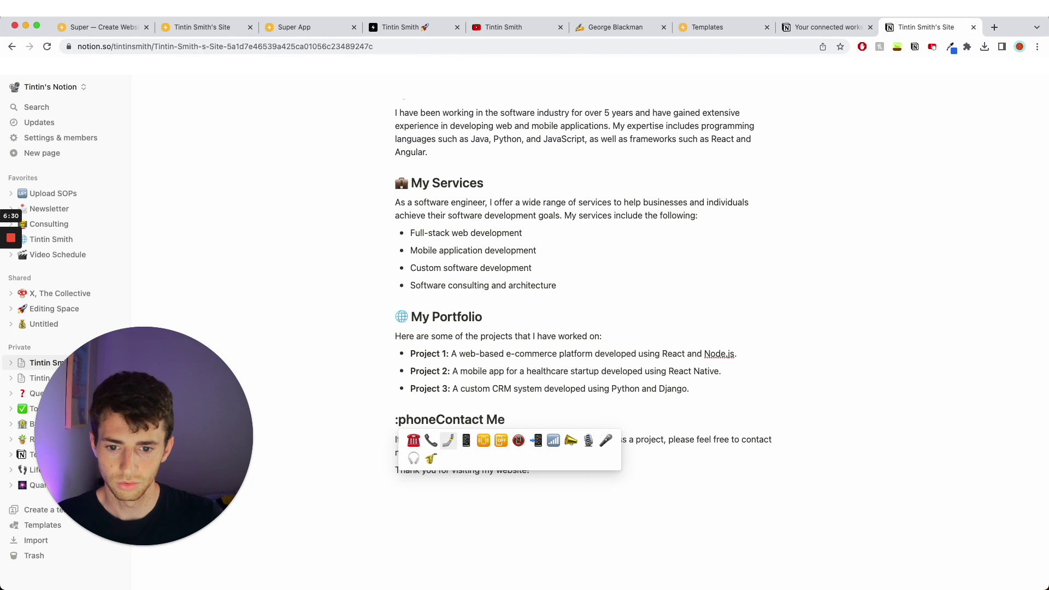
{"action": "left_click", "coordinate": [448, 440]}
{"action": "scroll", "coordinate": [524, 324], "scroll_direction": "up", "scroll_amount": 5}
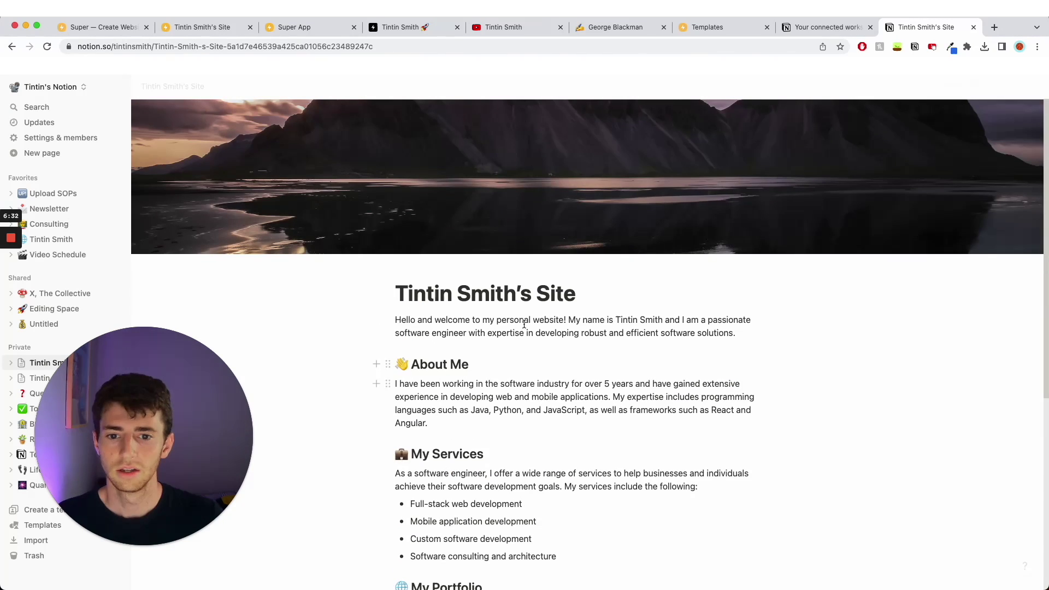
Replace the cover with an orange desert photo found by searching Unsplash for 'sky'
{"action": "left_click", "coordinate": [709, 243]}
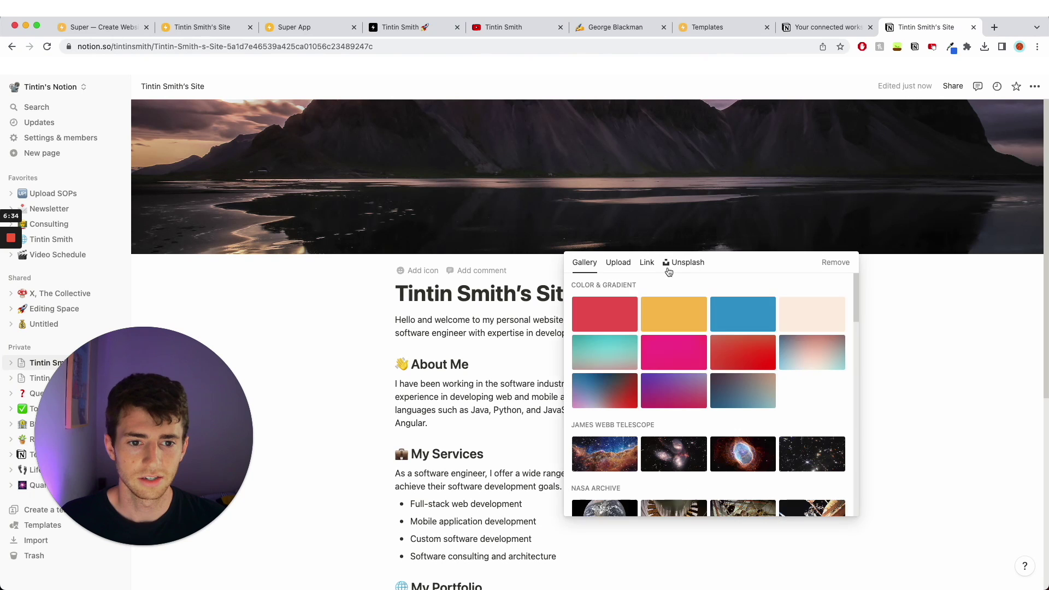
{"action": "scroll", "coordinate": [687, 374], "scroll_direction": "down", "scroll_amount": 3}
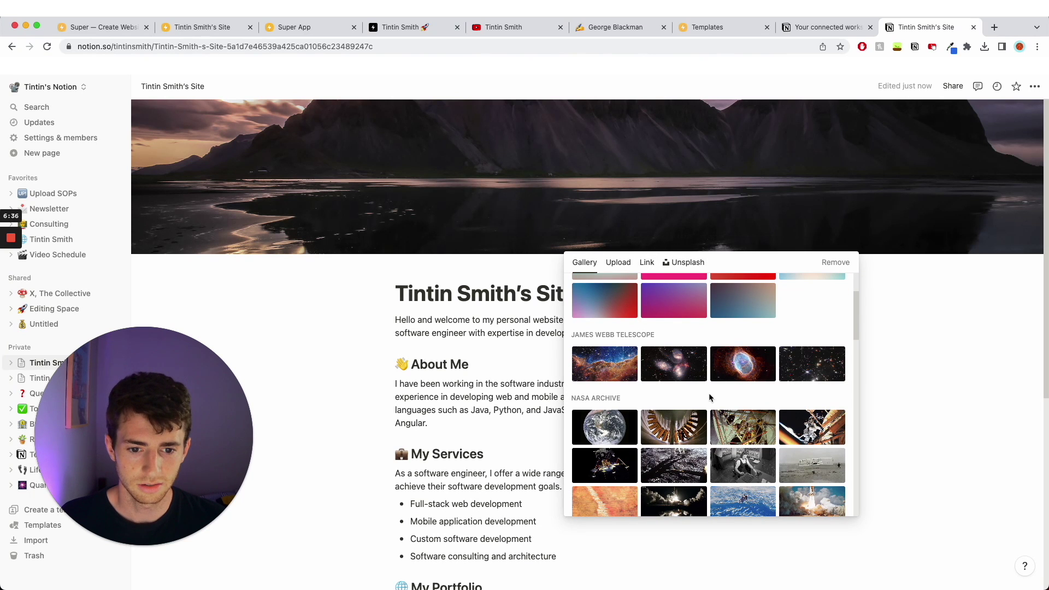
{"action": "scroll", "coordinate": [709, 397], "scroll_direction": "down", "scroll_amount": 10}
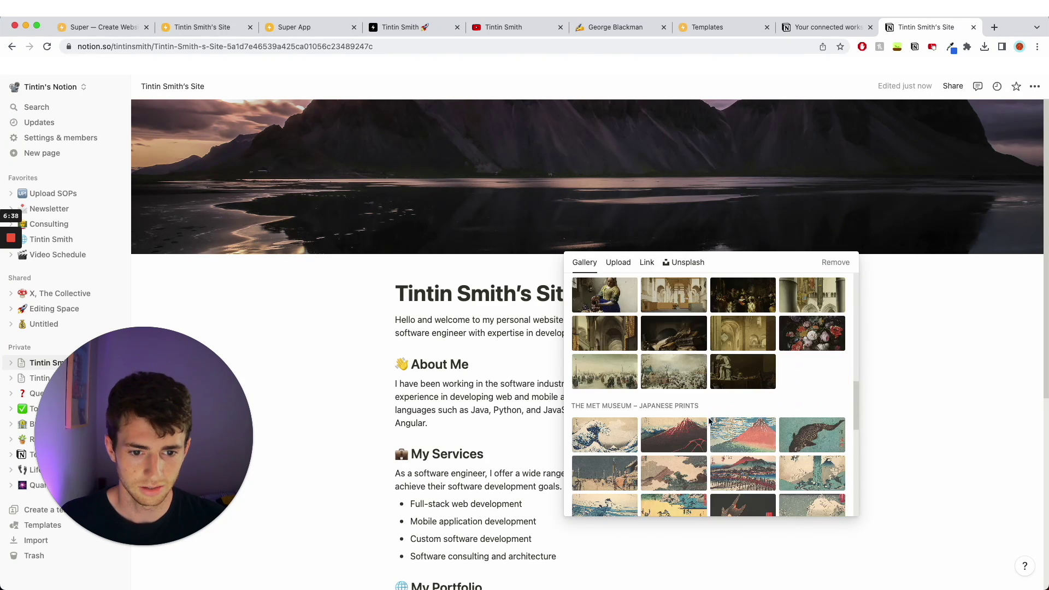
{"action": "scroll", "coordinate": [707, 409], "scroll_direction": "down", "scroll_amount": 10}
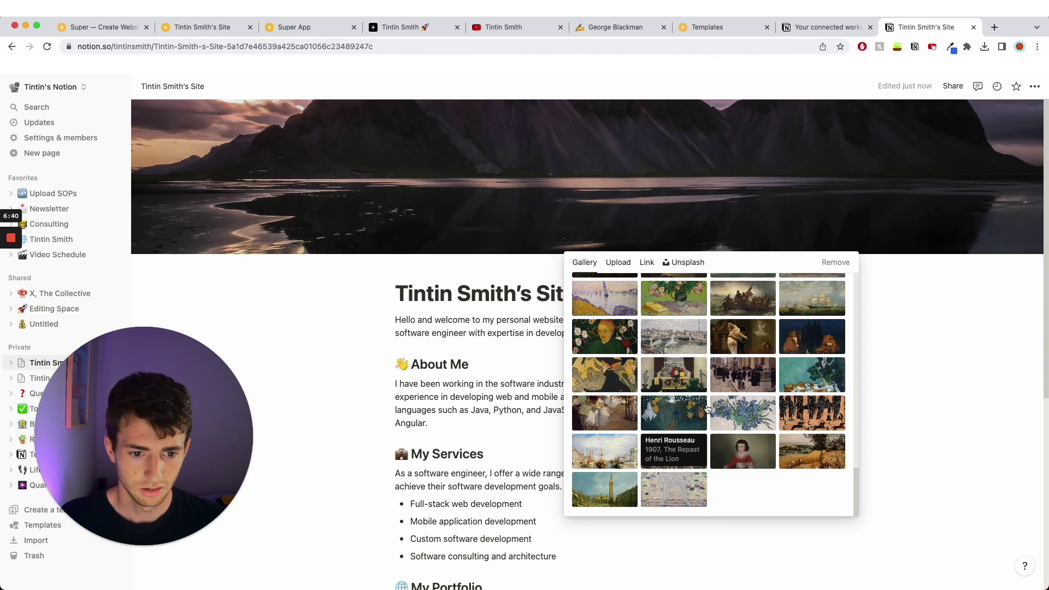
{"action": "left_click", "coordinate": [701, 243]}
{"action": "left_click", "coordinate": [711, 243]}
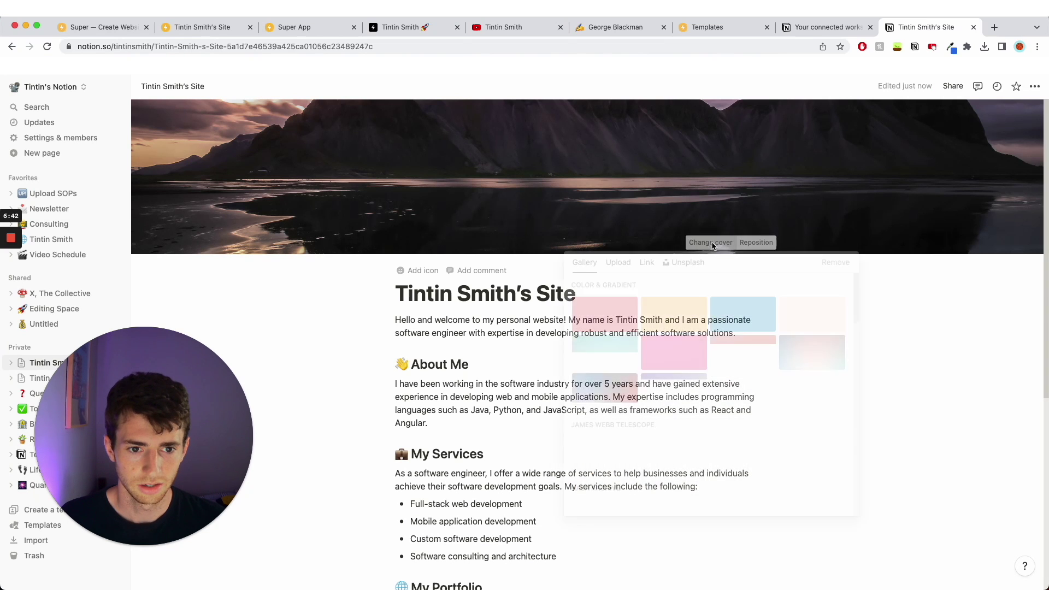
{"action": "left_click", "coordinate": [686, 262]}
{"action": "type", "text": "sky"}
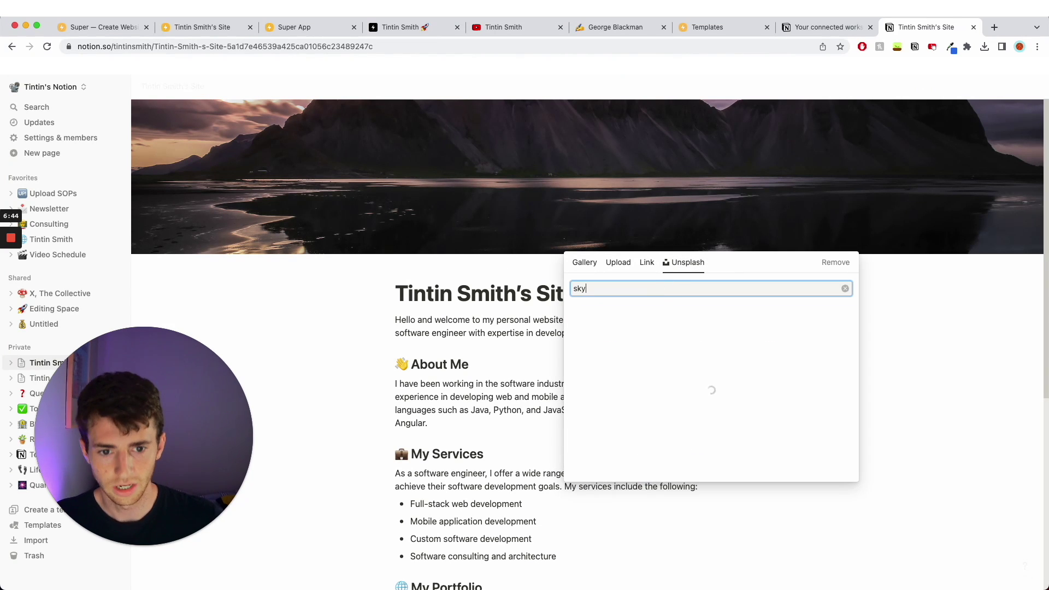
{"action": "scroll", "coordinate": [723, 380], "scroll_direction": "down", "scroll_amount": 5}
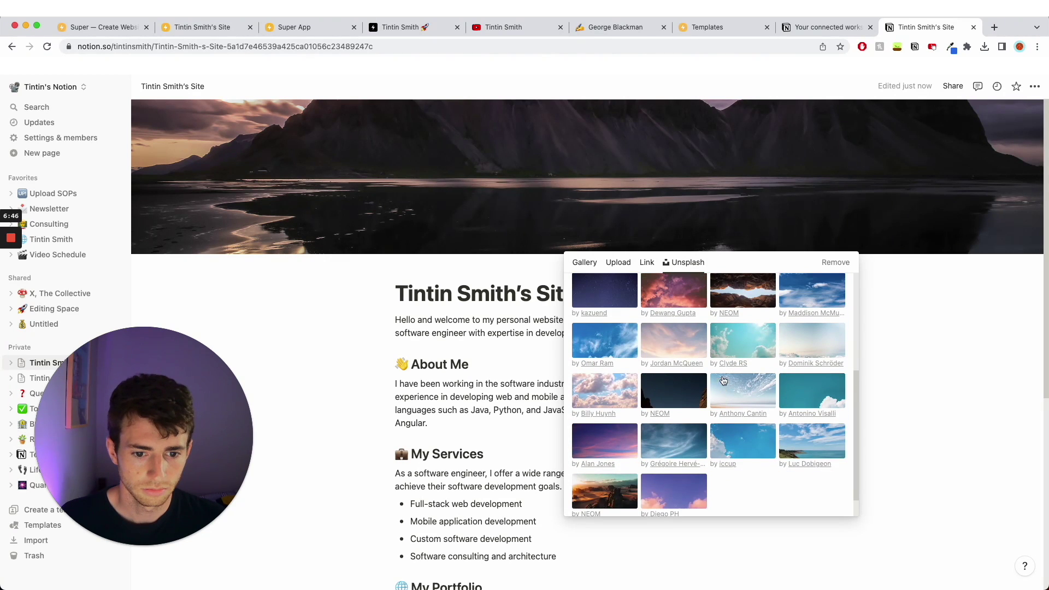
{"action": "scroll", "coordinate": [723, 380], "scroll_direction": "up", "scroll_amount": 2}
{"action": "scroll", "coordinate": [744, 343], "scroll_direction": "down", "scroll_amount": 3}
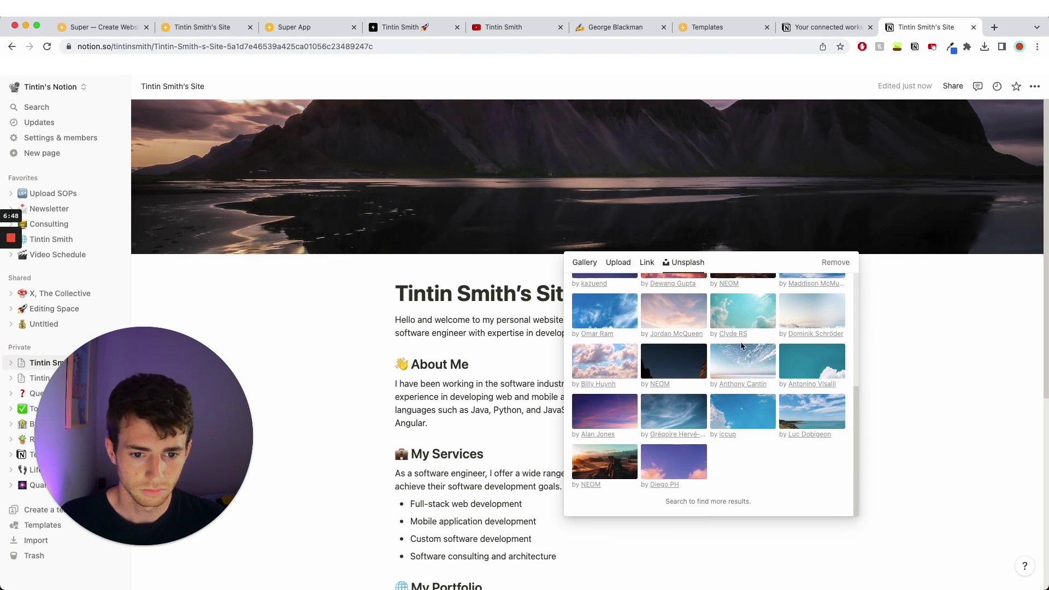
{"action": "left_click", "coordinate": [619, 473]}
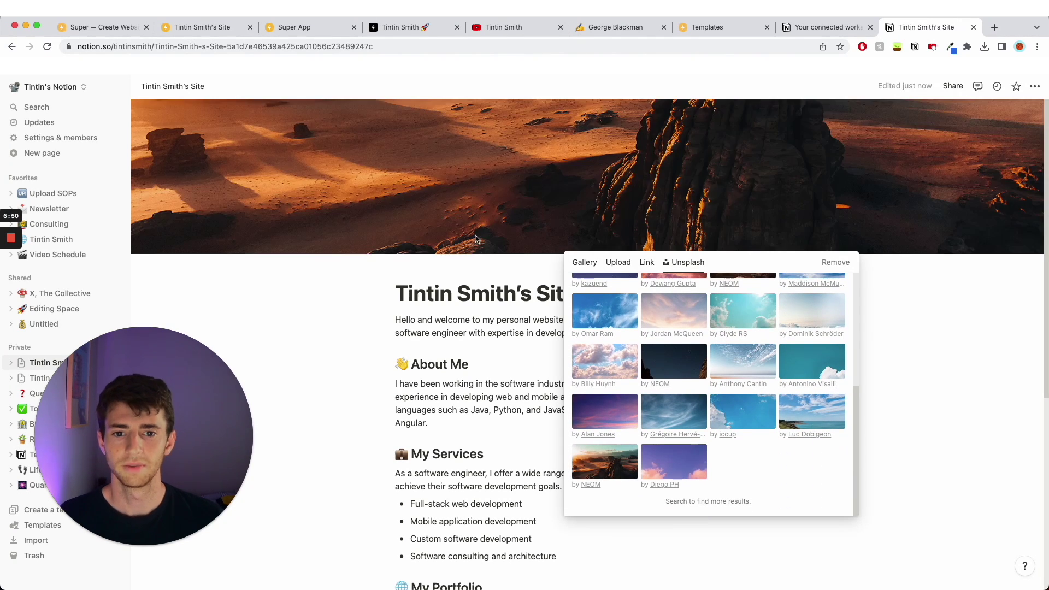
{"action": "left_click", "coordinate": [489, 301]}
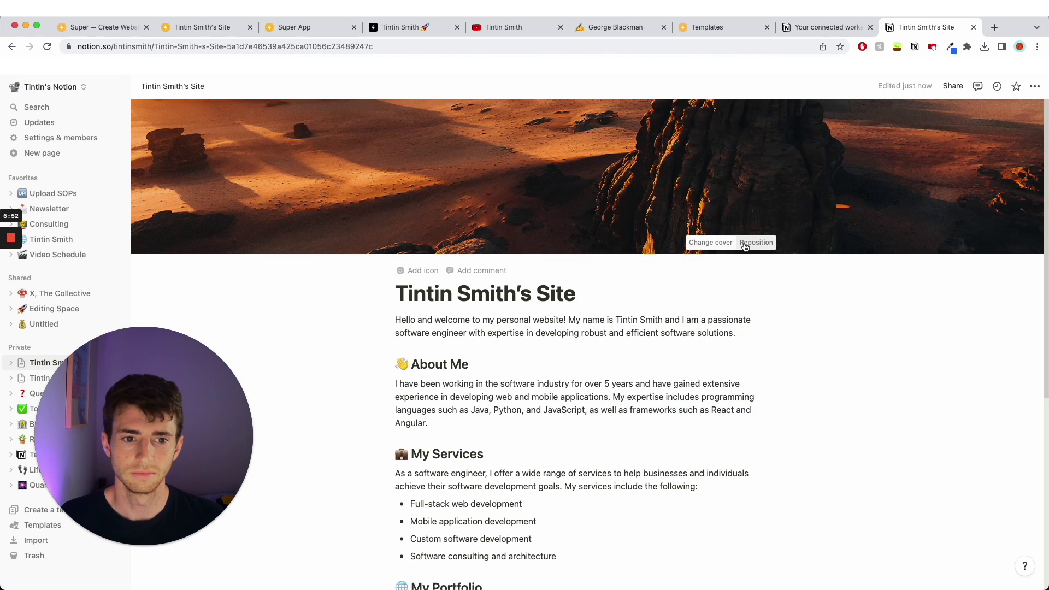
Reposition the desert cover to show the sky and distant rocks
{"action": "left_click", "coordinate": [756, 242]}
{"action": "left_click_drag", "start_coordinate": [727, 189], "coordinate": [710, 373]}
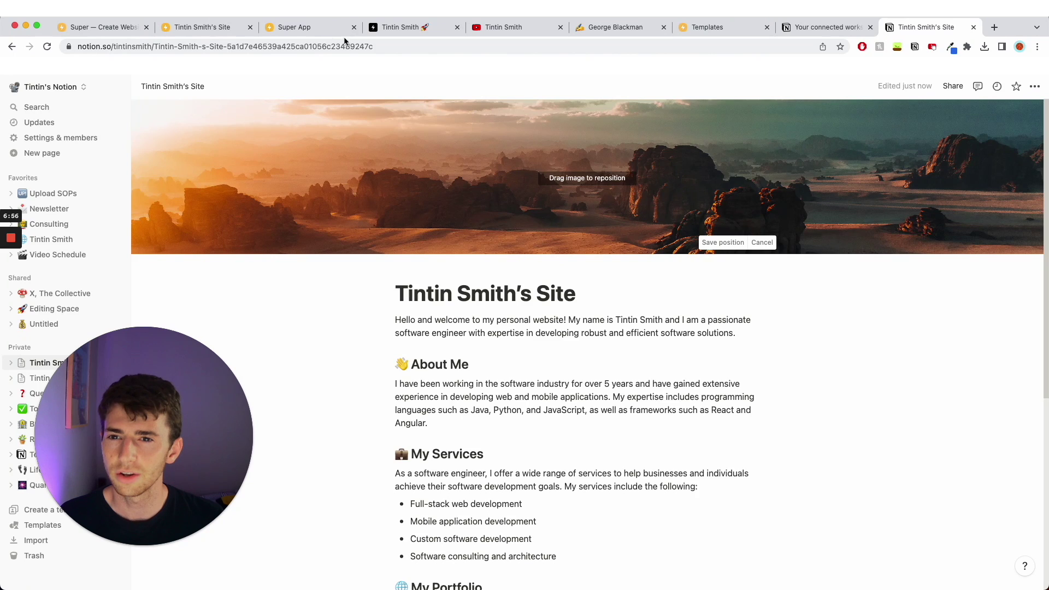
{"action": "left_click", "coordinate": [304, 28]}
{"action": "left_click", "coordinate": [207, 30]}
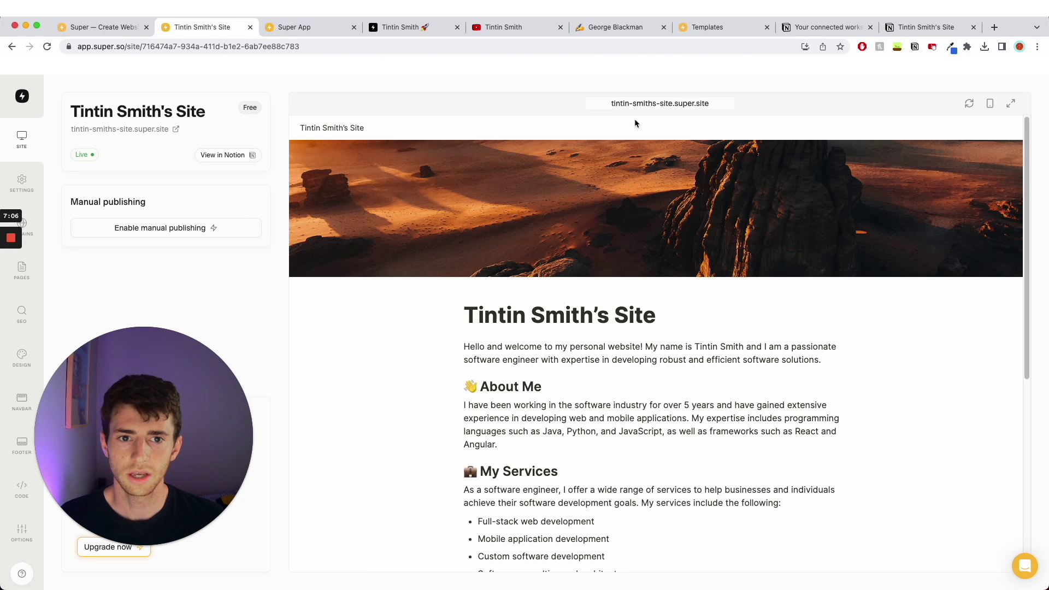
Open tintin-smiths-site.super.site on its own and scroll from the desert cover down to Contact Me
{"action": "left_click", "coordinate": [642, 106]}
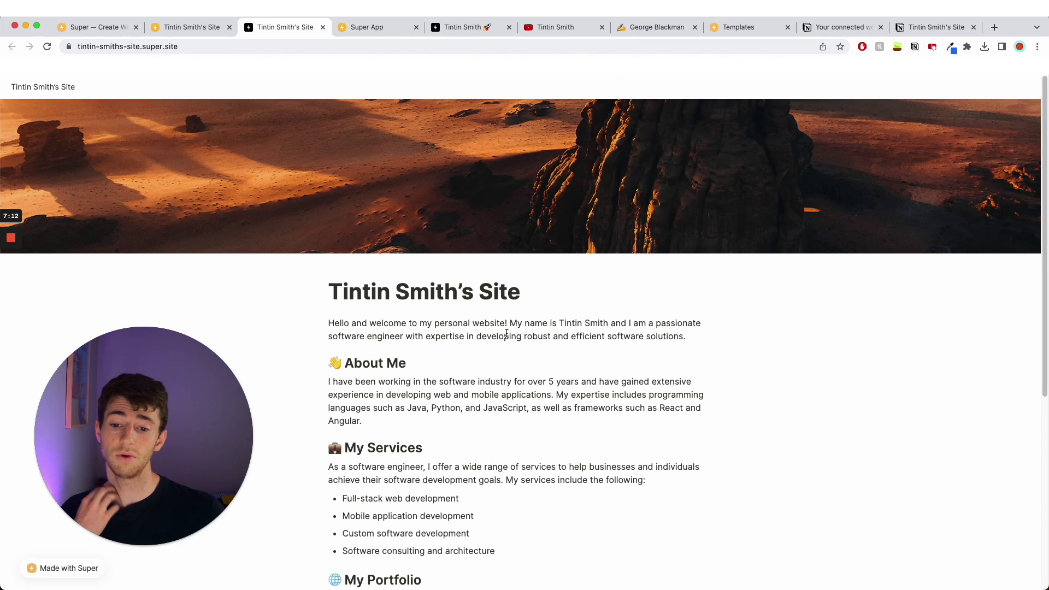
{"action": "scroll", "coordinate": [507, 334], "scroll_direction": "down", "scroll_amount": 1}
{"action": "triple_click", "coordinate": [455, 289]}
{"action": "left_click", "coordinate": [453, 286]}
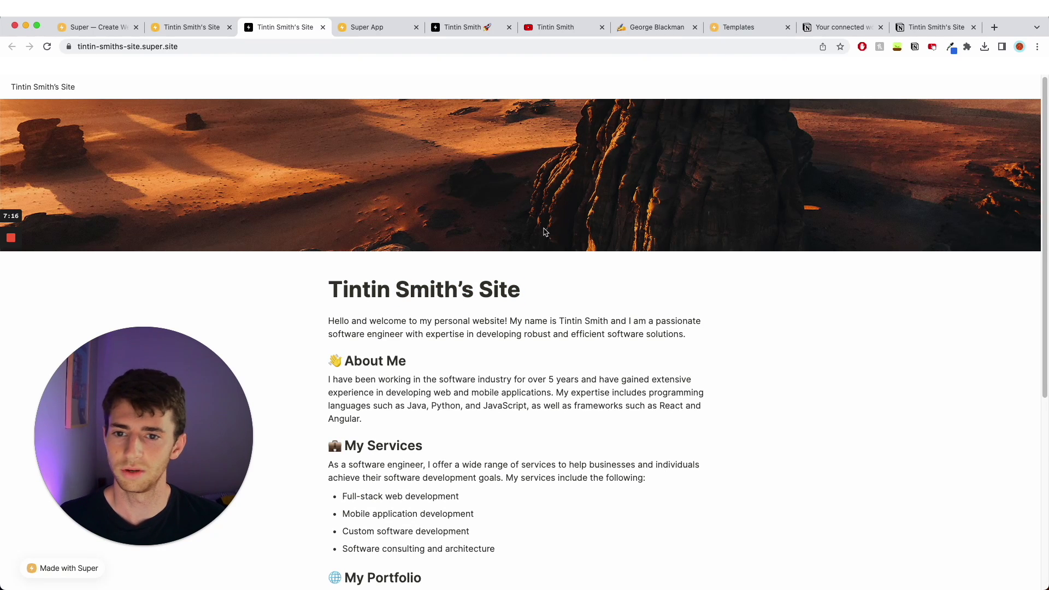
{"action": "scroll", "coordinate": [504, 304], "scroll_direction": "down", "scroll_amount": 5}
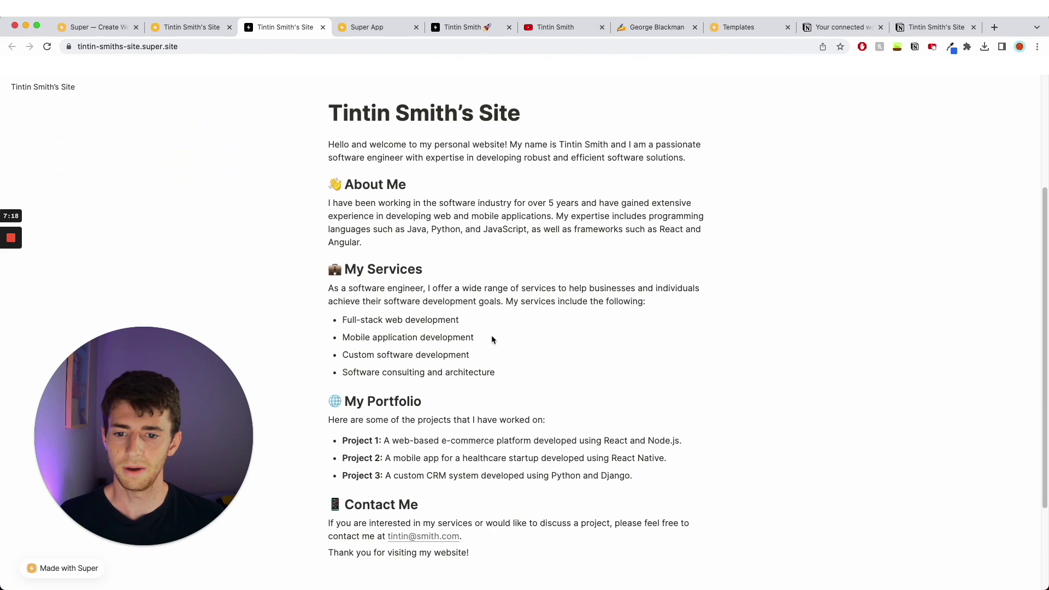
{"action": "scroll", "coordinate": [430, 325], "scroll_direction": "down", "scroll_amount": 2}
{"action": "triple_click", "coordinate": [392, 431]}
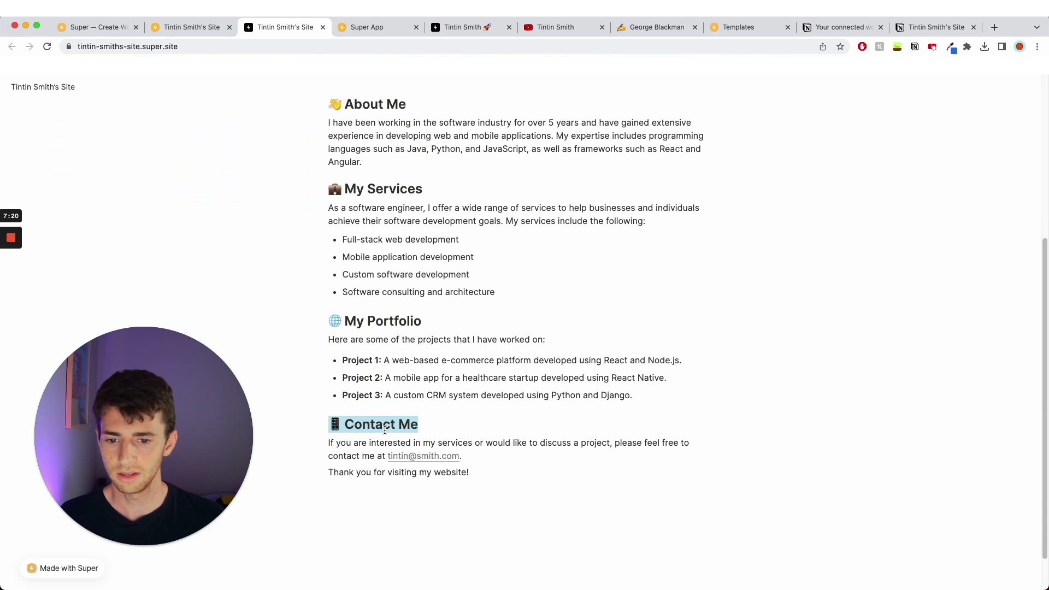
{"action": "left_click", "coordinate": [391, 432]}
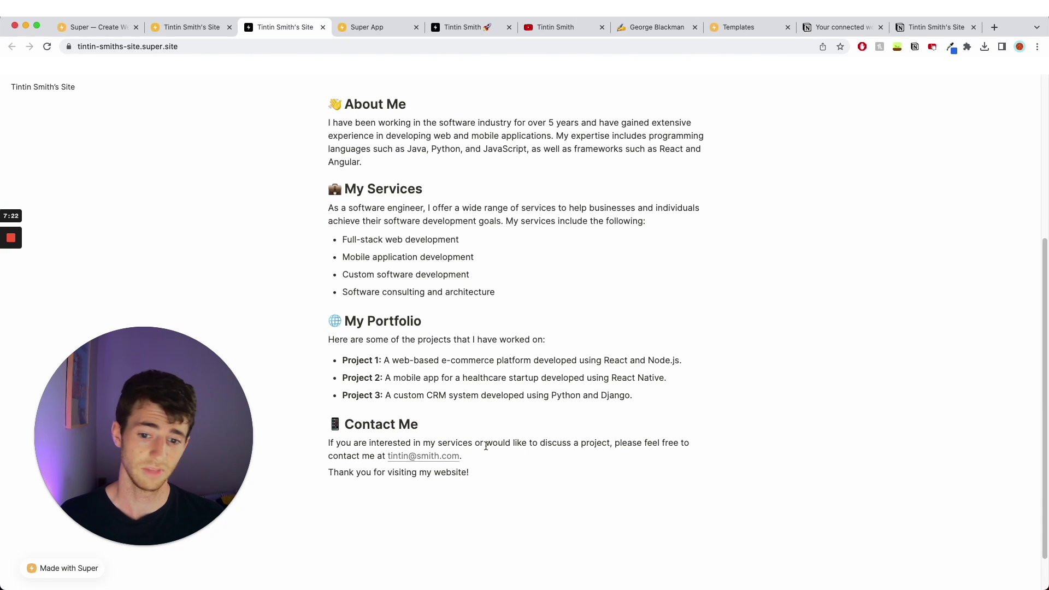
{"action": "scroll", "coordinate": [480, 274], "scroll_direction": "up", "scroll_amount": 7}
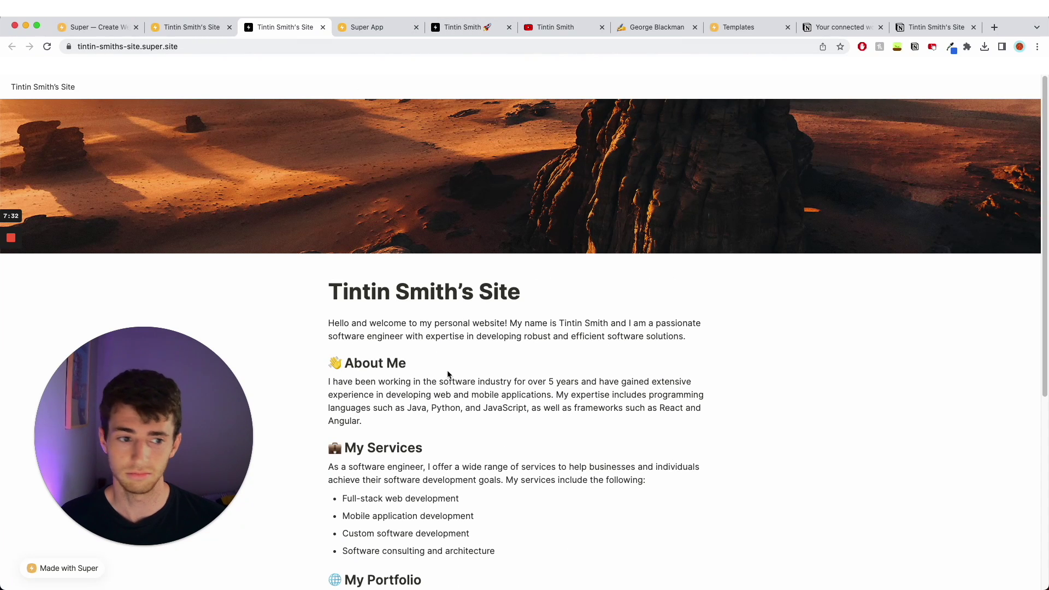
{"action": "left_click", "coordinate": [117, 46]}
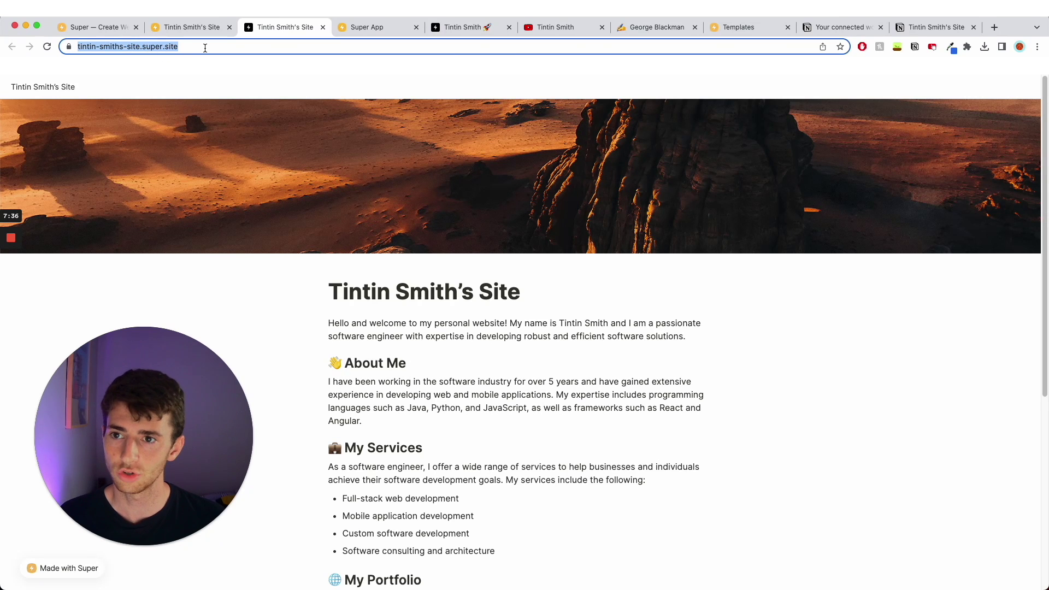
Copy the live site's full https web address
{"action": "left_click", "coordinate": [237, 47]}
{"action": "triple_click", "coordinate": [249, 48]}
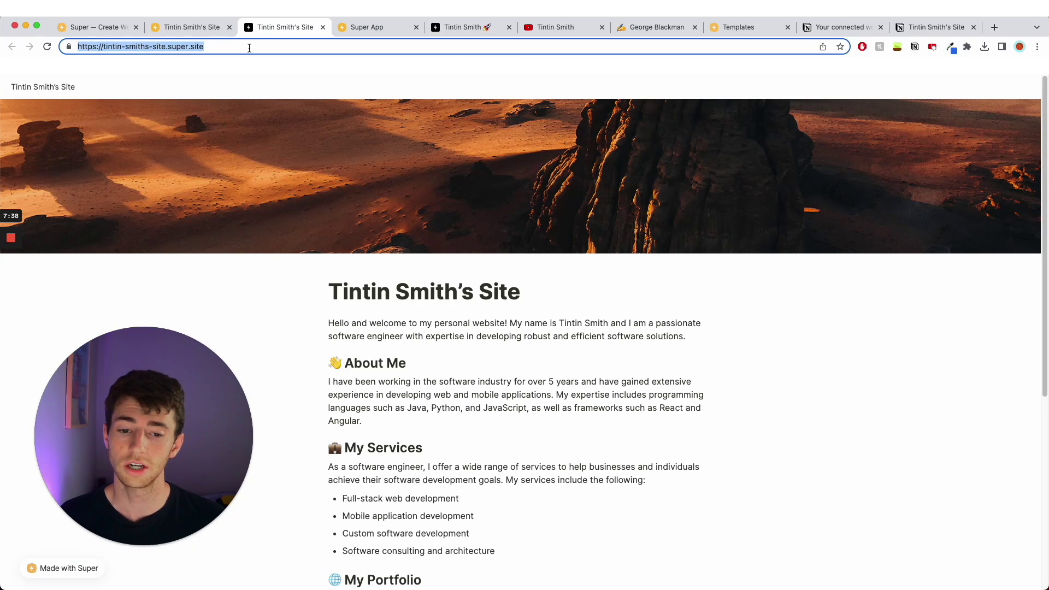
{"action": "left_click", "coordinate": [428, 370]}
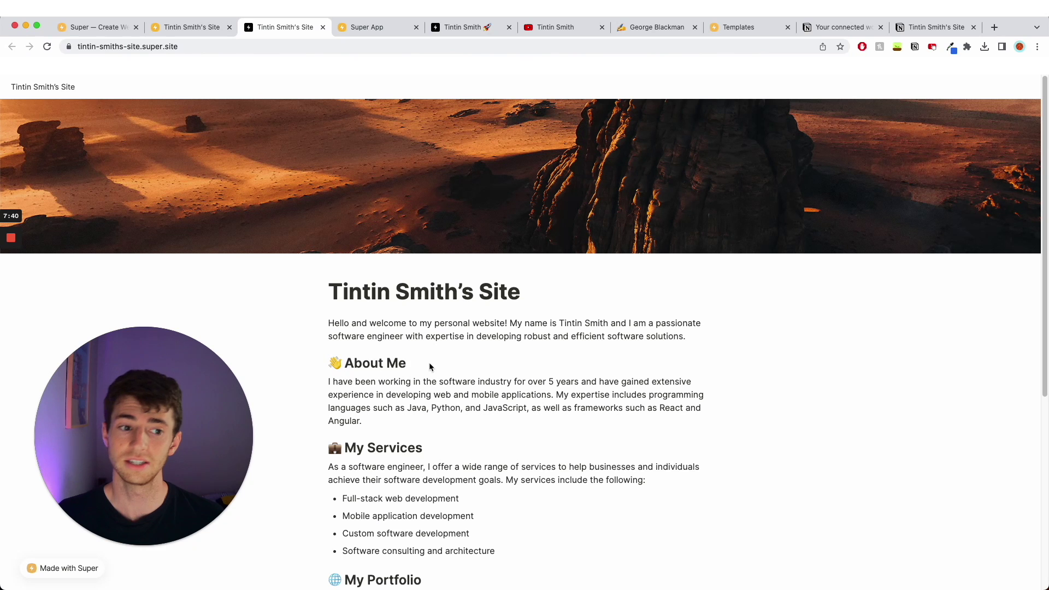
{"action": "left_click", "coordinate": [115, 46]}
{"action": "left_click", "coordinate": [121, 46]}
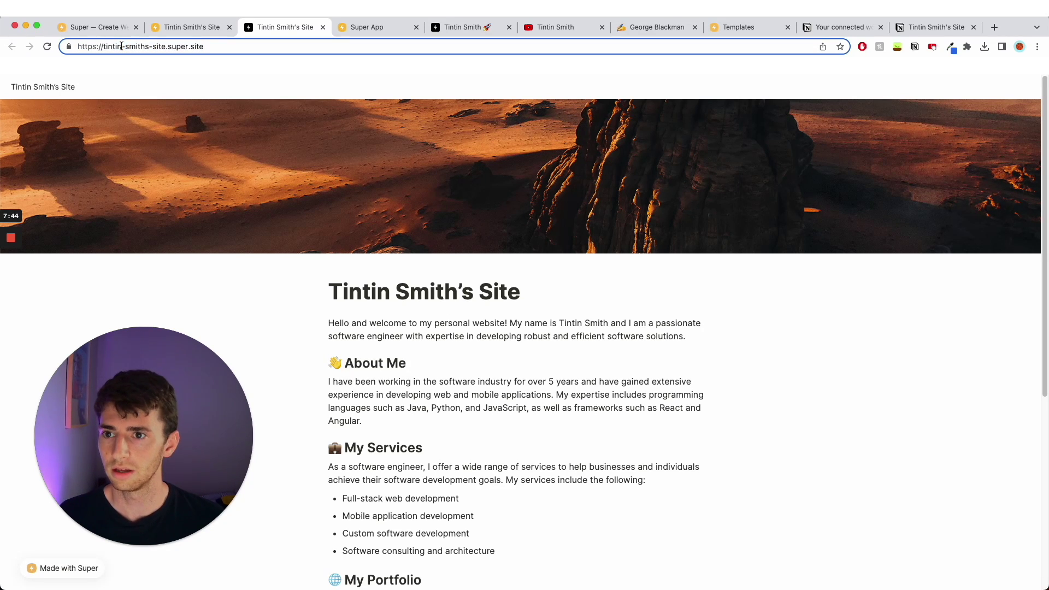
{"action": "key", "text": "super+a"}
{"action": "key", "text": "super+c"}
Load the copied site address in a new incognito window and scroll through it
{"action": "left_click", "coordinate": [93, 0]}
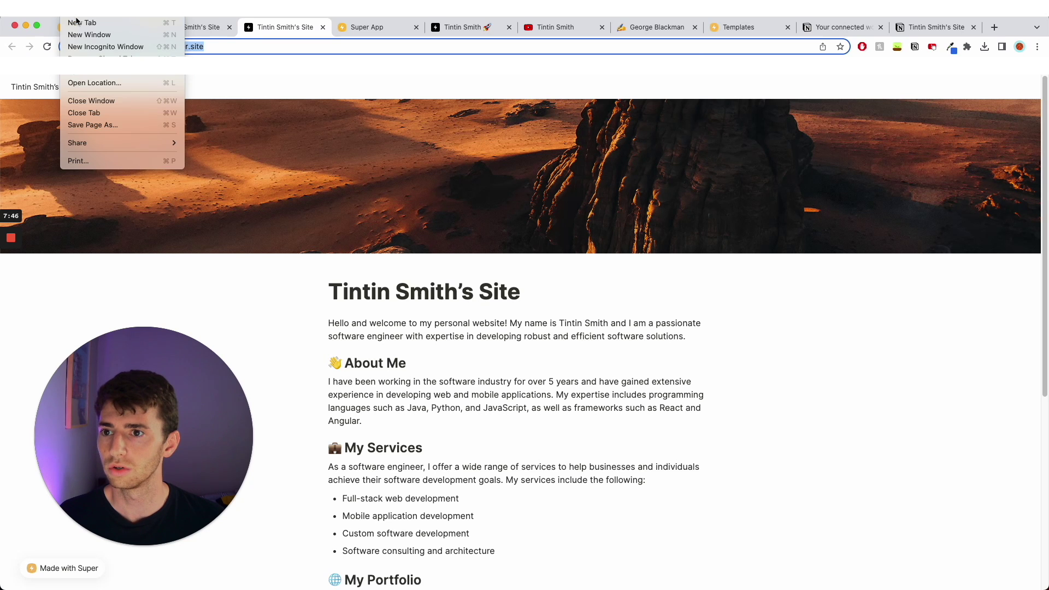
{"action": "left_click", "coordinate": [86, 48]}
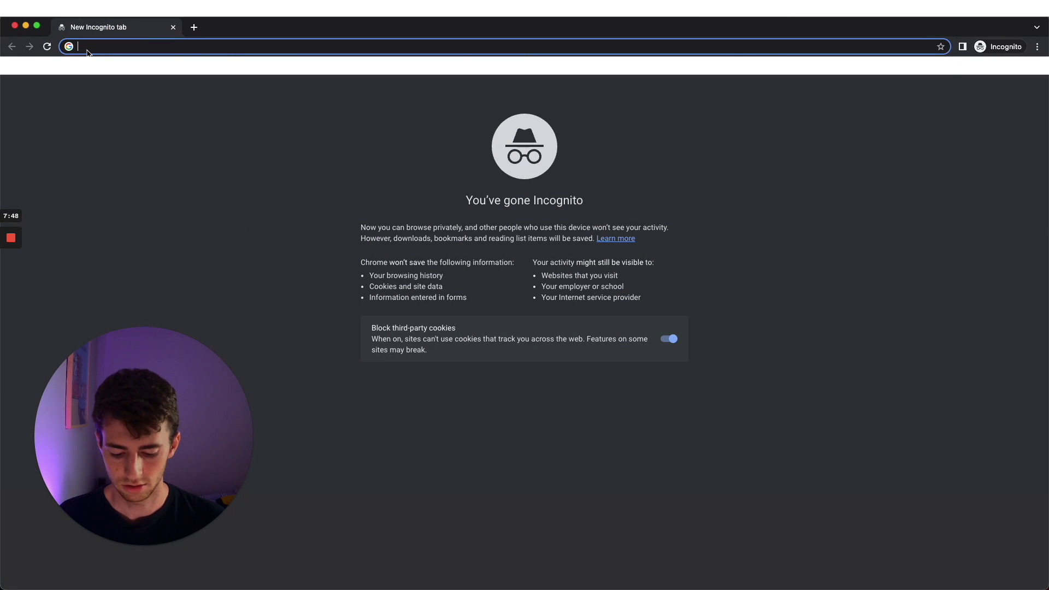
{"action": "key", "text": "super+v"}
{"action": "key", "text": "Return"}
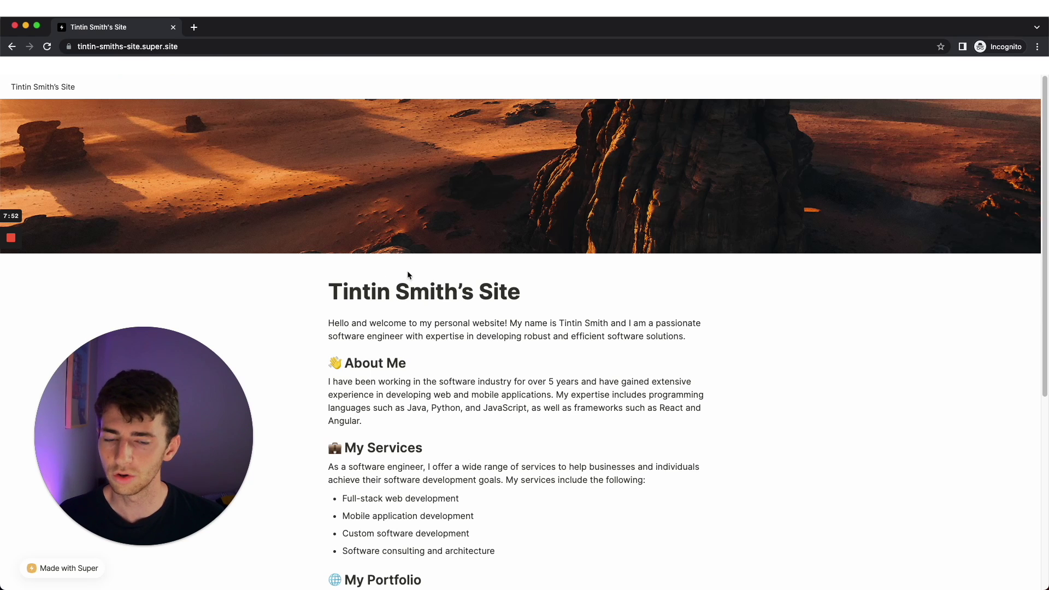
{"action": "scroll", "coordinate": [408, 270], "scroll_direction": "down", "scroll_amount": 5}
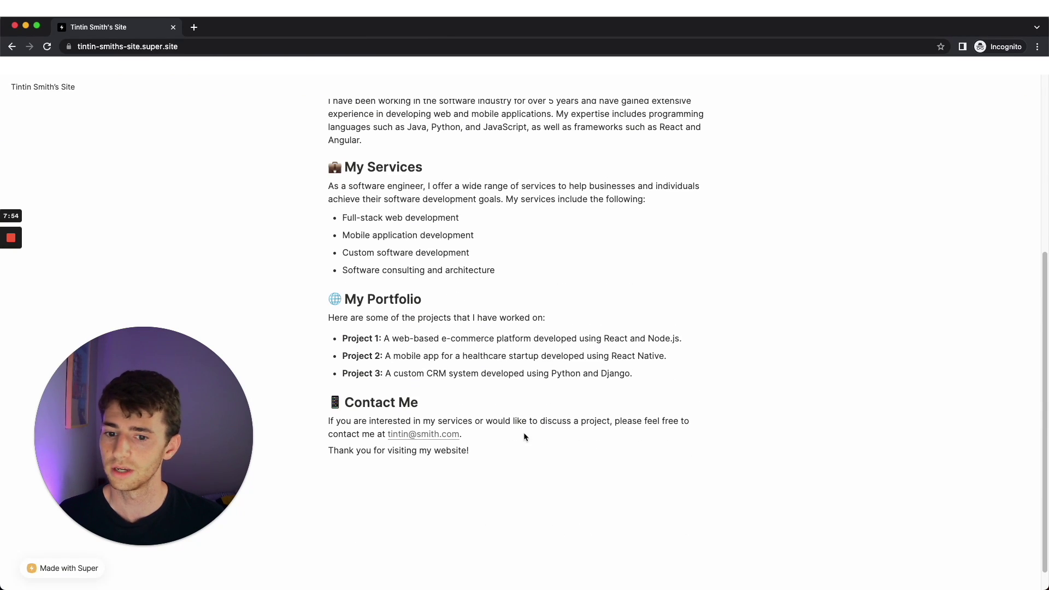
{"action": "scroll", "coordinate": [516, 454], "scroll_direction": "up", "scroll_amount": 5}
Close the incognito window and return to the Notion page tab
{"action": "key", "text": "super+w"}
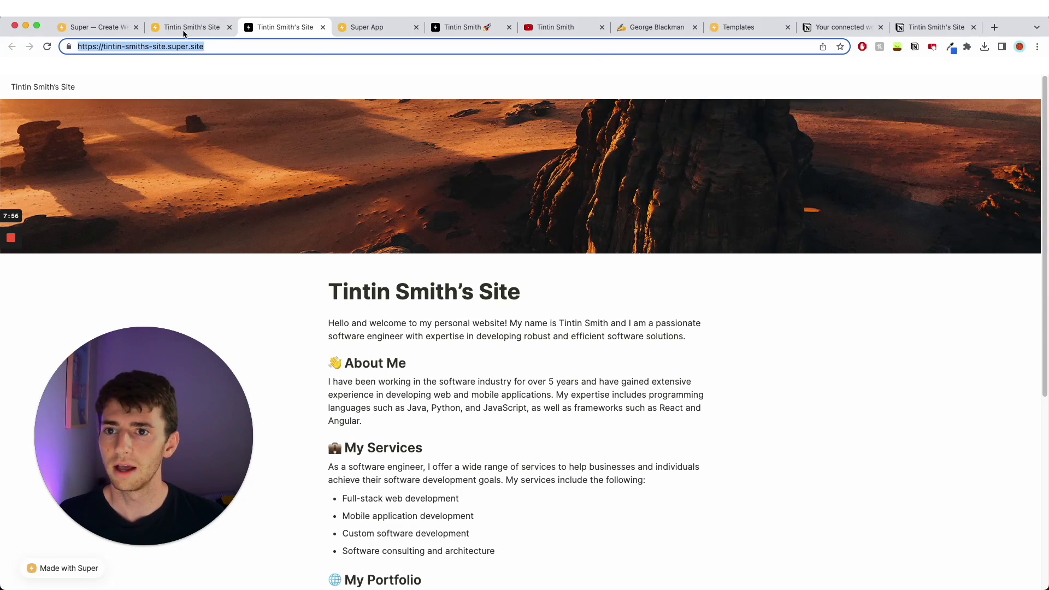
{"action": "key", "text": "super+Tab"}
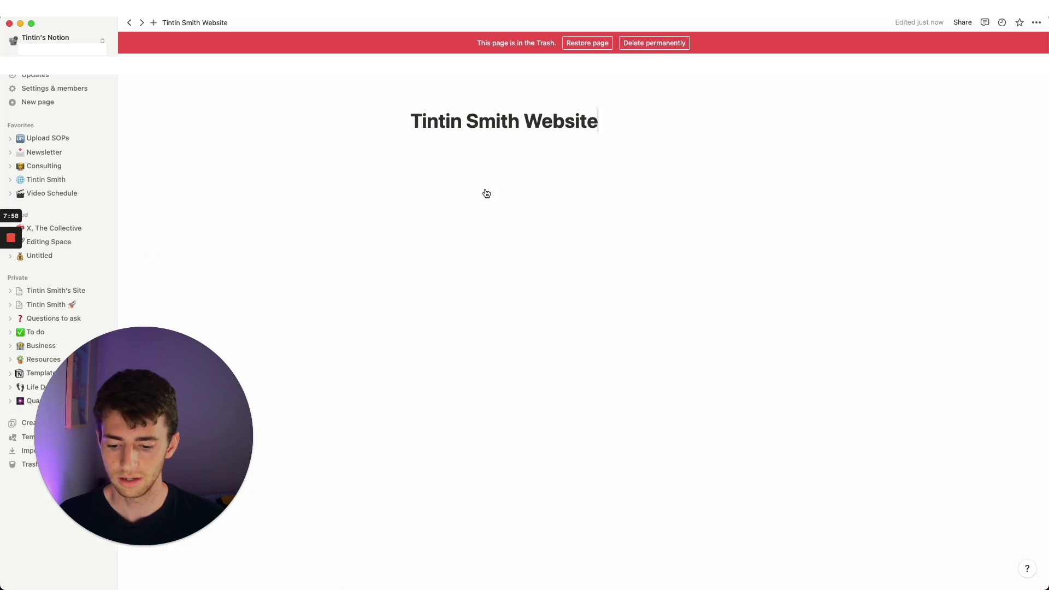
{"action": "key", "text": "super+Tab"}
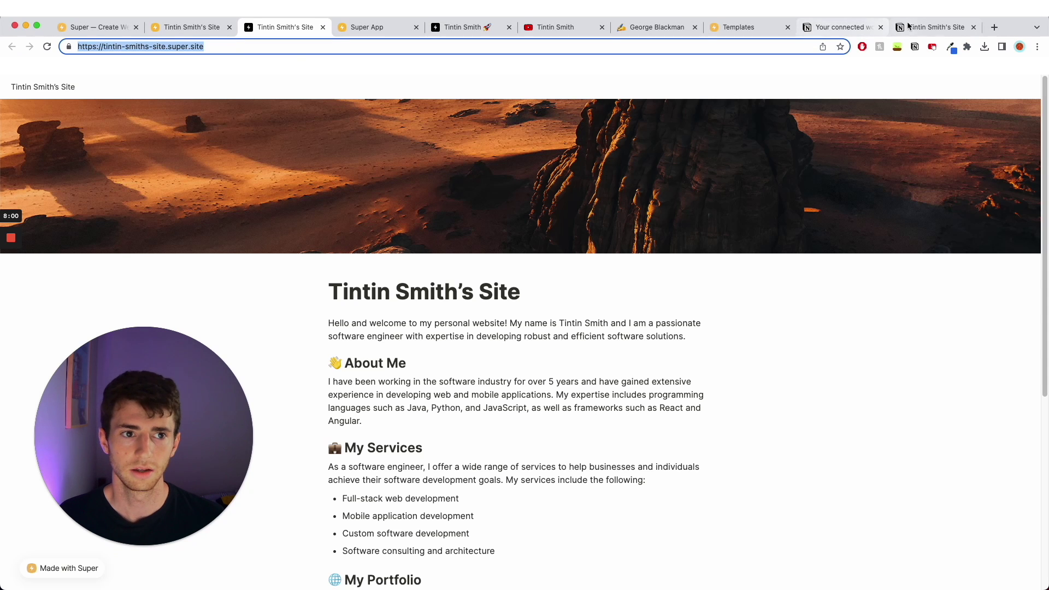
{"action": "left_click", "coordinate": [911, 27]}
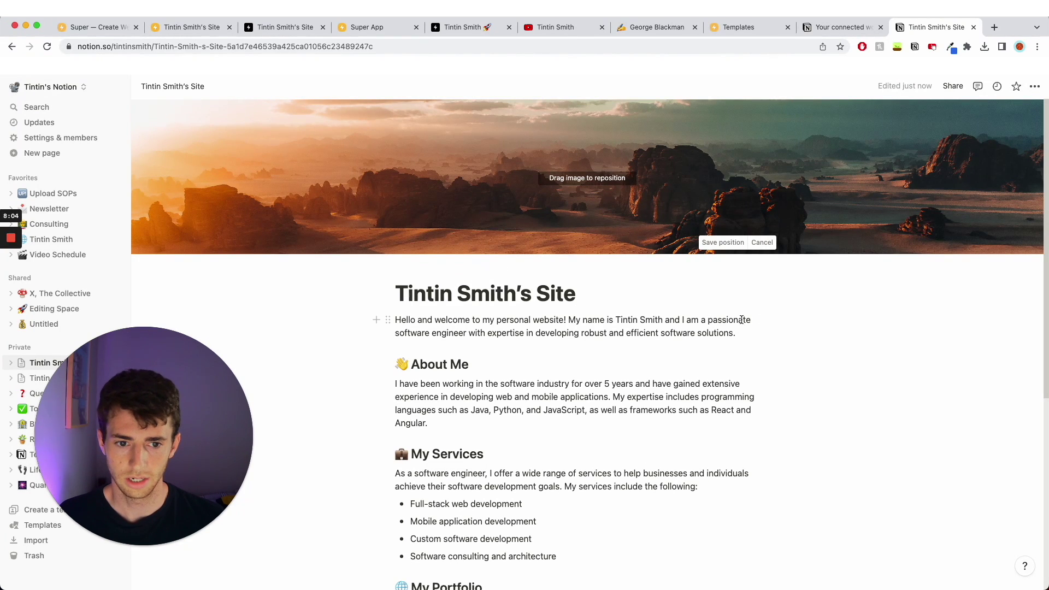
Drop IMG_0536.jpeg from Downloads below the intro and move it into a column beside the paragraph
{"action": "left_click", "coordinate": [753, 336]}
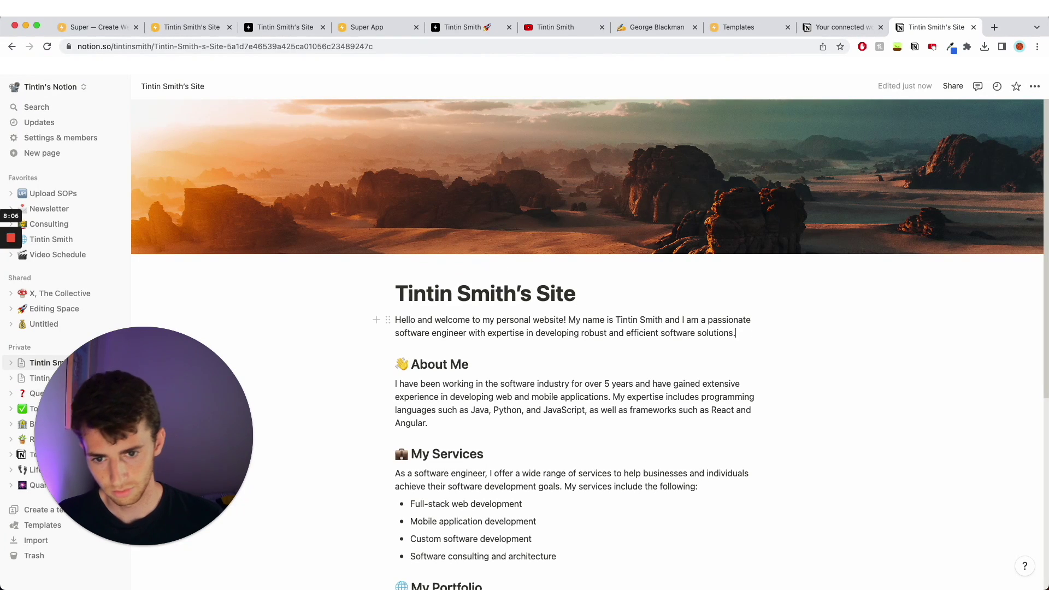
{"action": "key", "text": "Return"}
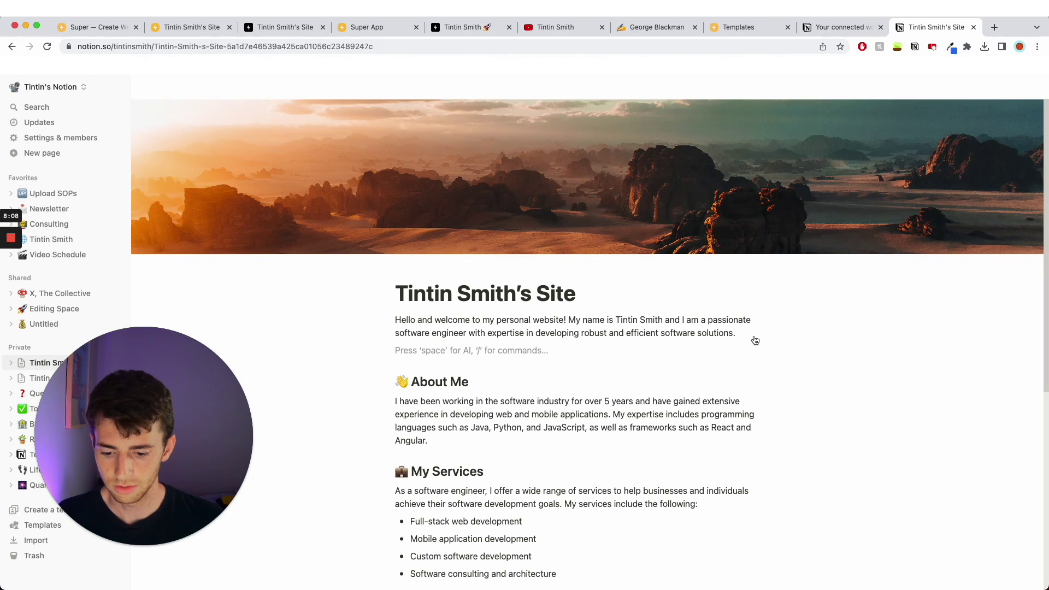
{"action": "key", "text": "super+Tab"}
{"action": "left_click_drag", "start_coordinate": [634, 166], "coordinate": [470, 355]}
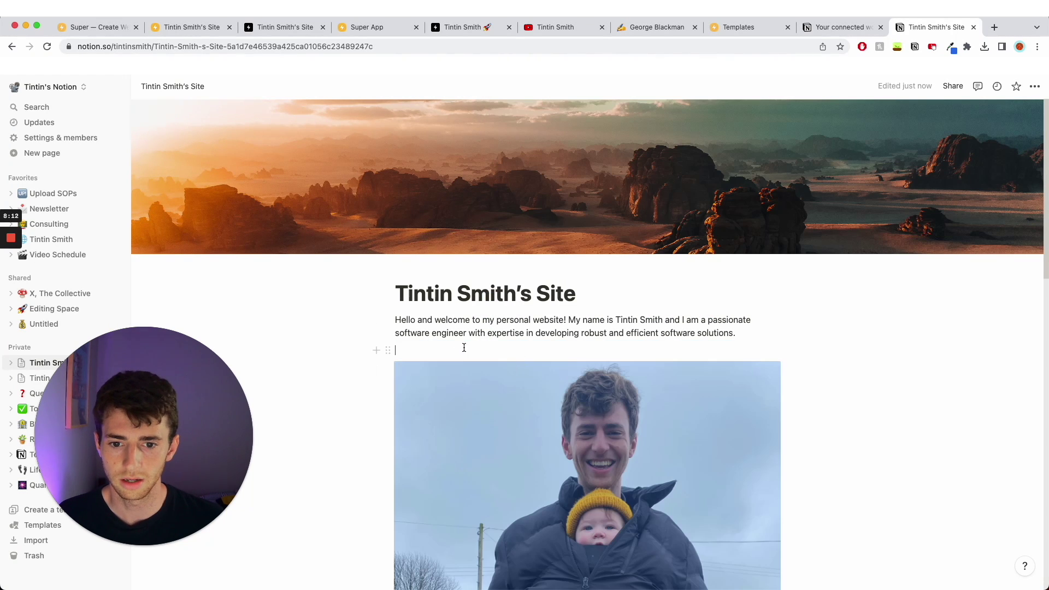
{"action": "left_click_drag", "start_coordinate": [388, 367], "coordinate": [793, 322]}
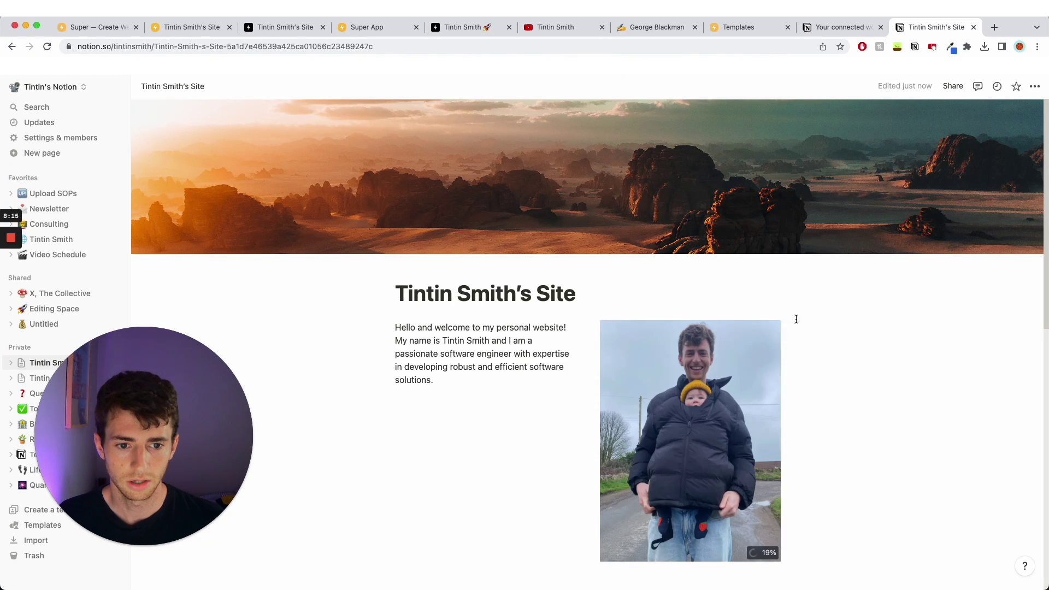
{"action": "left_click", "coordinate": [518, 412]}
{"action": "scroll", "coordinate": [489, 393], "scroll_direction": "down", "scroll_amount": 2}
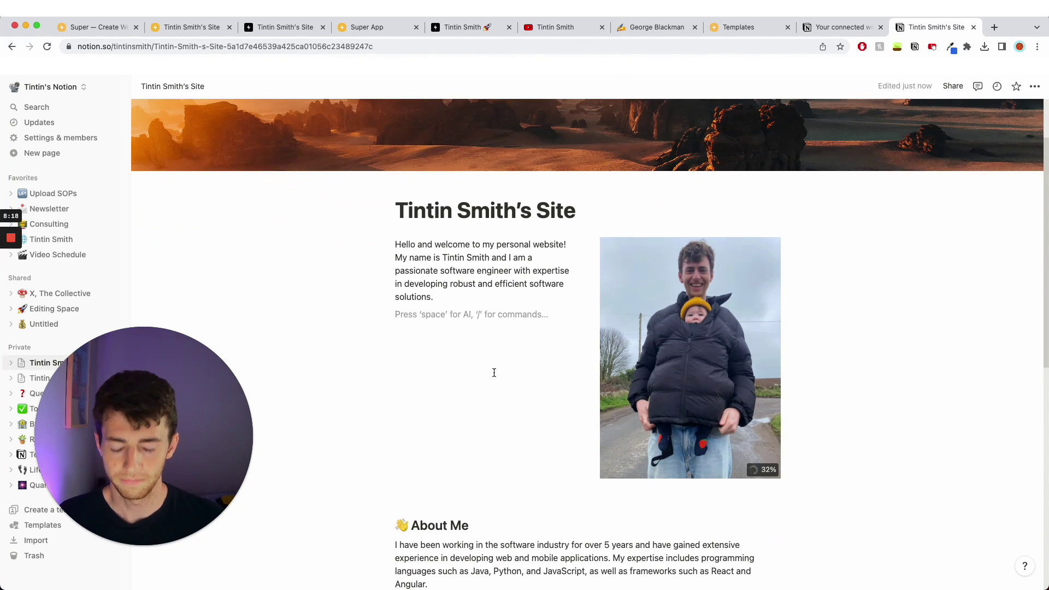
{"action": "key", "text": "space"}
{"action": "type", "text": "write more about me"}
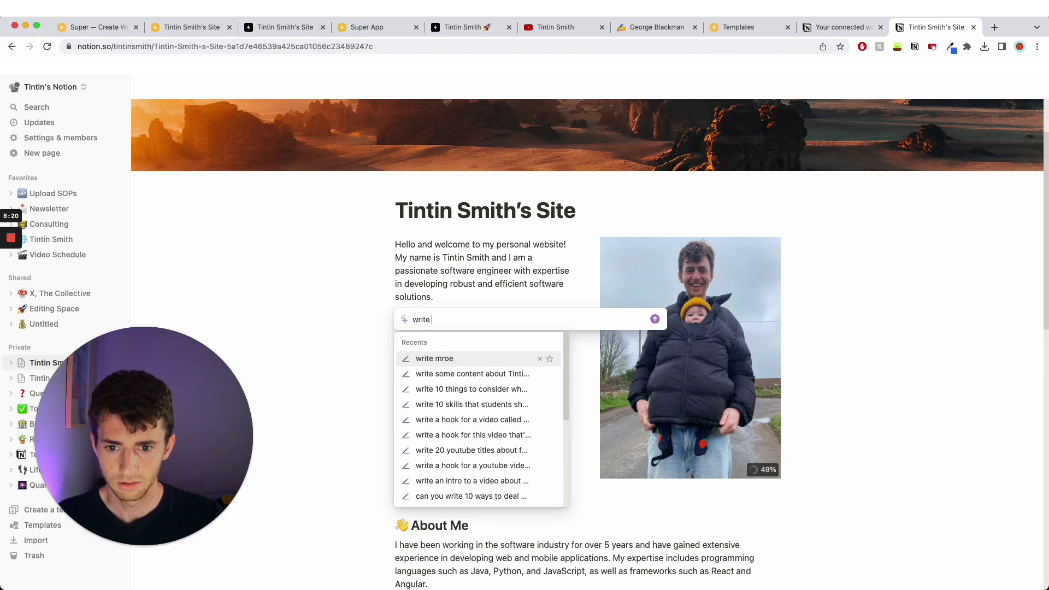
{"action": "key", "text": "Return"}
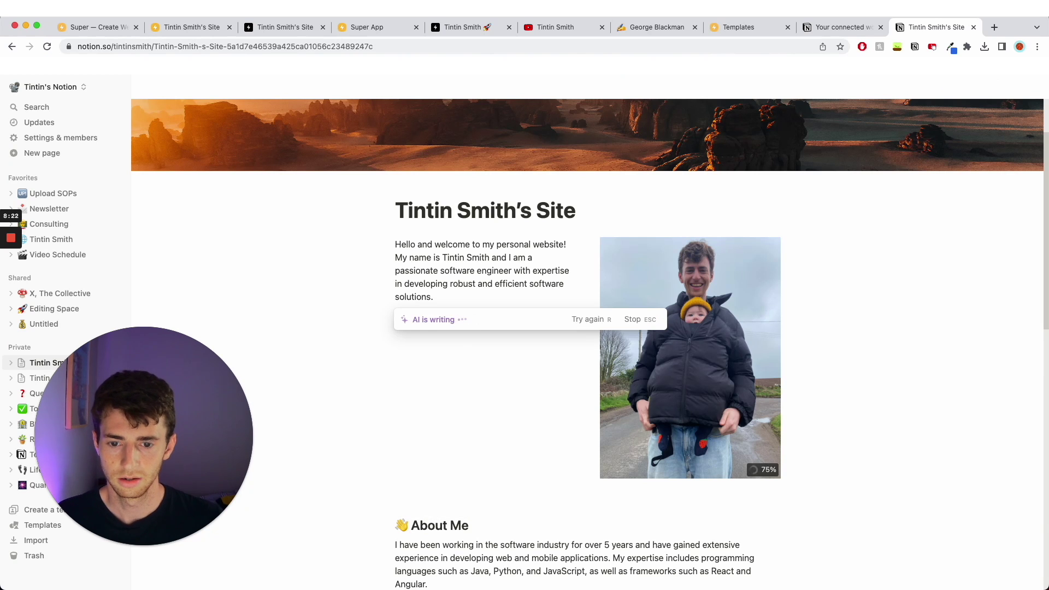
{"action": "scroll", "coordinate": [480, 354], "scroll_direction": "down", "scroll_amount": 3}
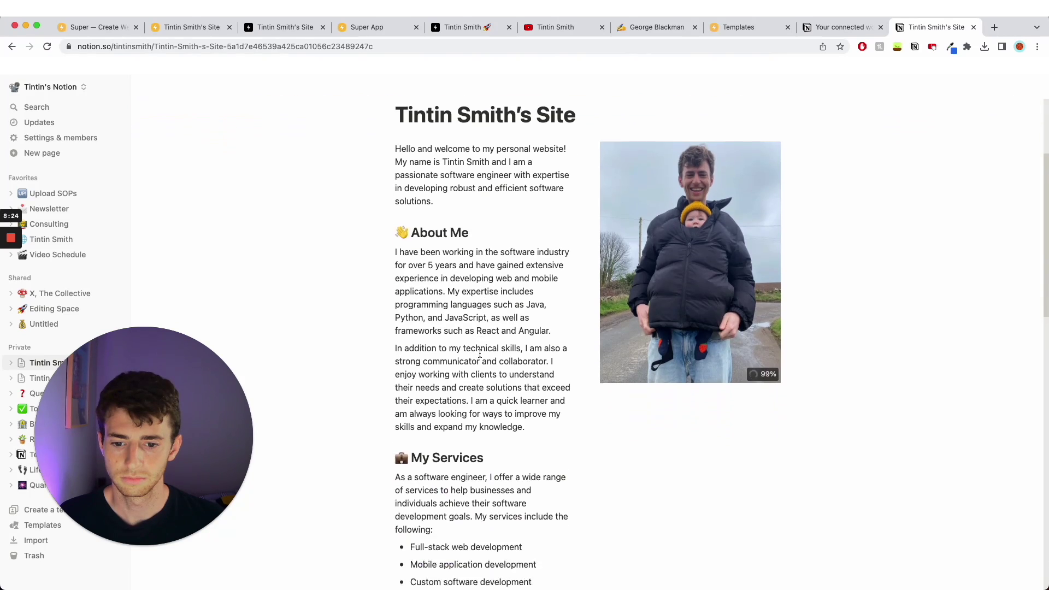
{"action": "scroll", "coordinate": [479, 353], "scroll_direction": "down", "scroll_amount": 3}
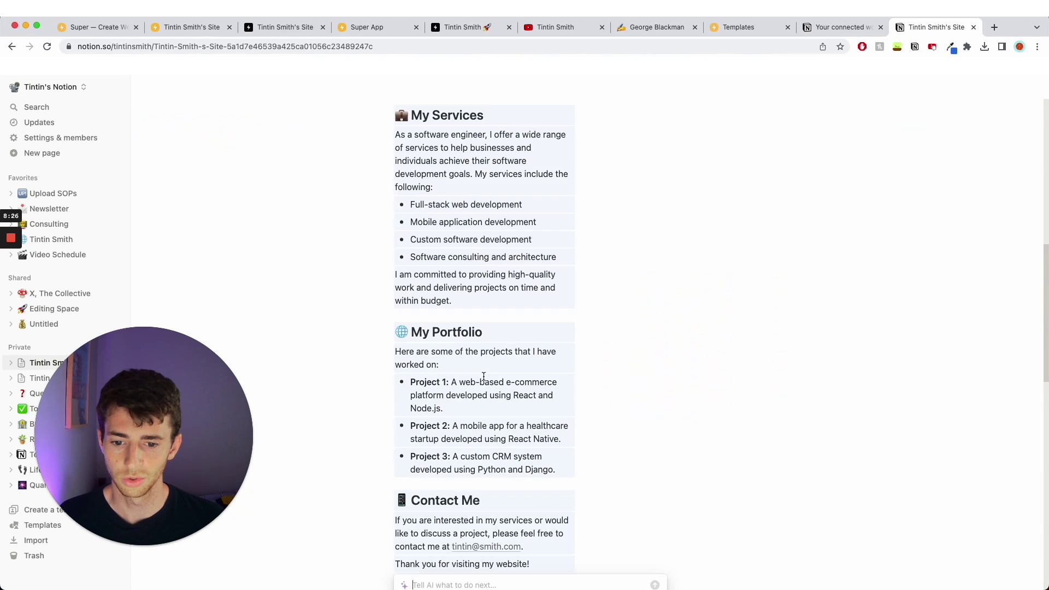
{"action": "left_click", "coordinate": [483, 376]}
{"action": "left_click", "coordinate": [544, 313]}
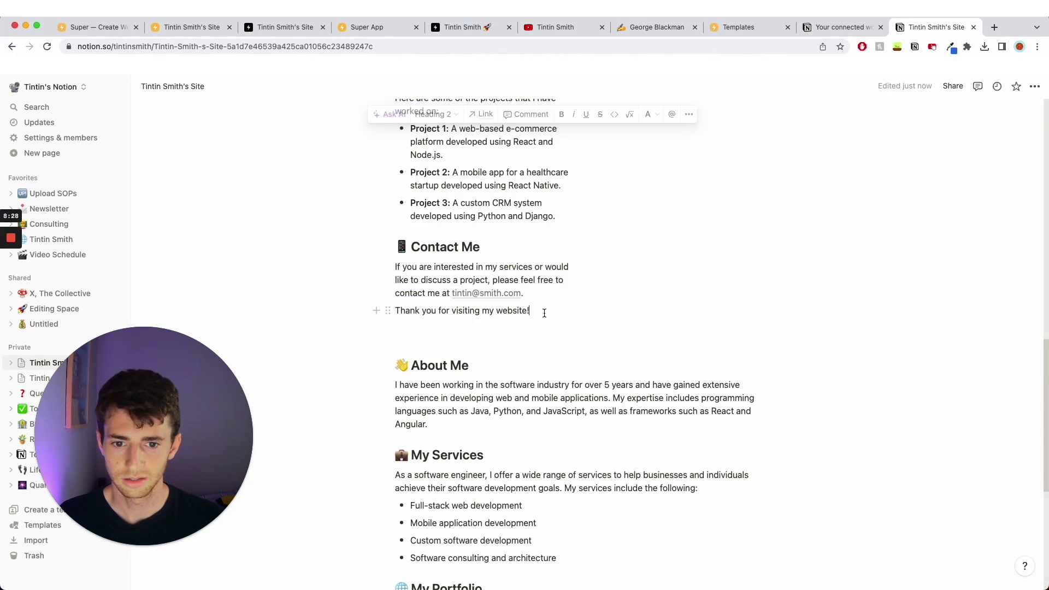
{"action": "left_click_drag", "start_coordinate": [544, 313], "coordinate": [395, 408]}
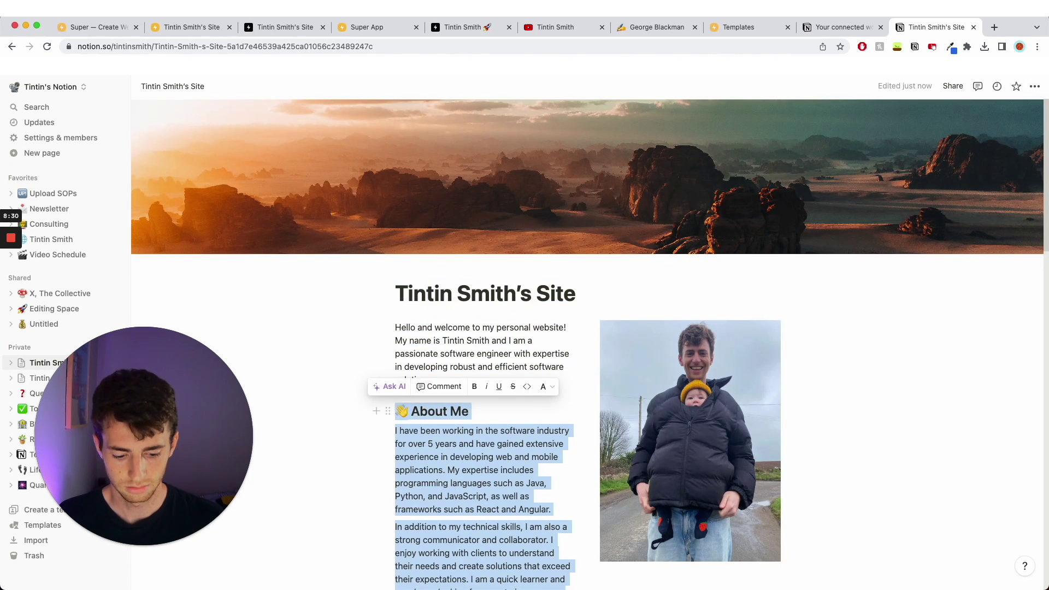
{"action": "key", "text": "BackSpace"}
{"action": "key", "text": "cmd+v"}
{"action": "left_click", "coordinate": [433, 377]}
{"action": "key", "text": "BackSpace"}
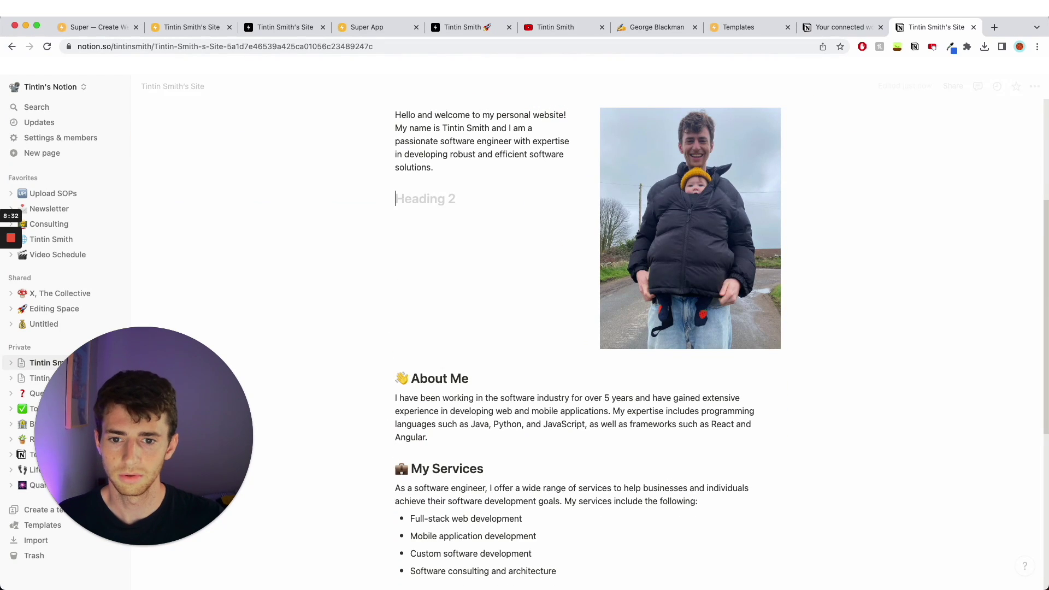
{"action": "key", "text": "BackSpace"}
{"action": "key", "text": "space"}
{"action": "type", "text": "write"}
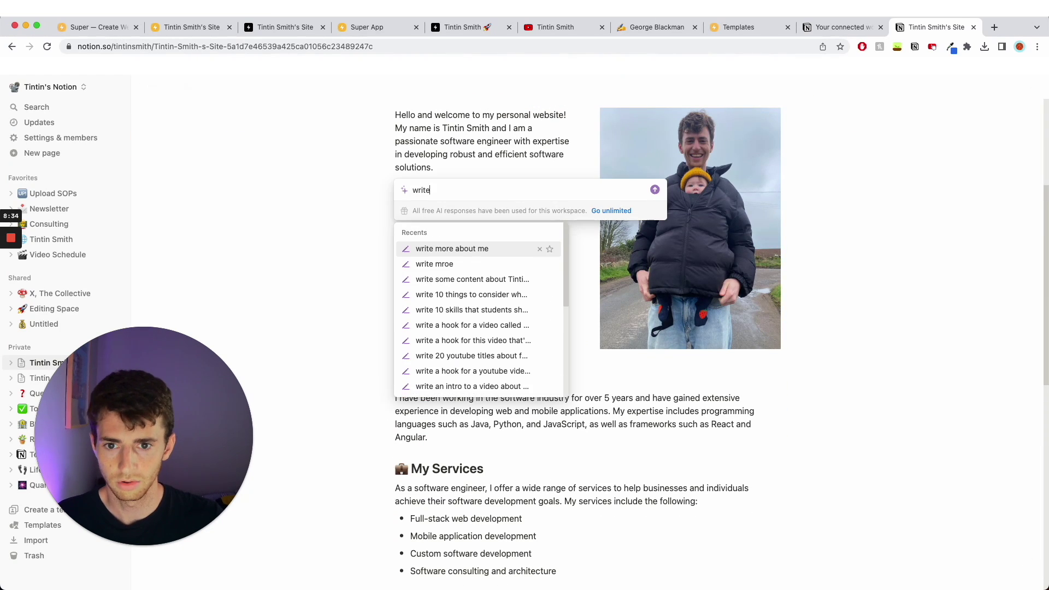
{"action": "type", "text": " another paragra"}
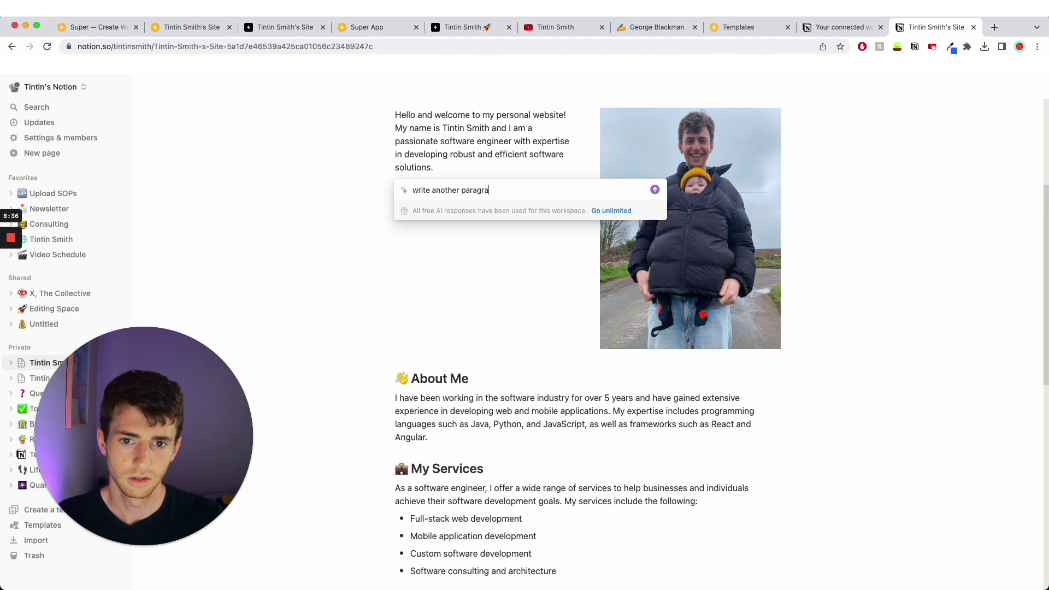
{"action": "type", "text": "ph"}
{"action": "key", "text": "Return"}
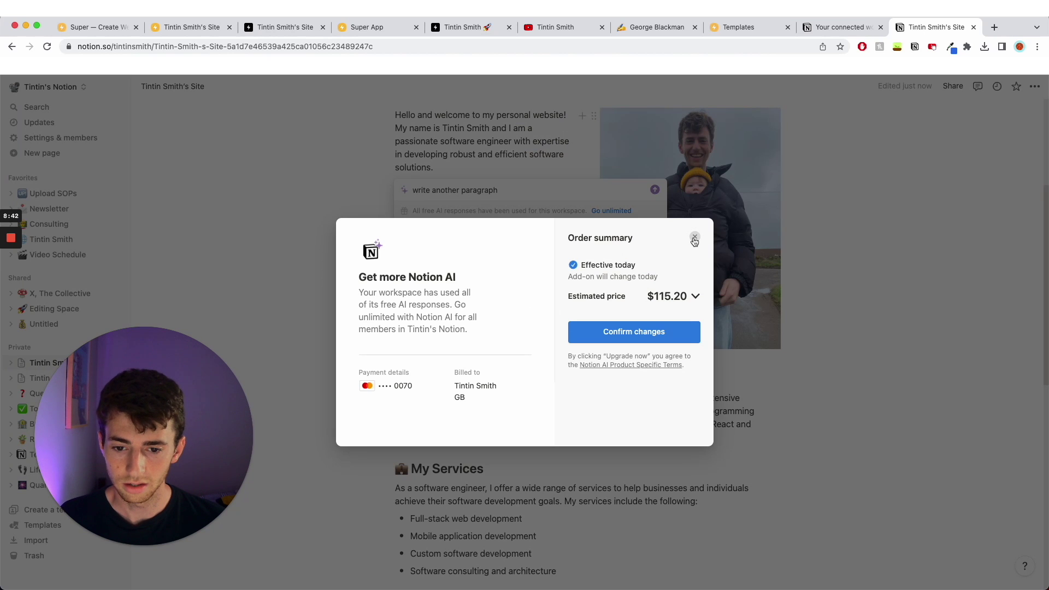
{"action": "left_click", "coordinate": [694, 239]}
{"action": "scroll", "coordinate": [482, 285], "scroll_direction": "up", "scroll_amount": 2}
{"action": "left_click", "coordinate": [496, 296]}
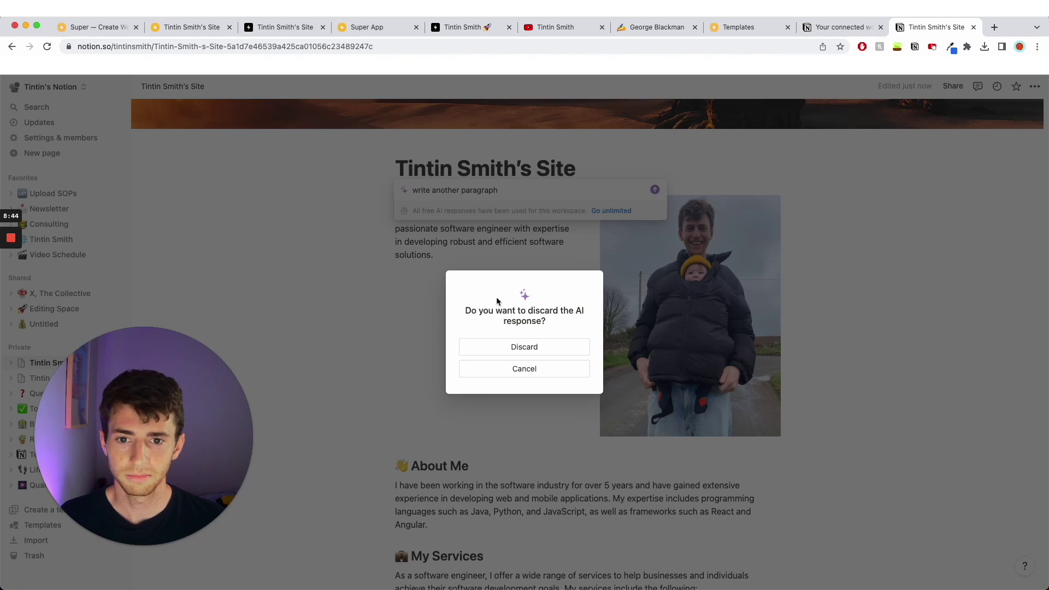
{"action": "left_click", "coordinate": [535, 350]}
{"action": "scroll", "coordinate": [486, 235], "scroll_direction": "up", "scroll_amount": 2}
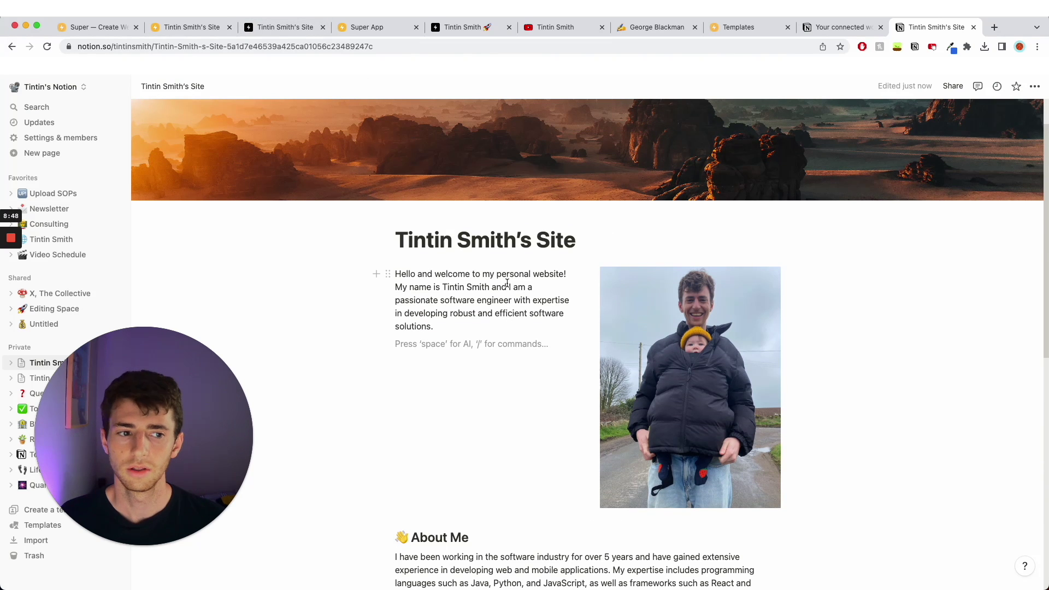
{"action": "scroll", "coordinate": [507, 283], "scroll_direction": "up", "scroll_amount": 1}
{"action": "left_click", "coordinate": [288, 27]}
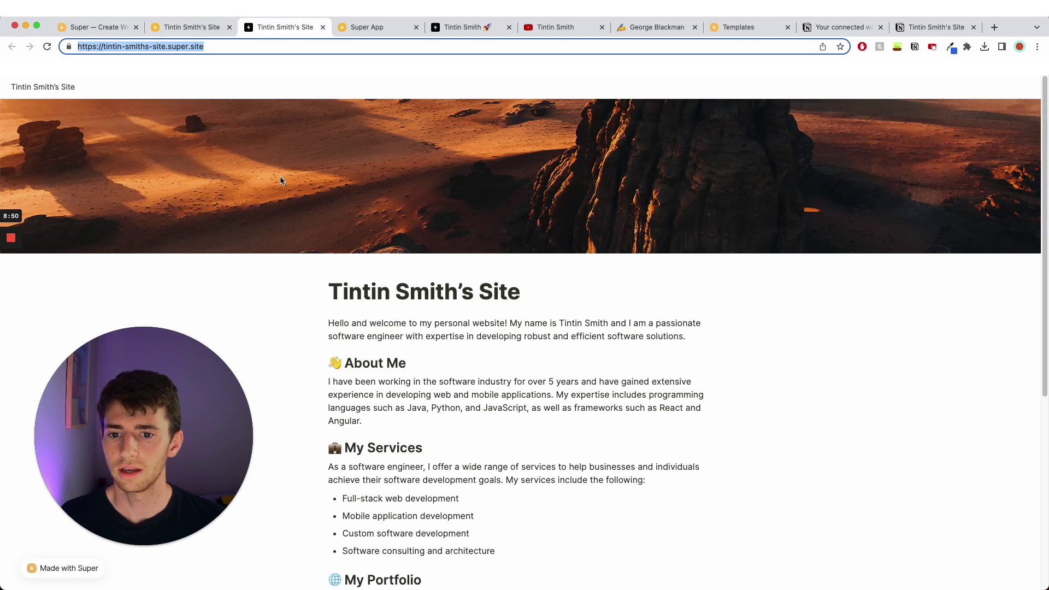
{"action": "left_click", "coordinate": [181, 22]}
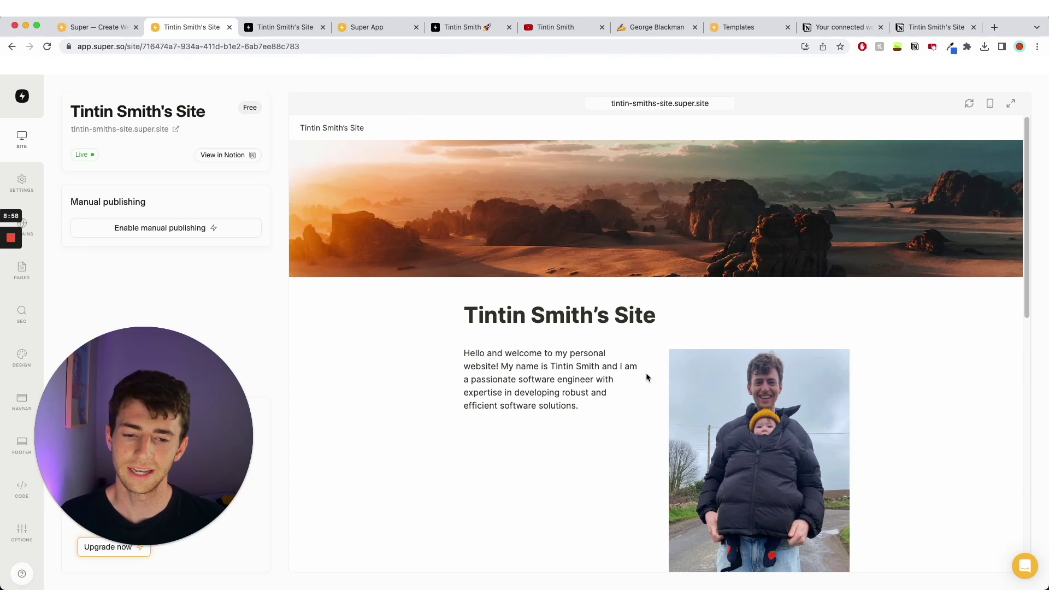
{"action": "scroll", "coordinate": [661, 374], "scroll_direction": "down", "scroll_amount": 3}
{"action": "scroll", "coordinate": [556, 380], "scroll_direction": "up", "scroll_amount": 1}
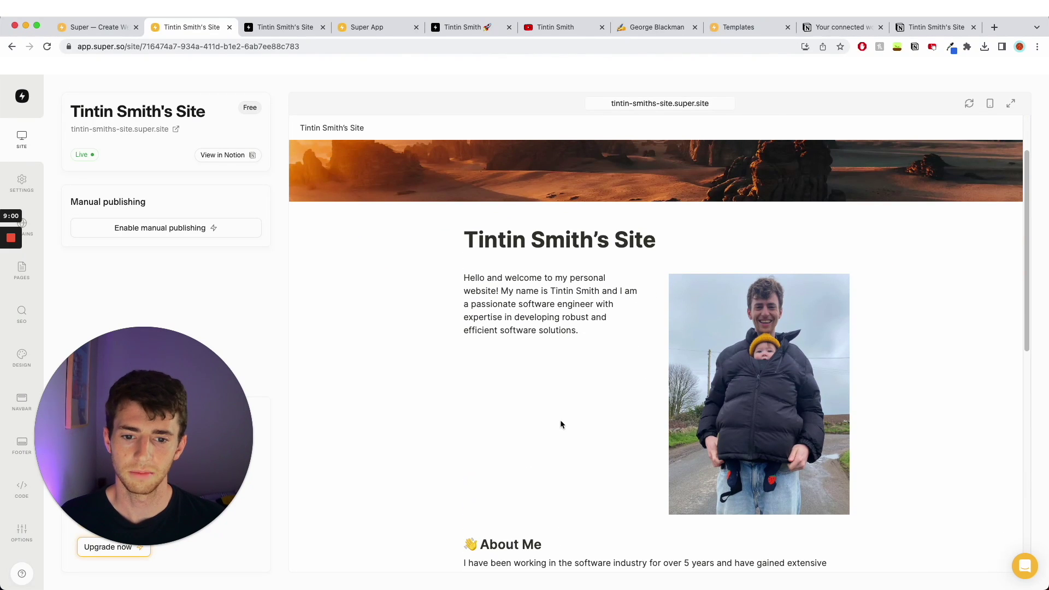
{"action": "left_click", "coordinate": [647, 104]}
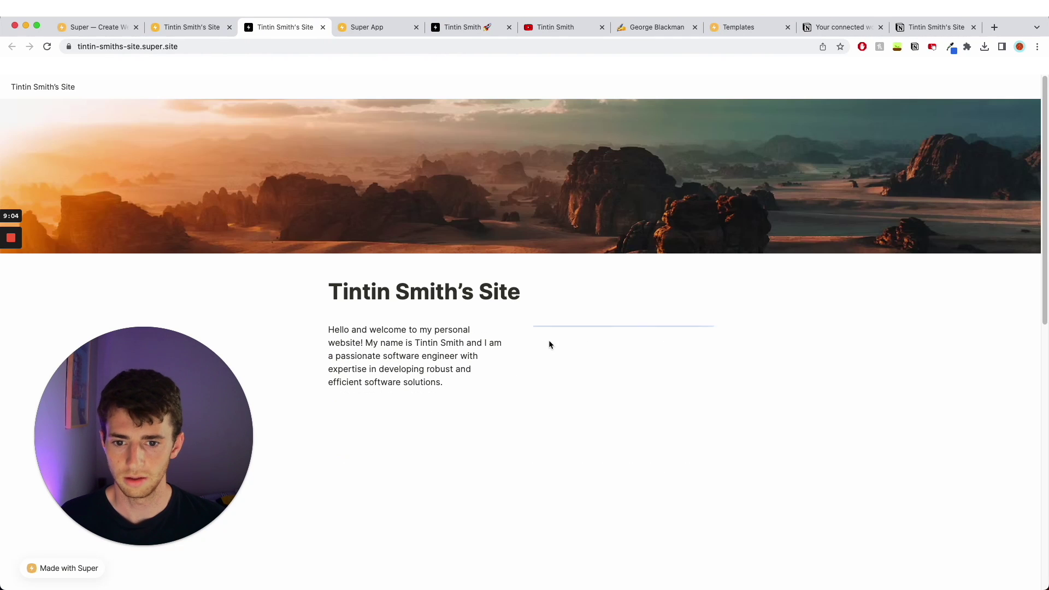
{"action": "scroll", "coordinate": [549, 345], "scroll_direction": "down", "scroll_amount": 5}
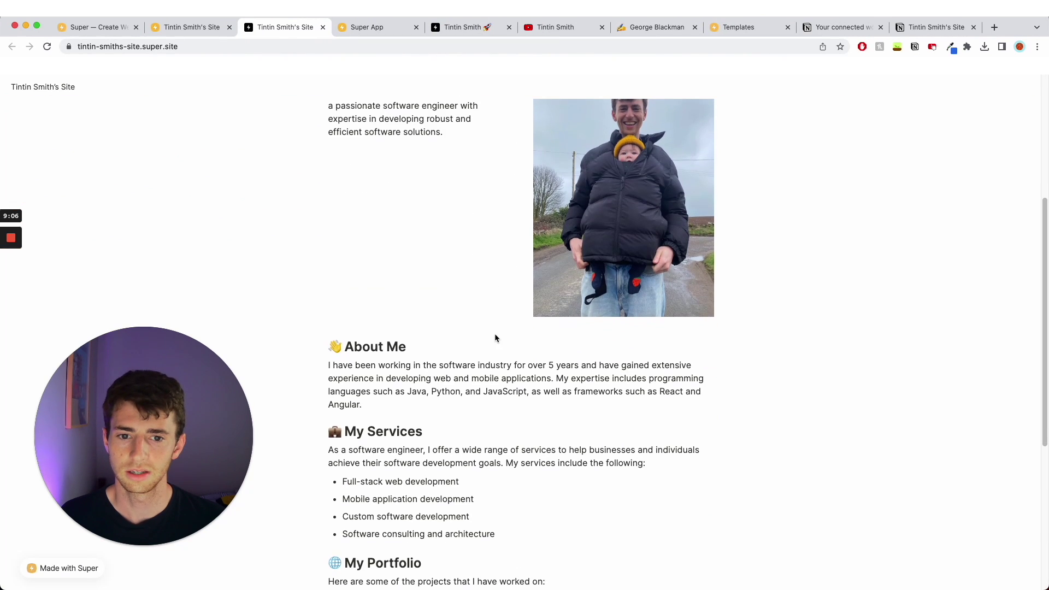
{"action": "scroll", "coordinate": [494, 338], "scroll_direction": "up", "scroll_amount": 3}
{"action": "scroll", "coordinate": [406, 353], "scroll_direction": "down", "scroll_amount": 6}
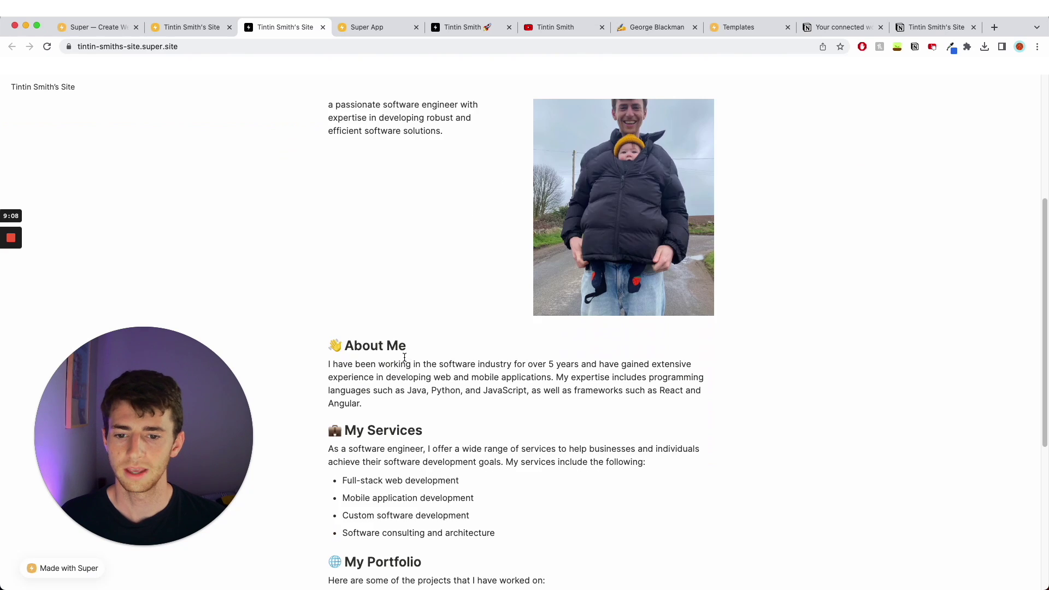
{"action": "scroll", "coordinate": [435, 416], "scroll_direction": "down", "scroll_amount": 3}
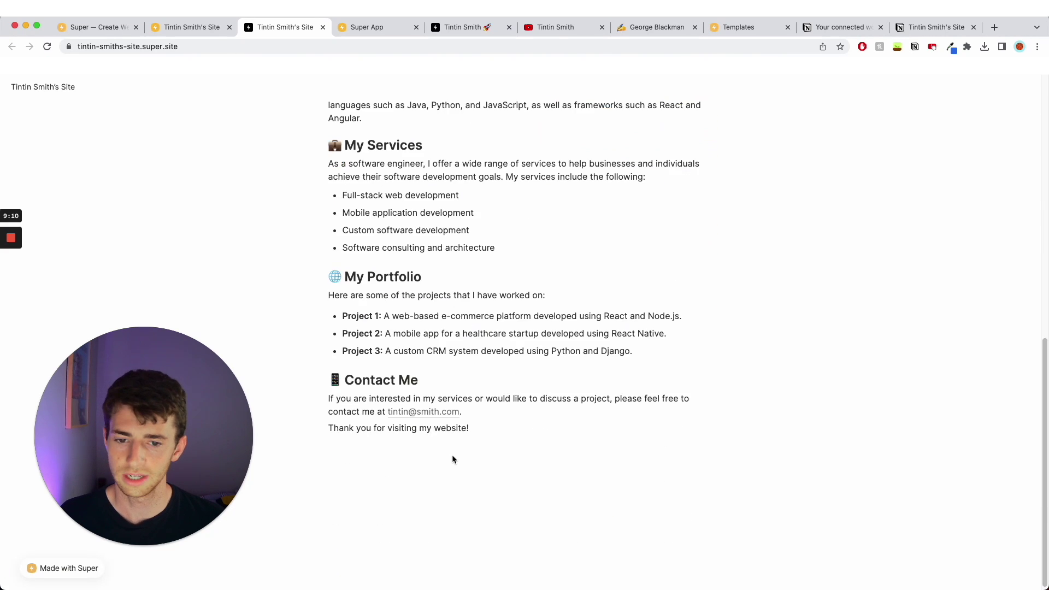
{"action": "scroll", "coordinate": [452, 454], "scroll_direction": "up", "scroll_amount": 12}
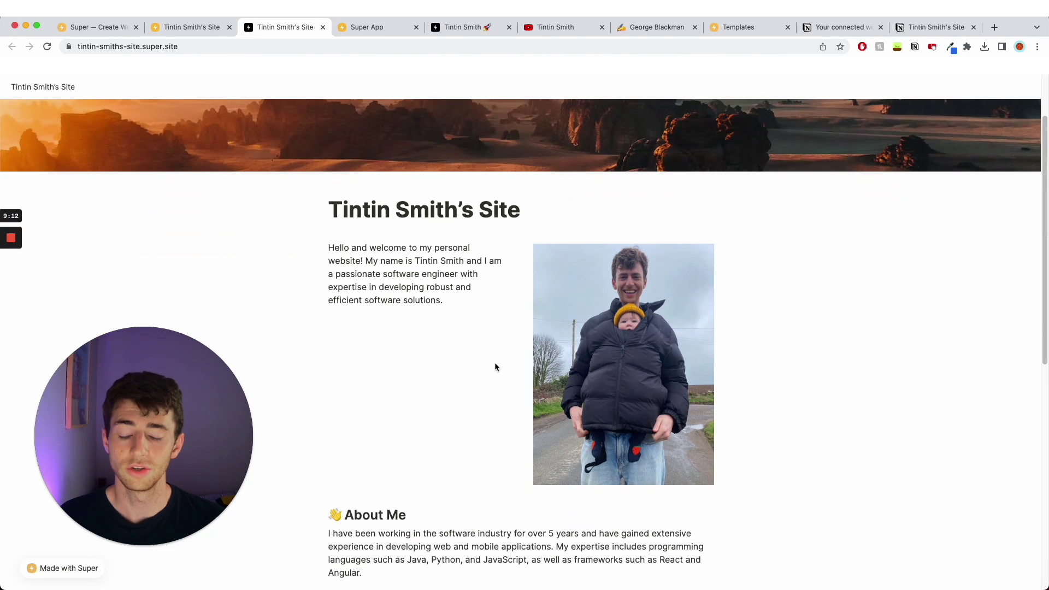
{"action": "scroll", "coordinate": [492, 367], "scroll_direction": "down", "scroll_amount": 6}
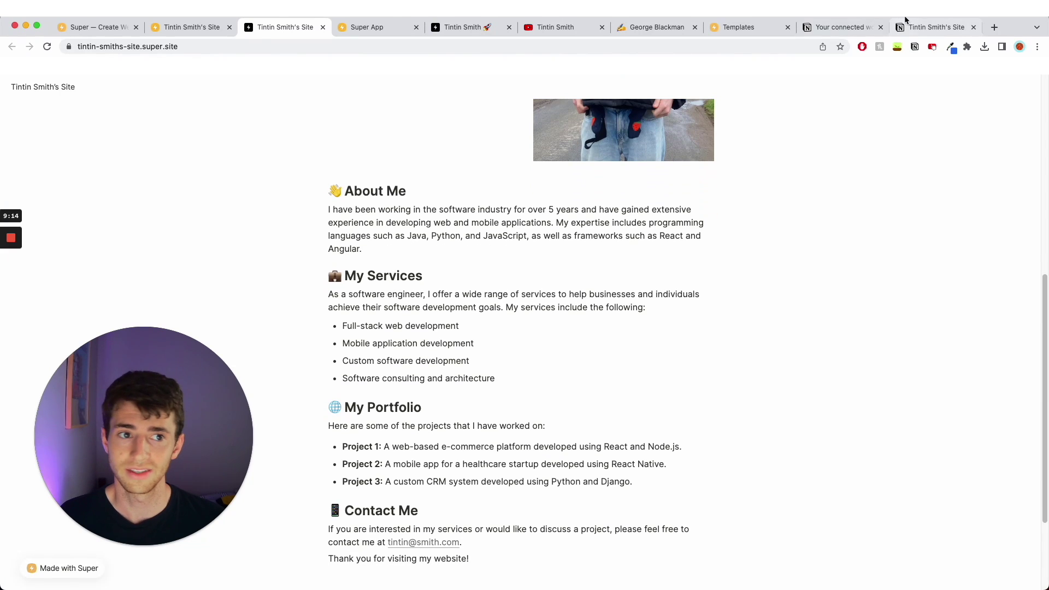
{"action": "left_click", "coordinate": [865, 27]}
{"action": "left_click", "coordinate": [931, 27]}
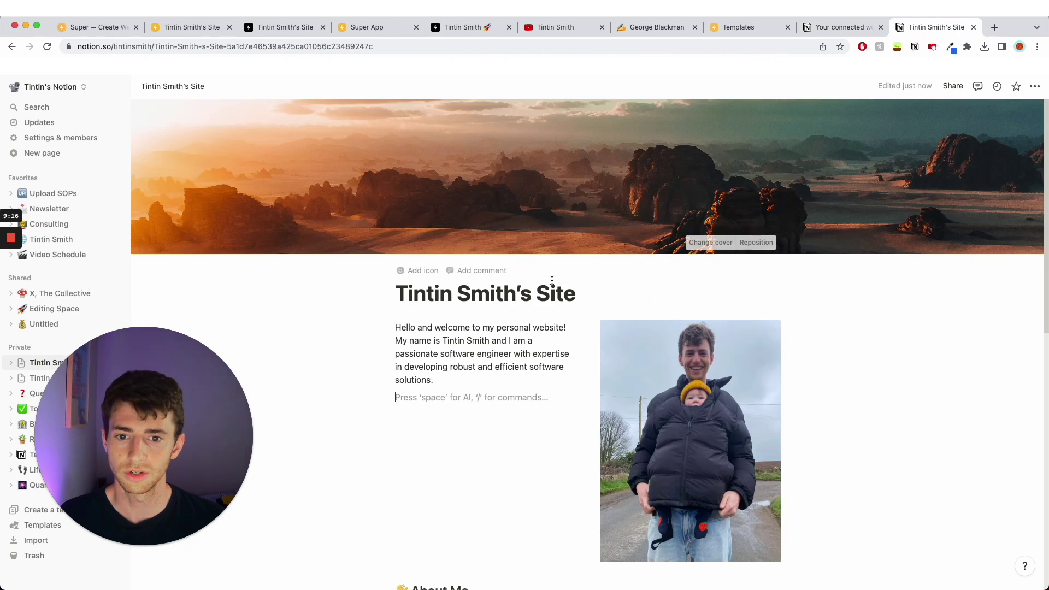
{"action": "scroll", "coordinate": [506, 302], "scroll_direction": "down", "scroll_amount": 3}
Create a 'My Education' subpage with /page and start a bulleted list in its body
{"action": "type", "text": "/page"}
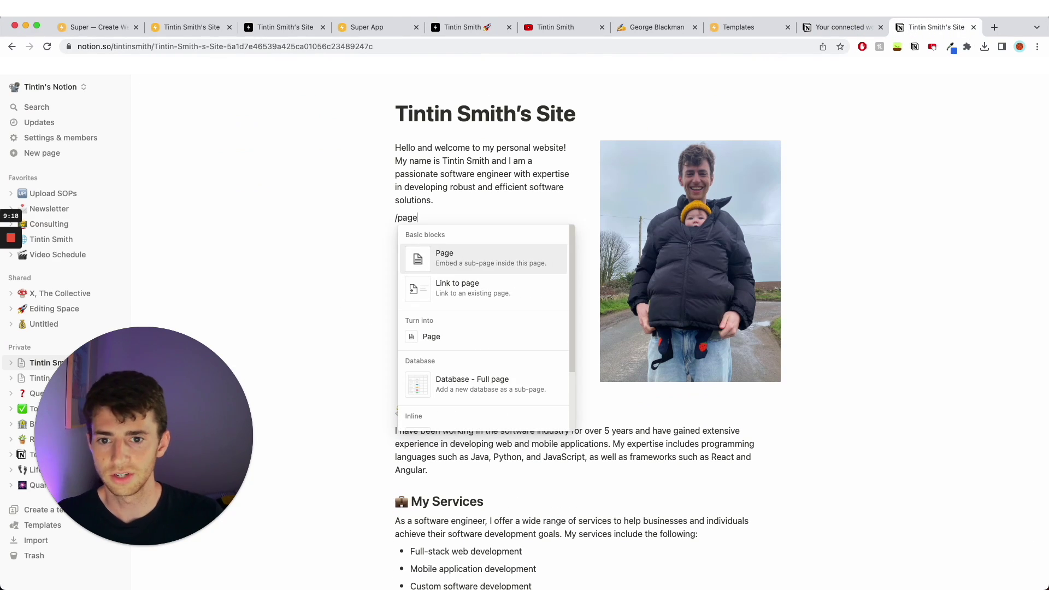
{"action": "key", "text": "Return"}
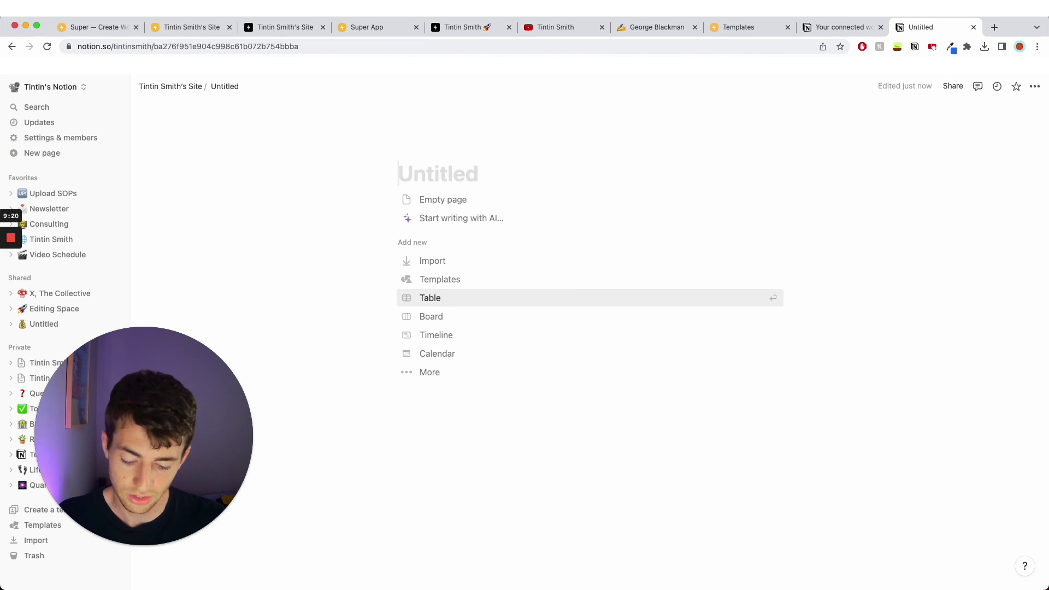
{"action": "type", "text": "My"}
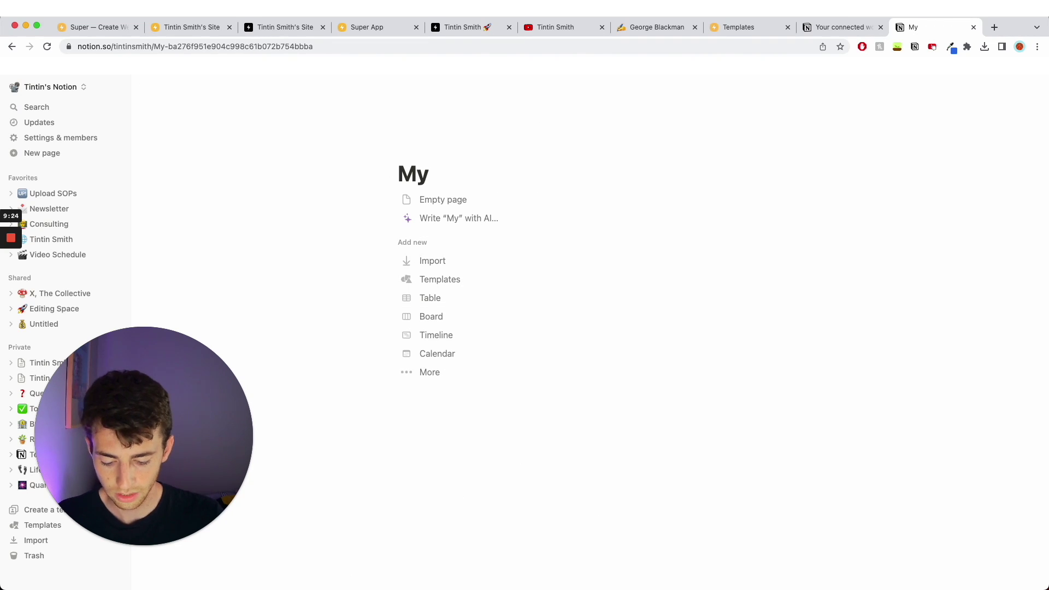
{"action": "type", "text": " Education"}
{"action": "key", "text": "Return"}
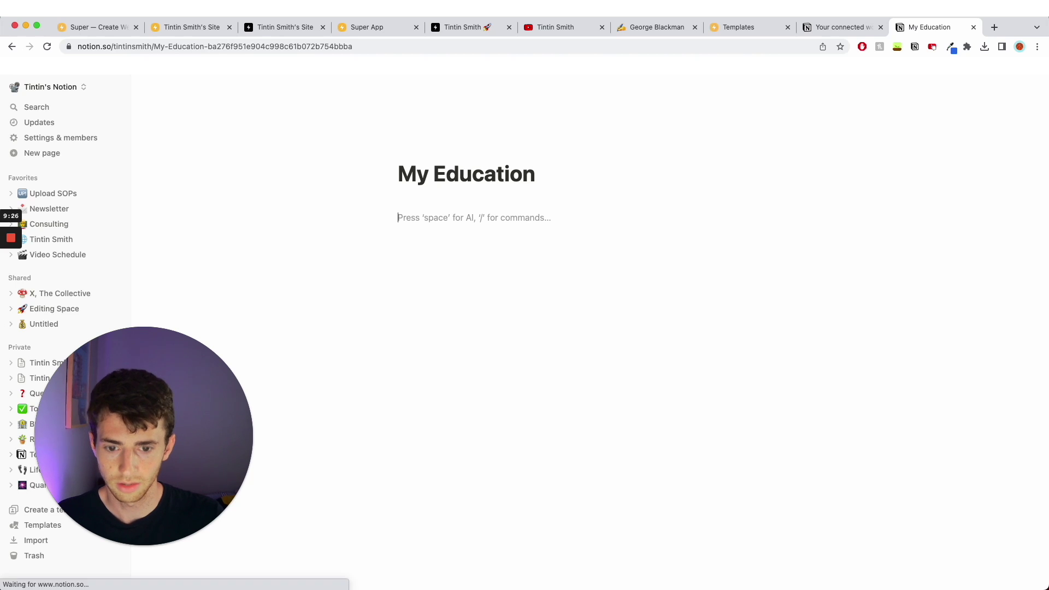
{"action": "type", "text": "-"}
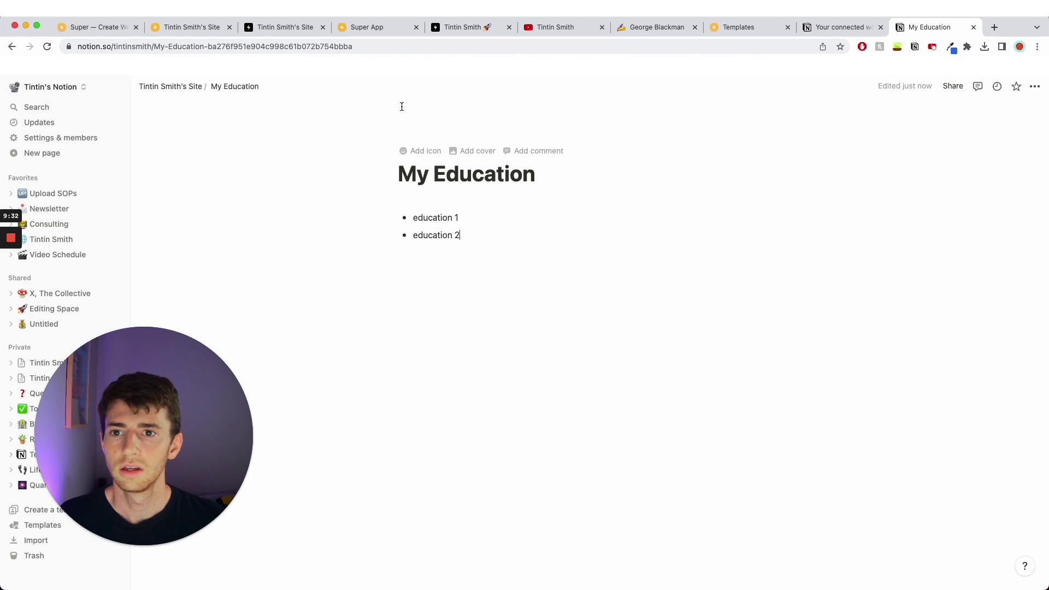
Reload the Super site dashboard to pick up the new subpage
{"action": "left_click", "coordinate": [282, 33]}
{"action": "left_click", "coordinate": [222, 31]}
{"action": "key", "text": "super+r"}
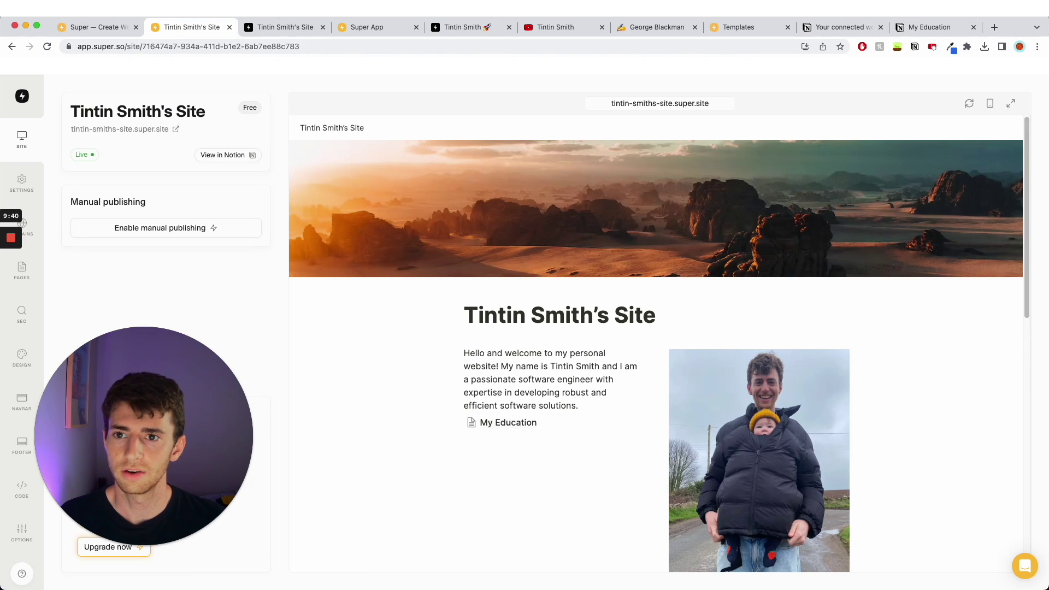
{"action": "left_click", "coordinate": [634, 103]}
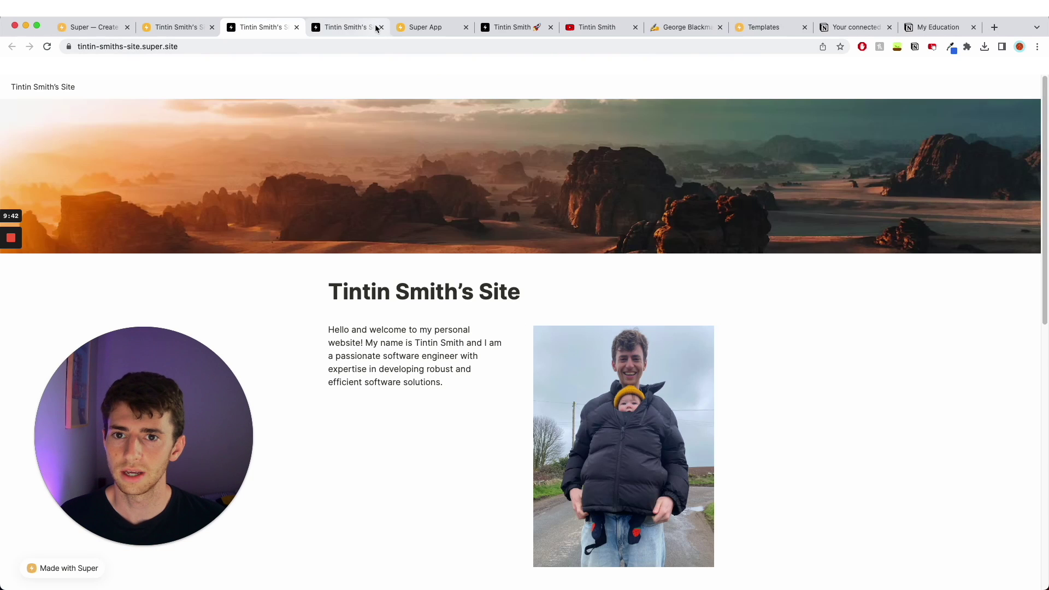
{"action": "scroll", "coordinate": [448, 344], "scroll_direction": "down", "scroll_amount": 3}
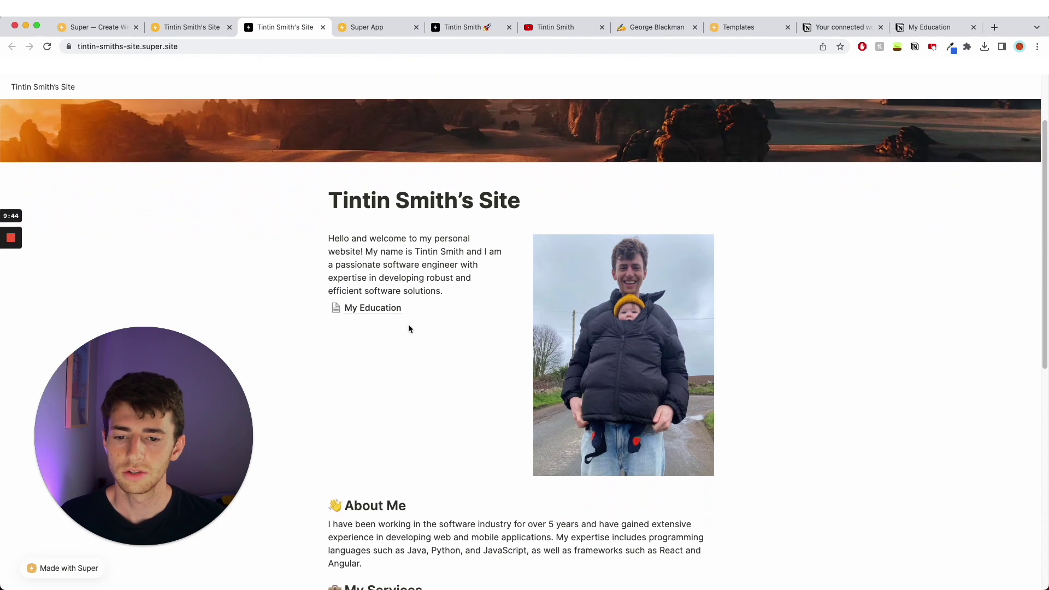
{"action": "left_click", "coordinate": [418, 334]}
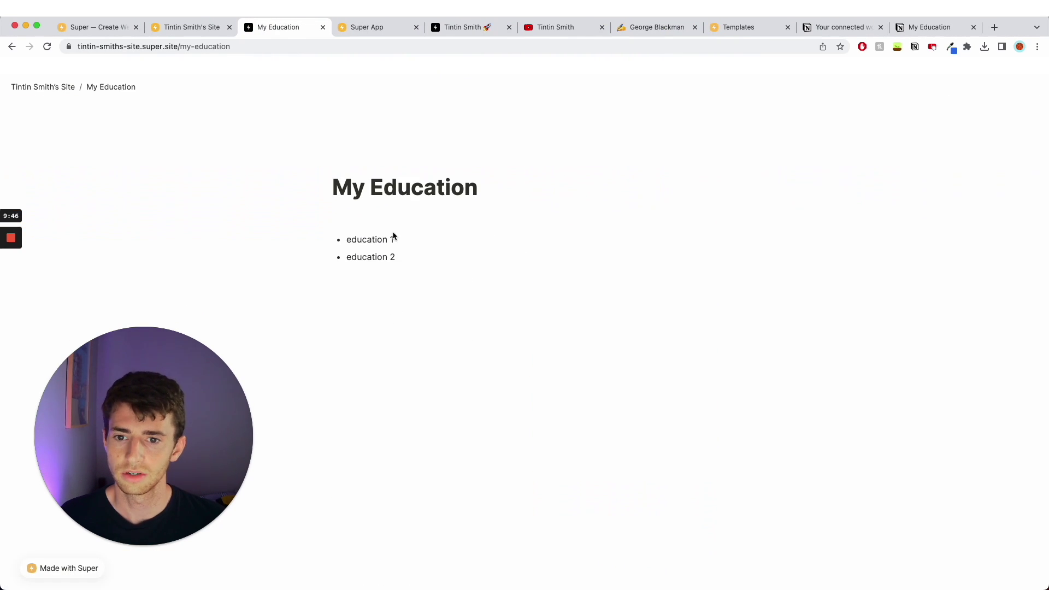
{"action": "left_click_drag", "start_coordinate": [402, 259], "coordinate": [344, 236]}
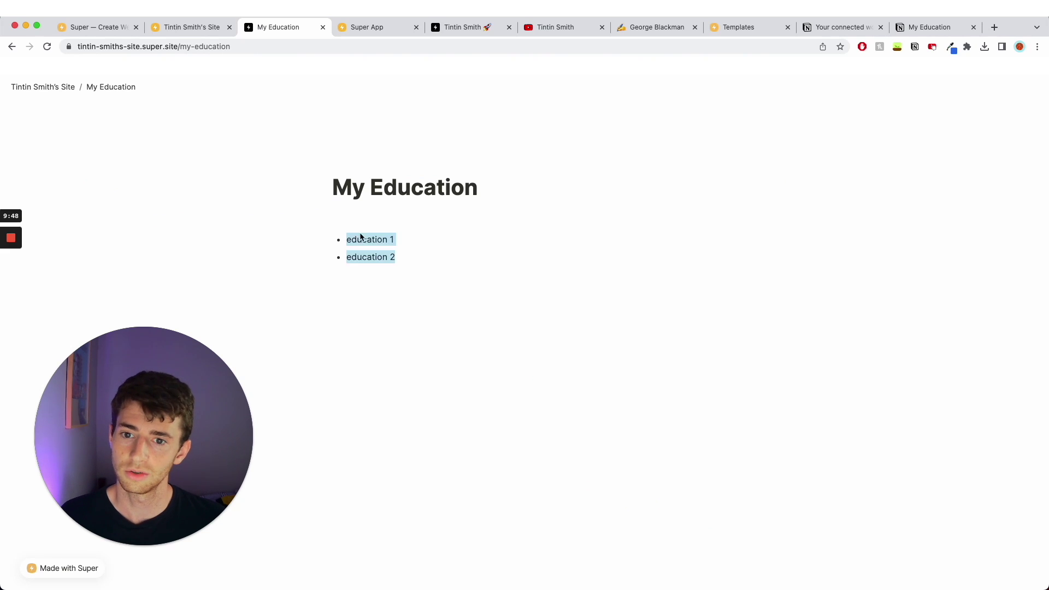
{"action": "left_click", "coordinate": [364, 175]}
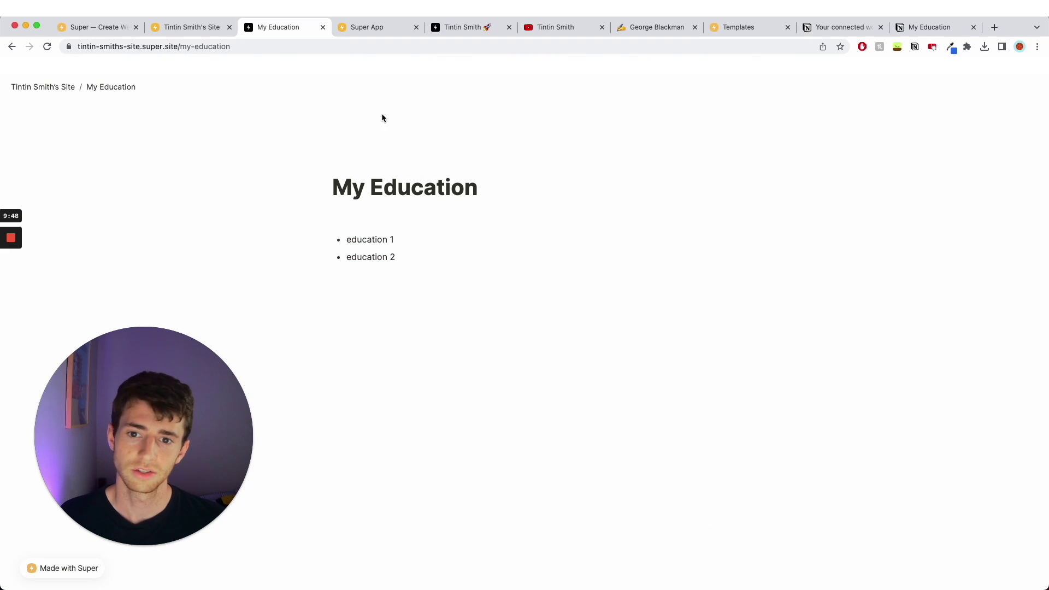
{"action": "left_click", "coordinate": [323, 27]}
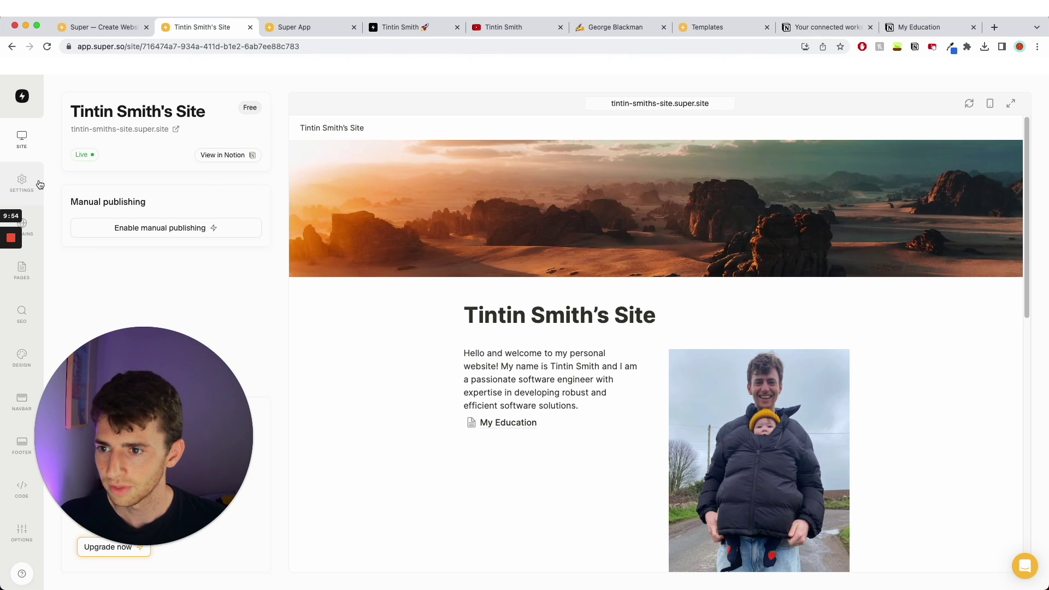
Step through the Settings, Domains and Pages sections of the sidebar, ending on Design
{"action": "left_click", "coordinate": [21, 183]}
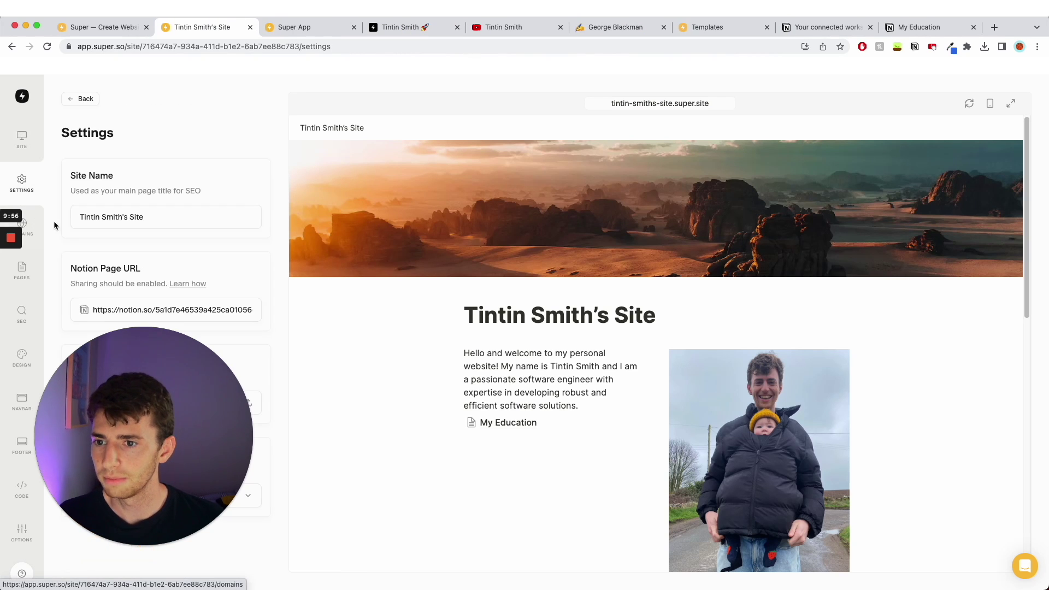
{"action": "left_click_drag", "start_coordinate": [188, 418], "coordinate": [516, 329]}
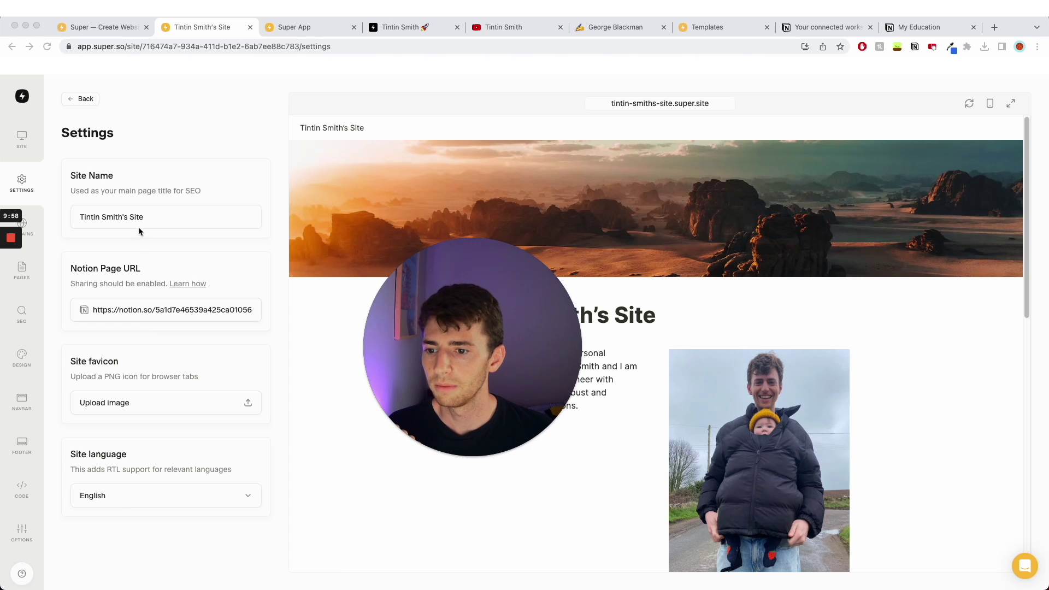
{"action": "left_click", "coordinate": [197, 402]}
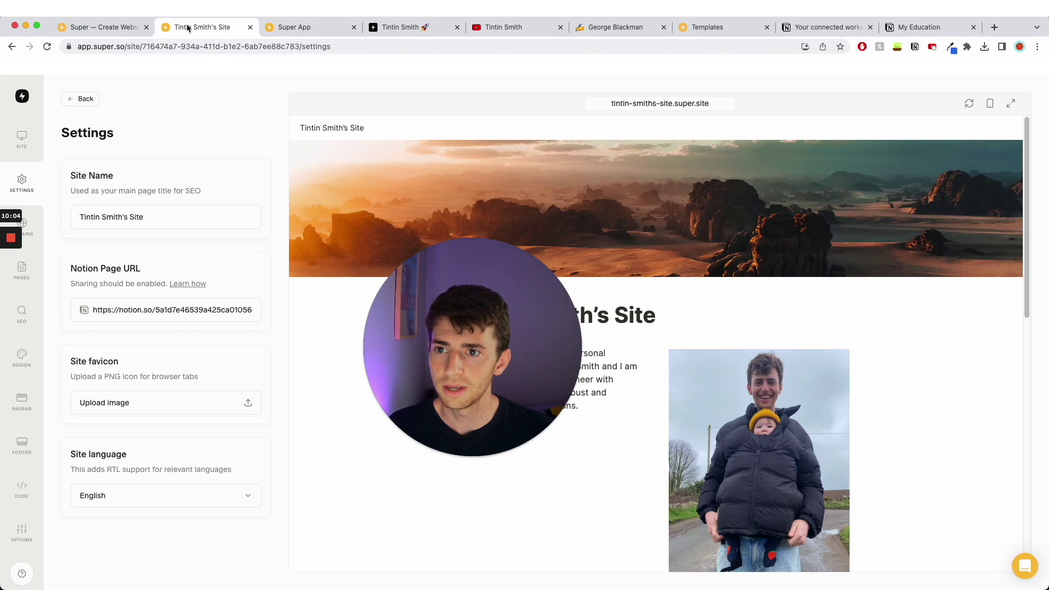
{"action": "left_click", "coordinate": [34, 240]}
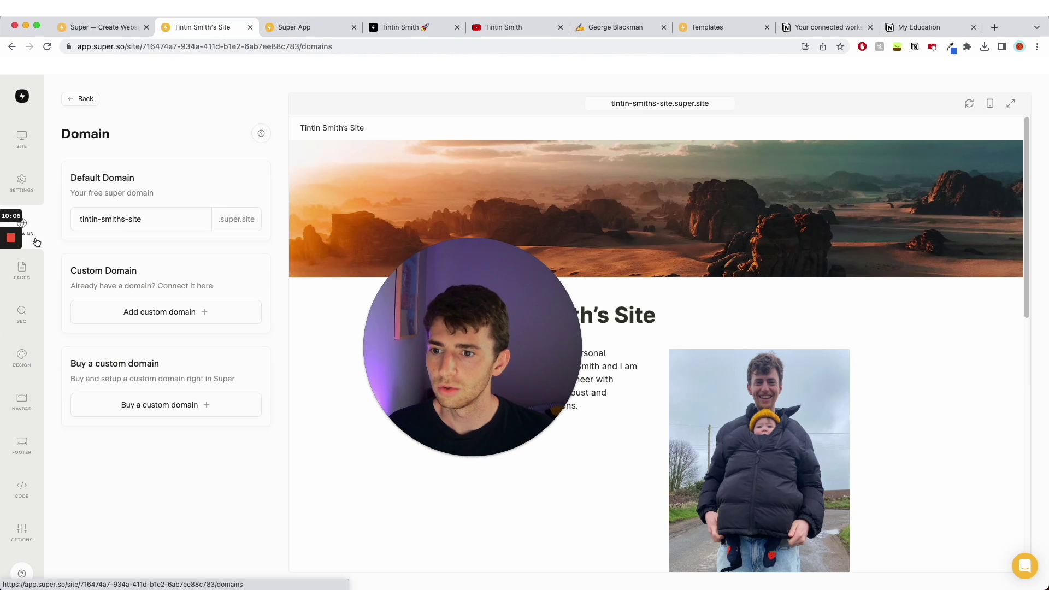
{"action": "left_click", "coordinate": [24, 282]}
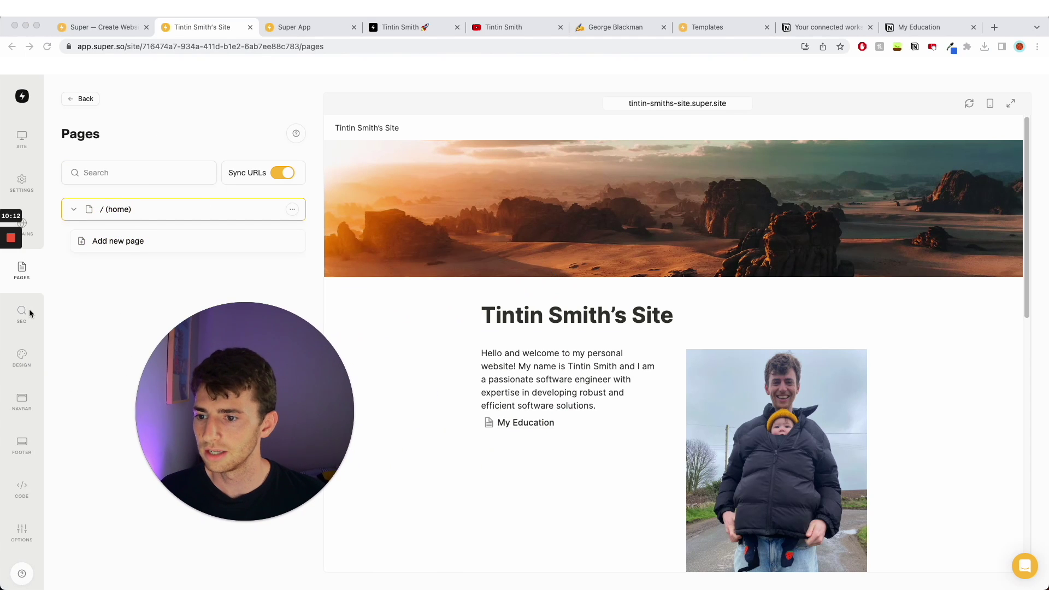
{"action": "left_click", "coordinate": [21, 358]}
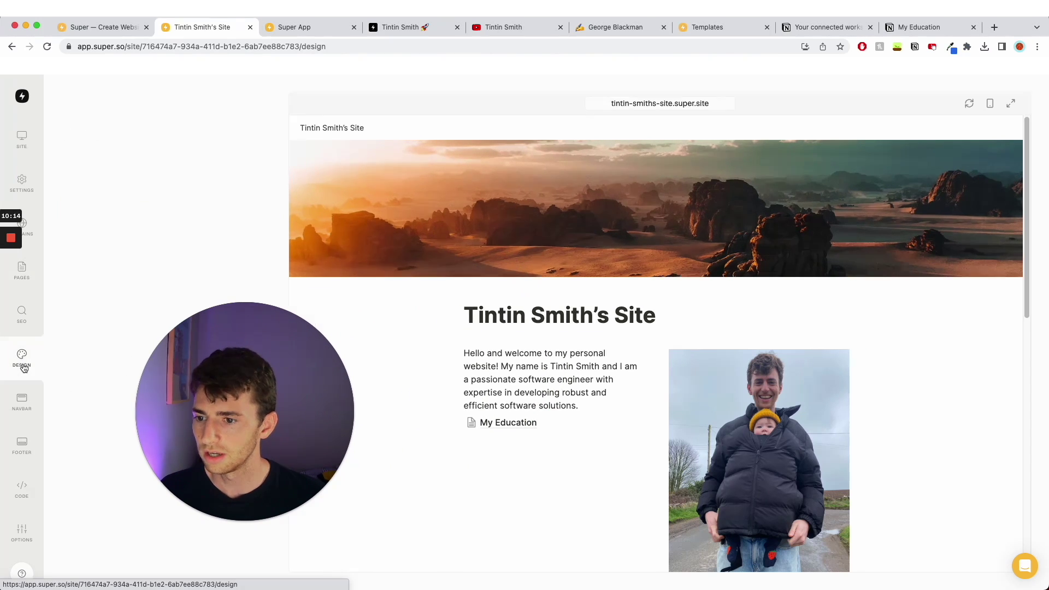
Set the navbar type to Simple and enlarge its title logo to 25px
{"action": "left_click", "coordinate": [27, 403]}
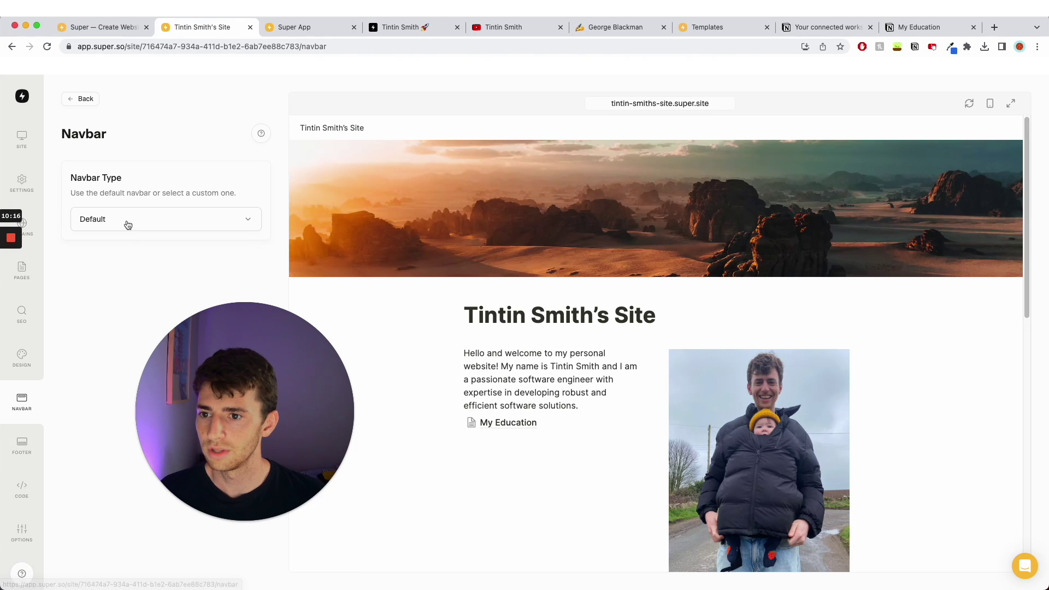
{"action": "left_click", "coordinate": [127, 221]}
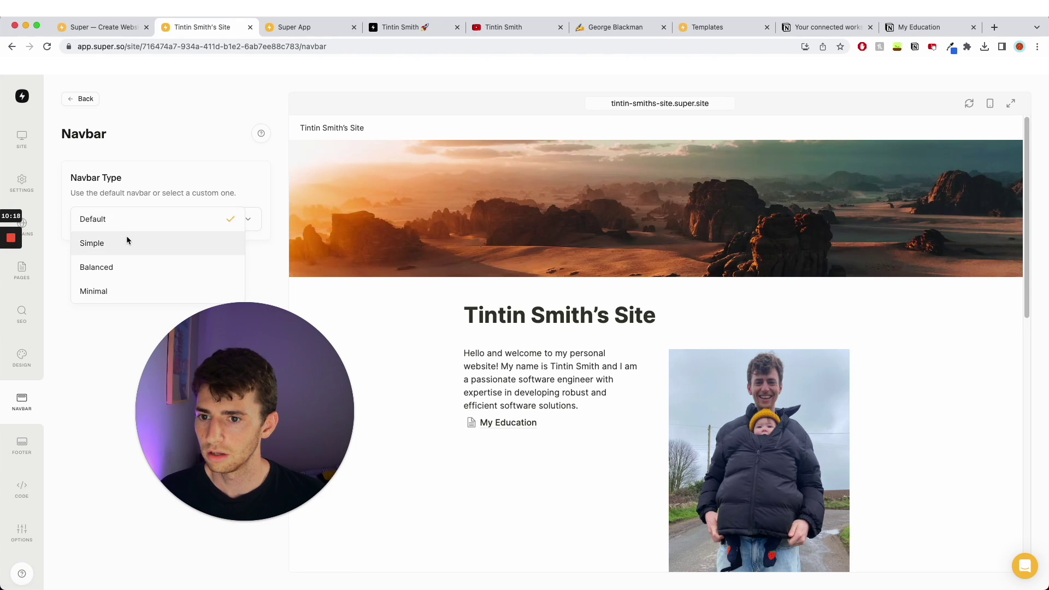
{"action": "left_click", "coordinate": [127, 241]}
{"action": "scroll", "coordinate": [111, 404], "scroll_direction": "down", "scroll_amount": 3}
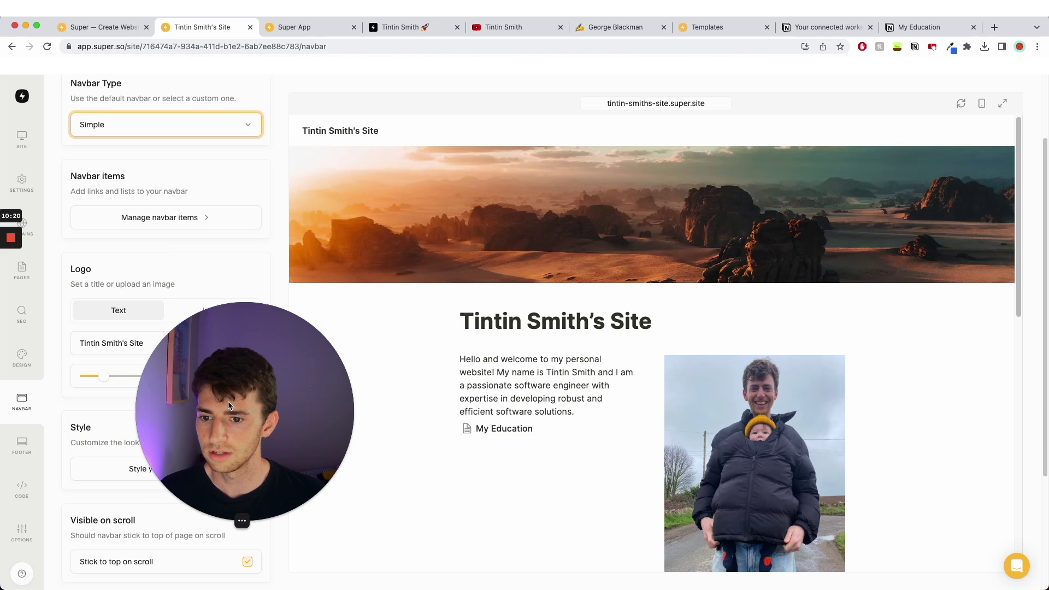
{"action": "left_click_drag", "start_coordinate": [229, 405], "coordinate": [346, 373]}
{"action": "left_click", "coordinate": [336, 134]}
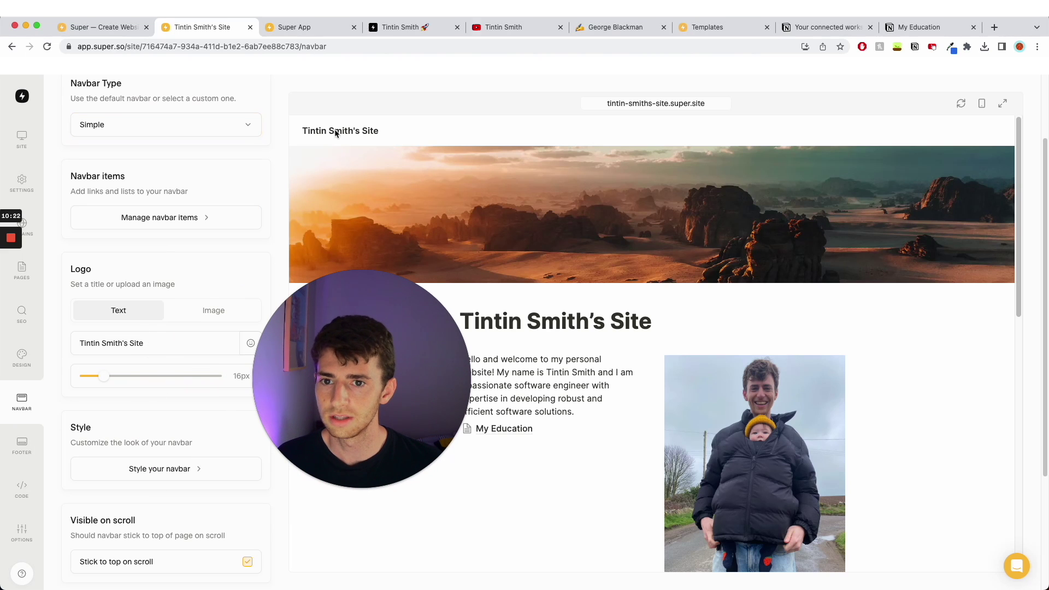
{"action": "triple_click", "coordinate": [130, 344]}
{"action": "left_click", "coordinate": [155, 343]}
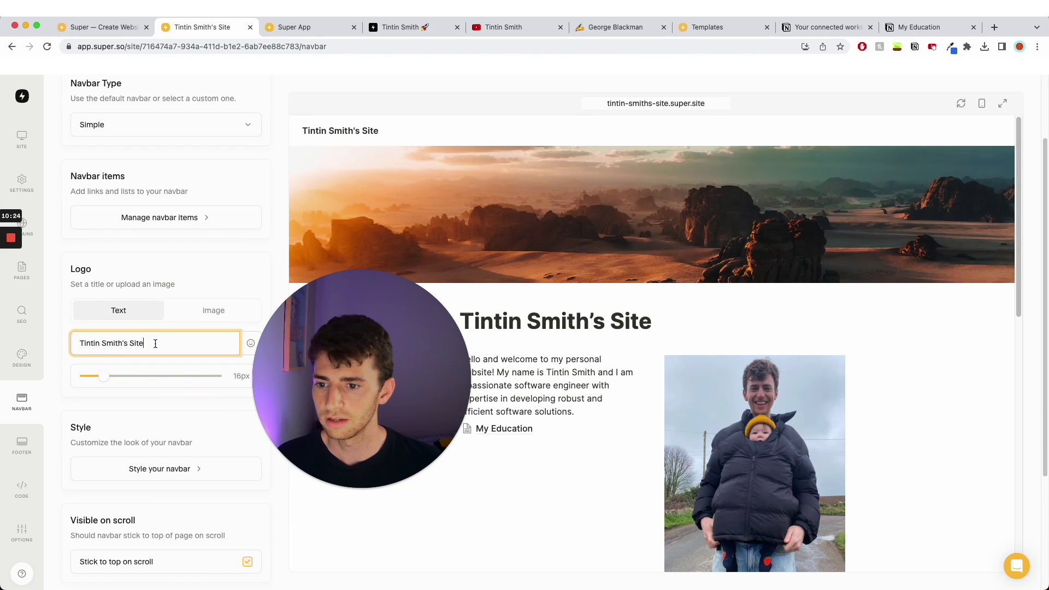
{"action": "left_click_drag", "start_coordinate": [104, 377], "coordinate": [125, 377]}
Show the Footer settings, currently set to footer type None
{"action": "scroll", "coordinate": [165, 419], "scroll_direction": "down", "scroll_amount": 3}
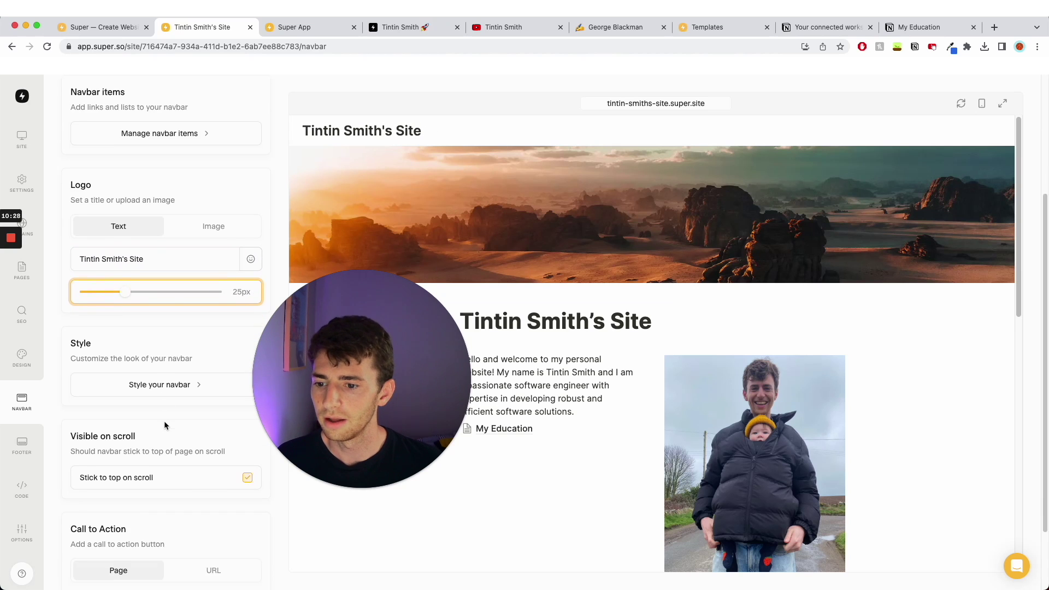
{"action": "left_click", "coordinate": [22, 445]}
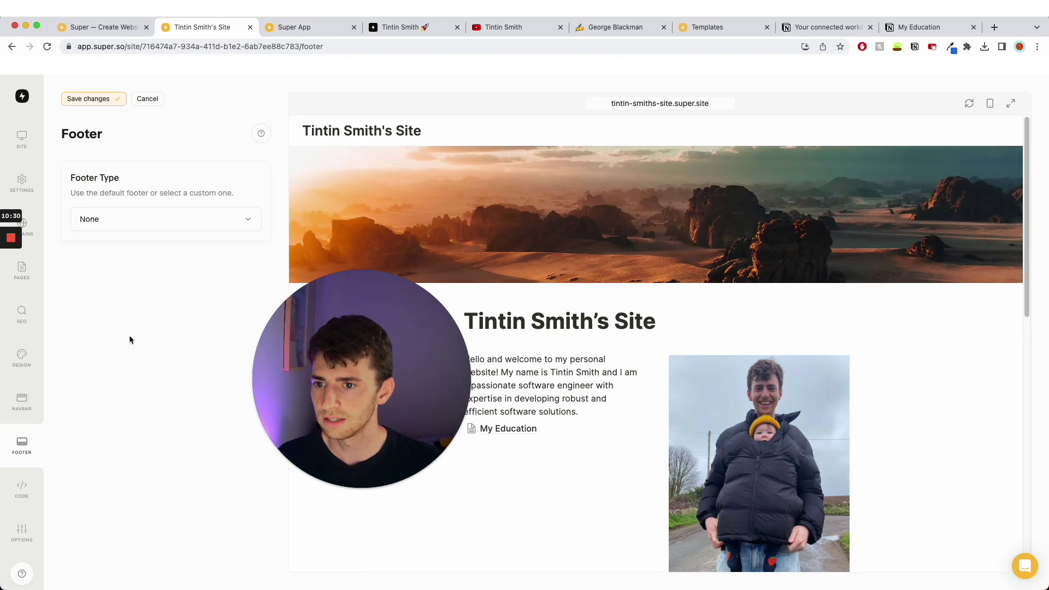
{"action": "left_click_drag", "start_coordinate": [336, 367], "coordinate": [159, 428]}
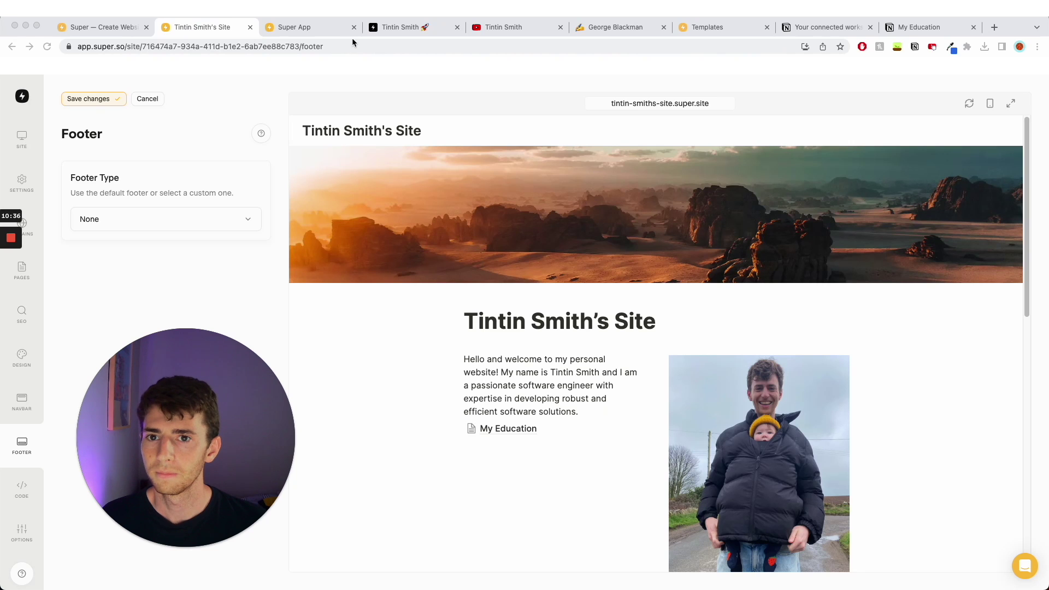
Flip through the personal website, YouTube Consulting and Writer example sites, then show Super's homepage
{"action": "left_click", "coordinate": [385, 32]}
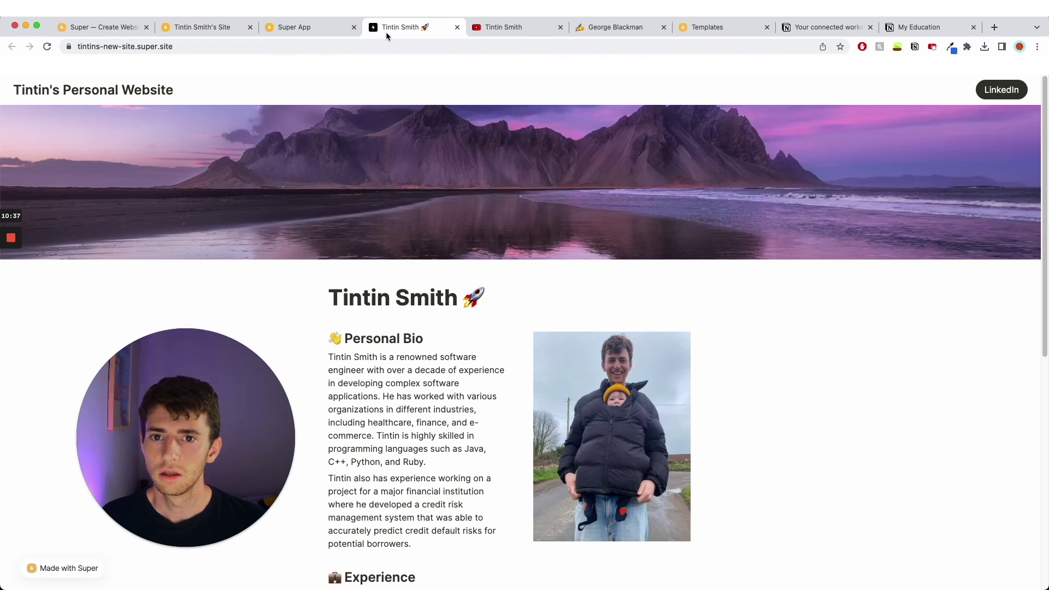
{"action": "left_click", "coordinate": [499, 28]}
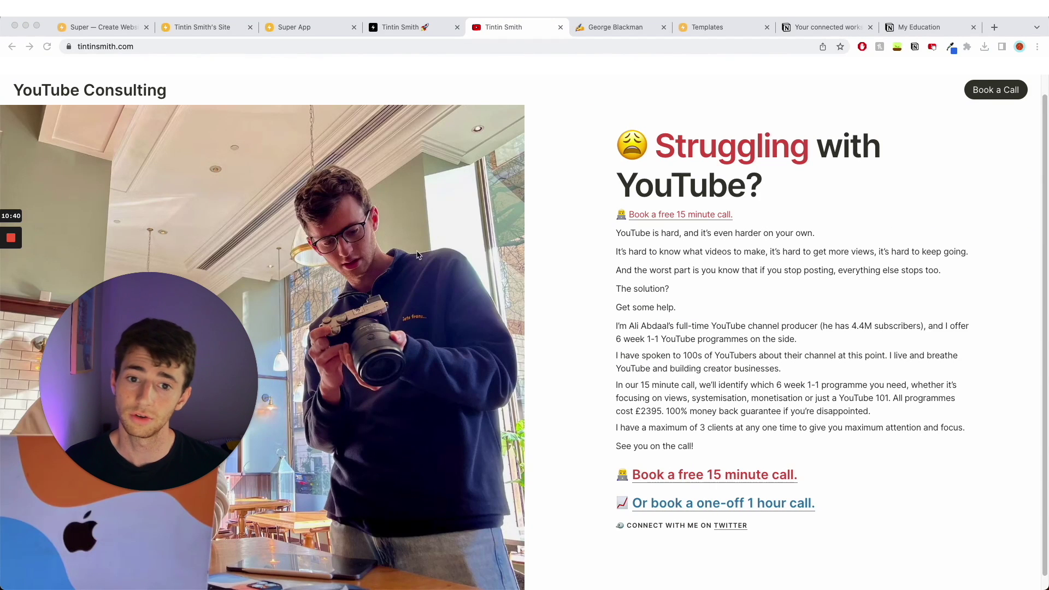
{"action": "left_click", "coordinate": [798, 304]}
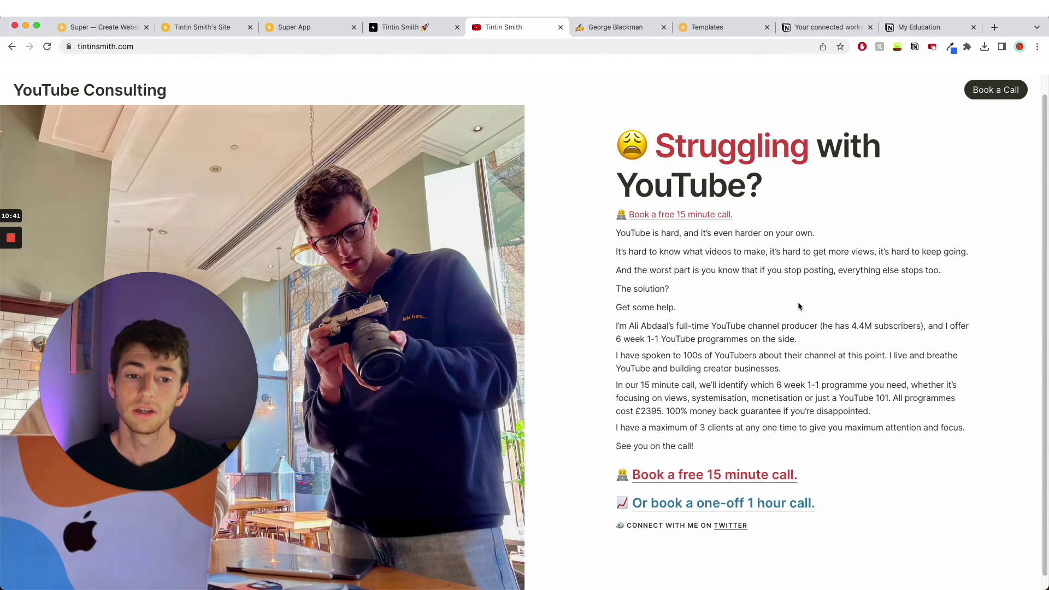
{"action": "left_click", "coordinate": [600, 28]}
{"action": "left_click_drag", "start_coordinate": [219, 328], "coordinate": [440, 263]}
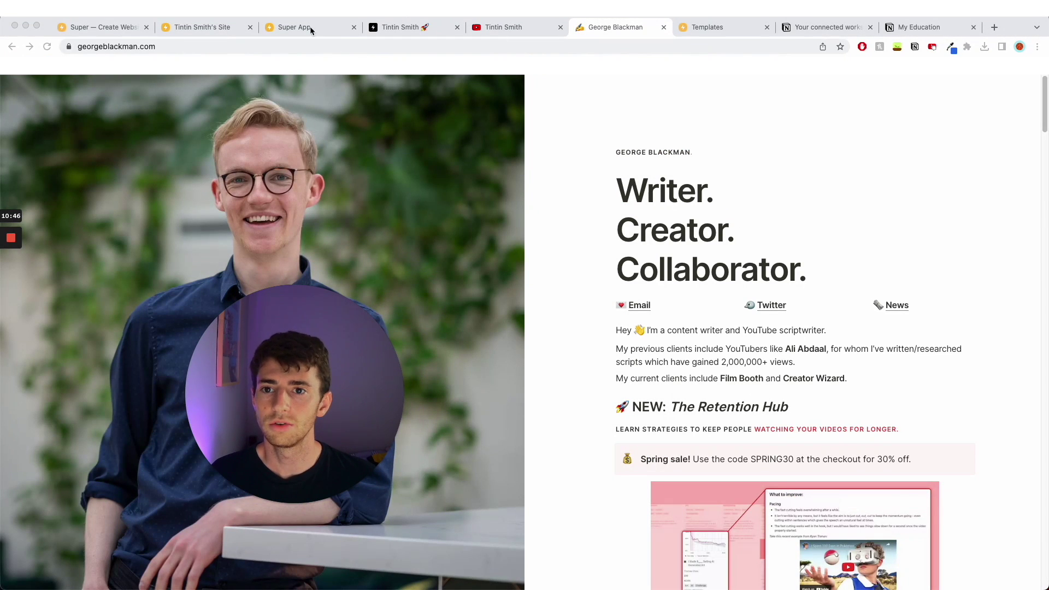
{"action": "left_click", "coordinate": [119, 26]}
{"action": "left_click_drag", "start_coordinate": [293, 330], "coordinate": [140, 283]}
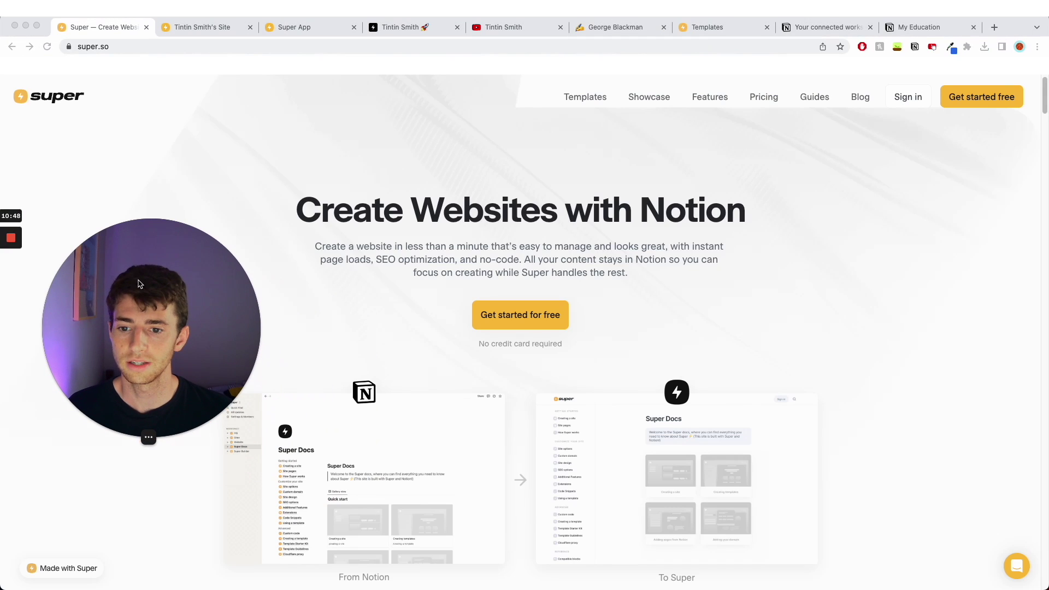
Filter Super's Templates gallery to Free templates such as Botanical, Warp, Narrative and Split
{"action": "left_click", "coordinate": [554, 104]}
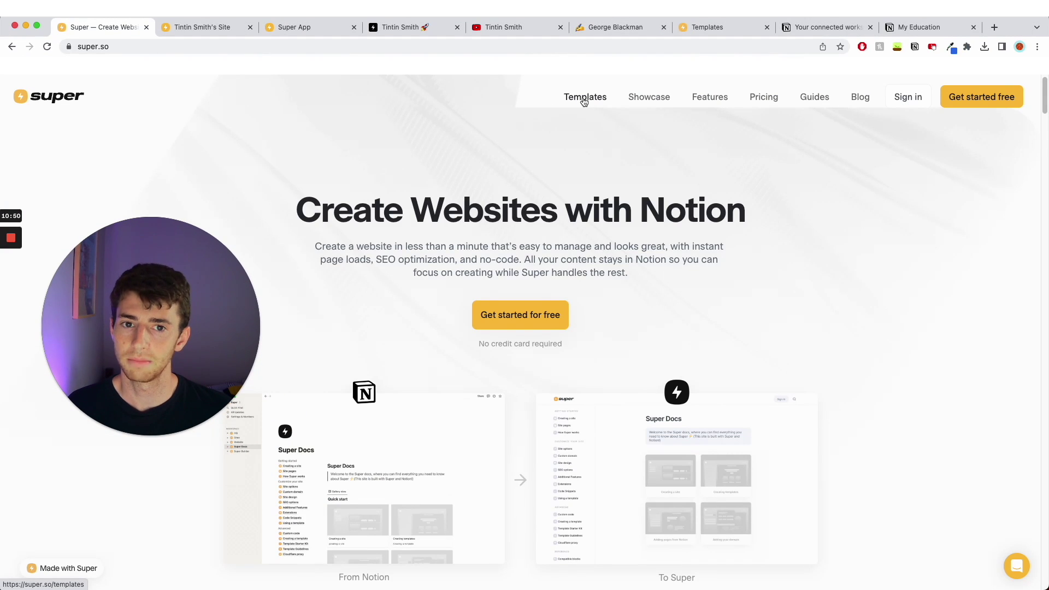
{"action": "left_click", "coordinate": [584, 103]}
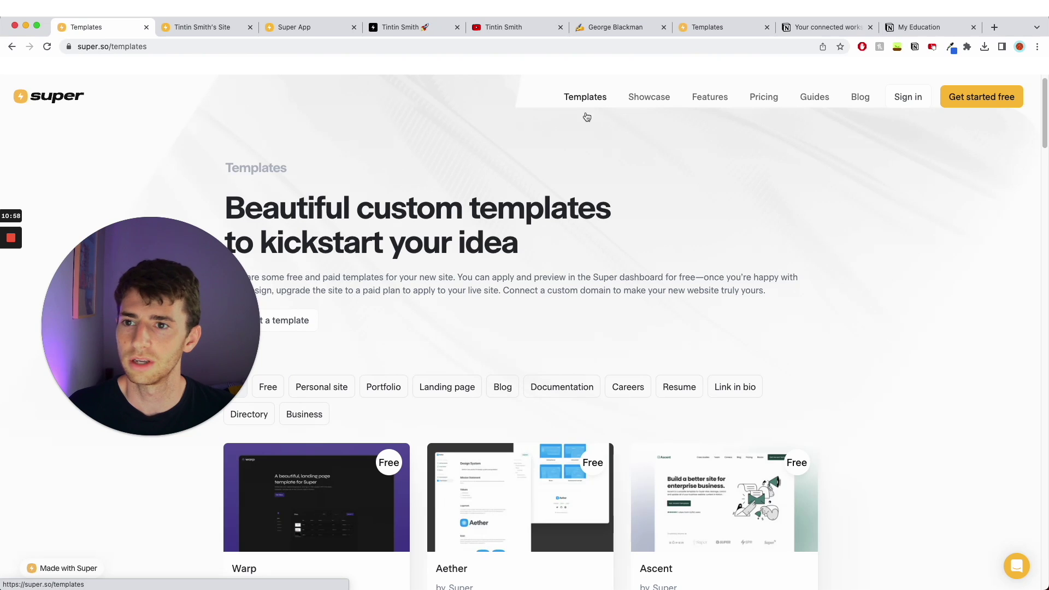
{"action": "scroll", "coordinate": [492, 200], "scroll_direction": "down", "scroll_amount": 5}
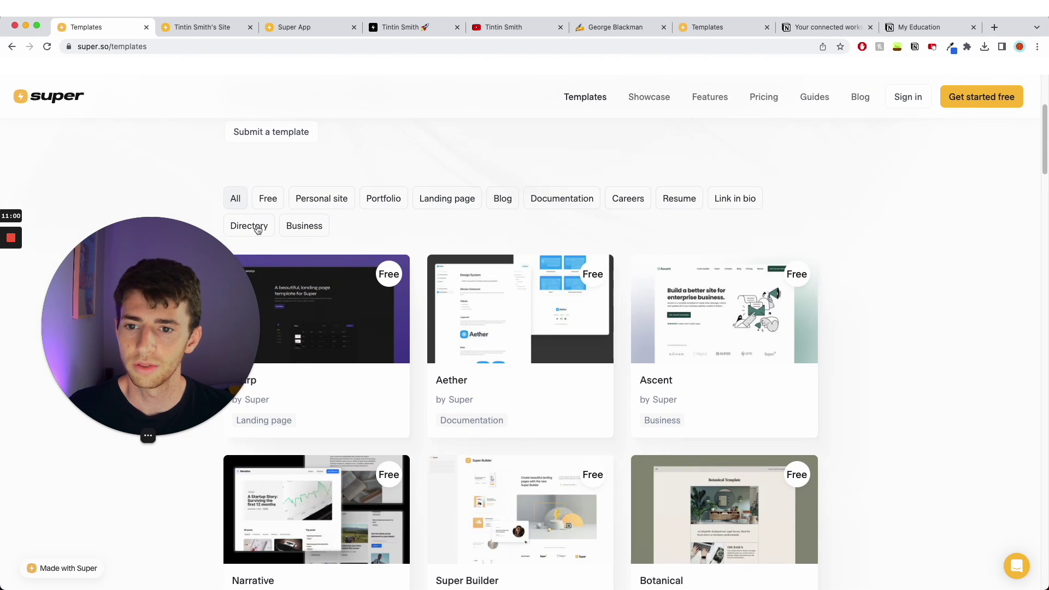
{"action": "left_click", "coordinate": [272, 203]}
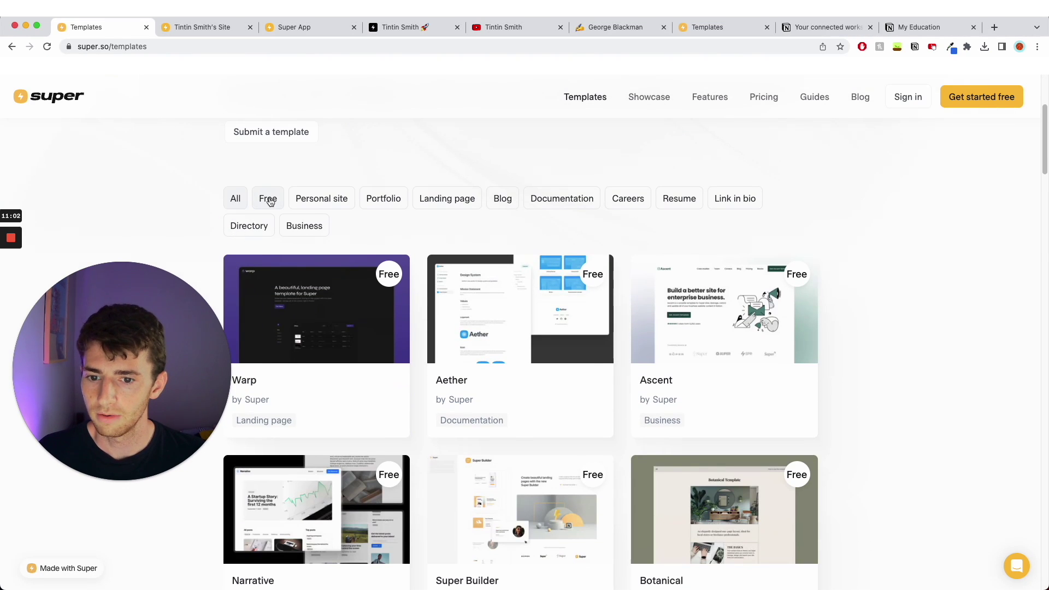
{"action": "left_click", "coordinate": [269, 201]}
{"action": "scroll", "coordinate": [689, 379], "scroll_direction": "down", "scroll_amount": 3}
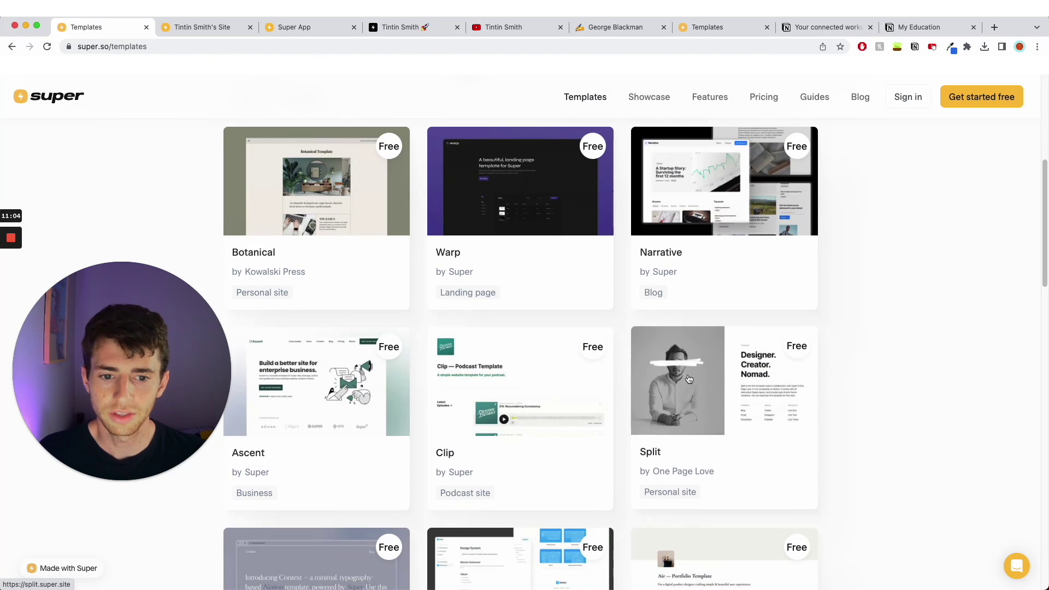
Open the Split demo at split.super.site and read its 'Designer. Creator. Nomad.' headline and description
{"action": "left_click", "coordinate": [690, 379]}
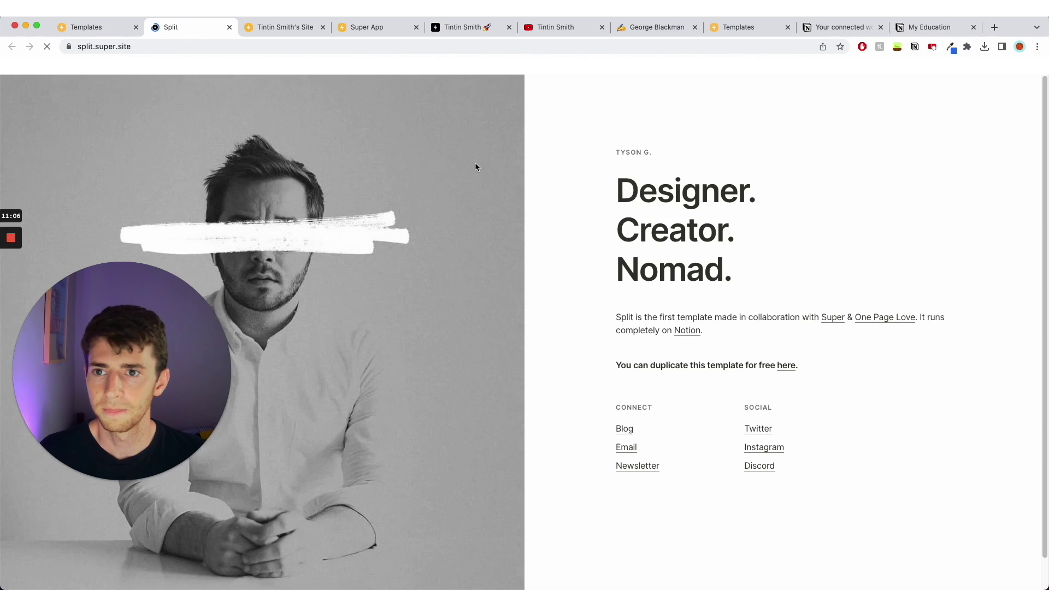
{"action": "left_click_drag", "start_coordinate": [173, 344], "coordinate": [295, 387]}
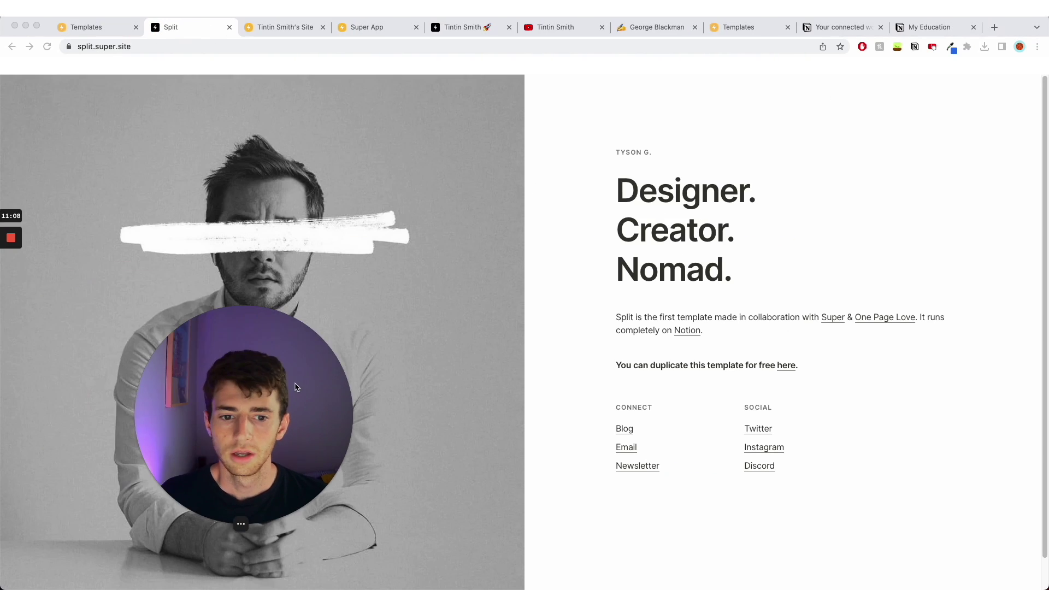
{"action": "triple_click", "coordinate": [665, 365]}
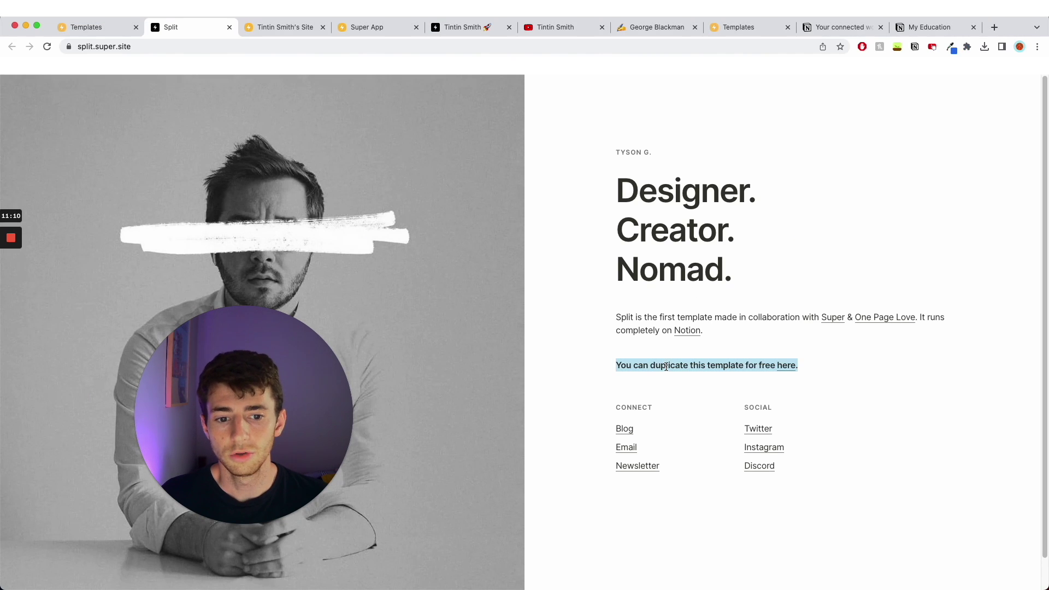
{"action": "triple_click", "coordinate": [667, 366]}
{"action": "left_click", "coordinate": [672, 241]}
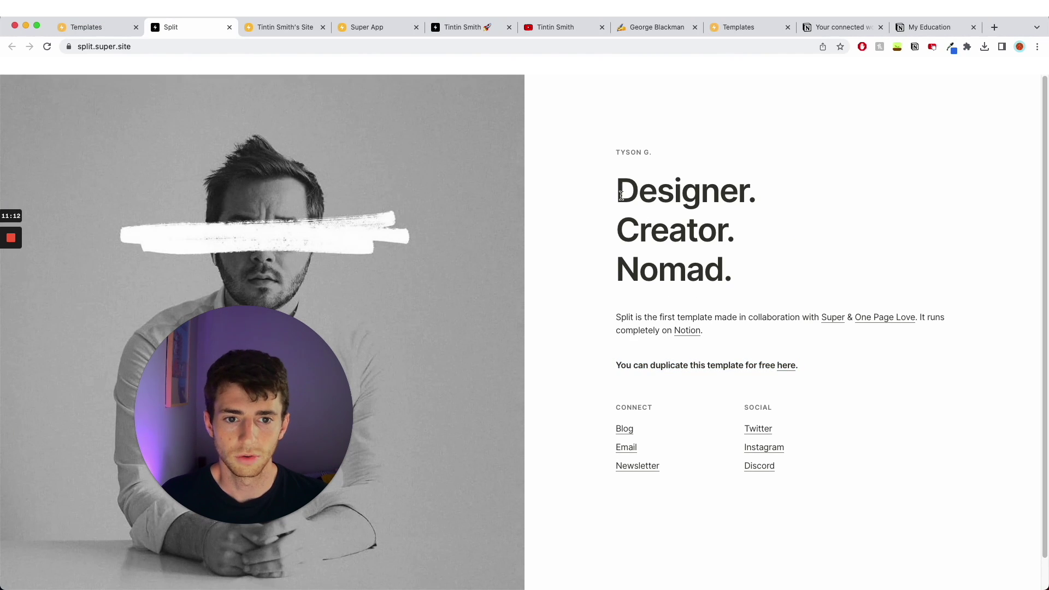
{"action": "left_click_drag", "start_coordinate": [620, 183], "coordinate": [739, 270]}
{"action": "left_click", "coordinate": [677, 211]}
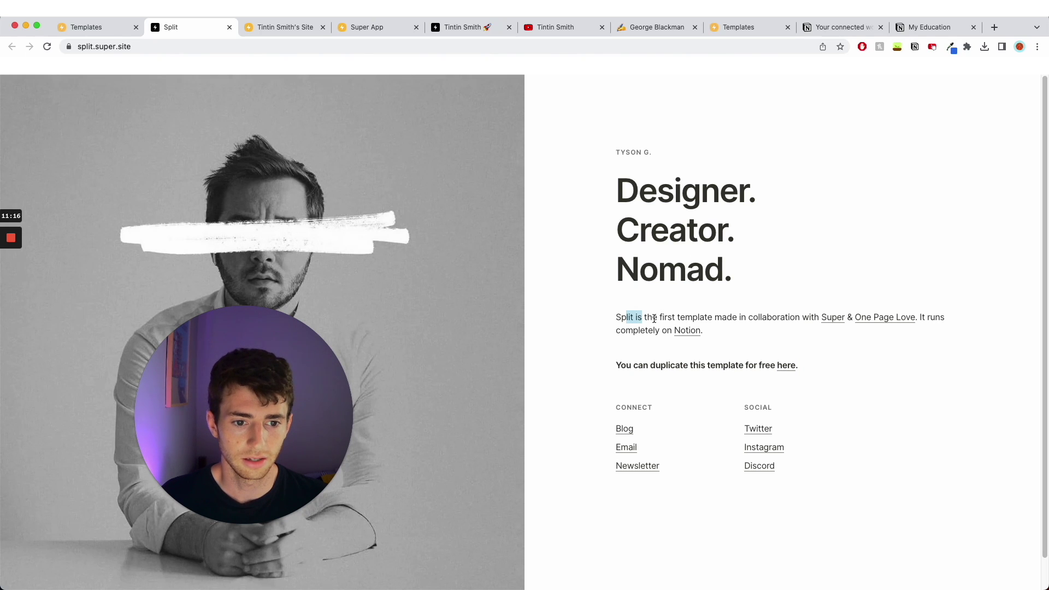
{"action": "left_click_drag", "start_coordinate": [653, 318], "coordinate": [804, 331]}
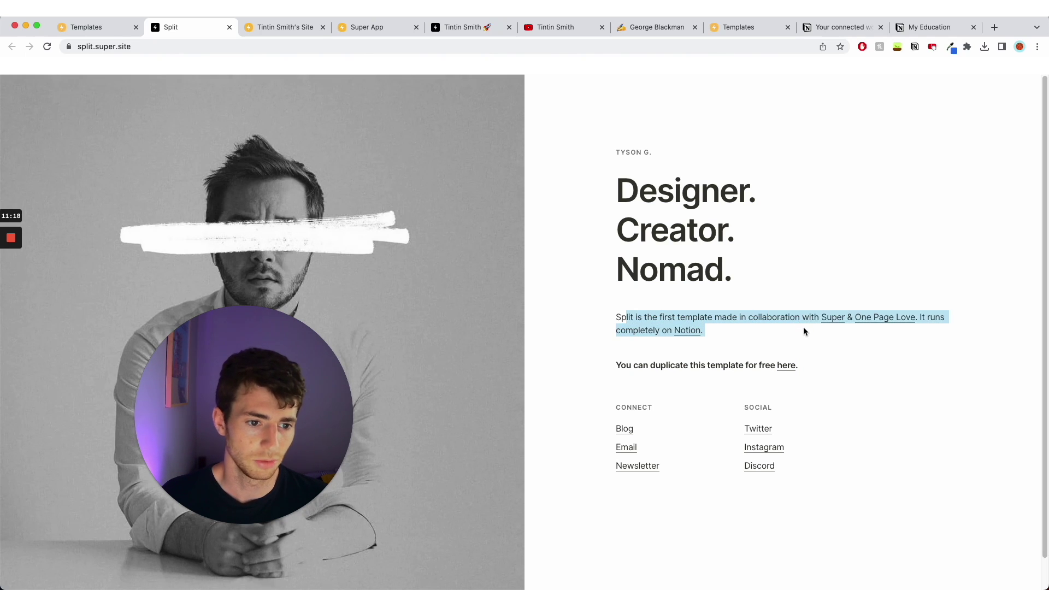
{"action": "left_click", "coordinate": [802, 327]}
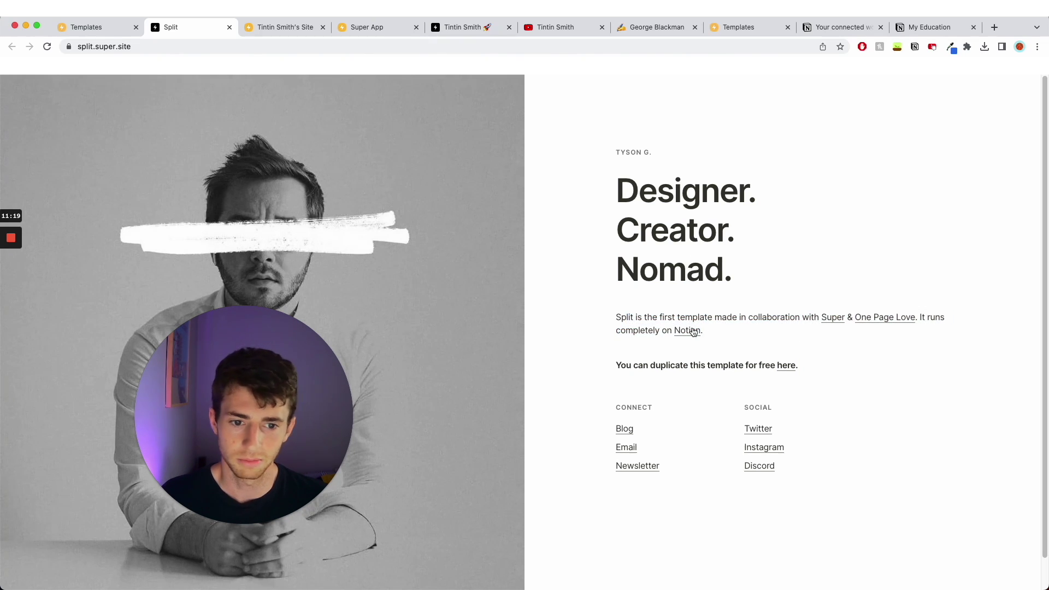
Open the Split template's how-to instructions and its public Notion copy from step 1
{"action": "left_click", "coordinate": [792, 374]}
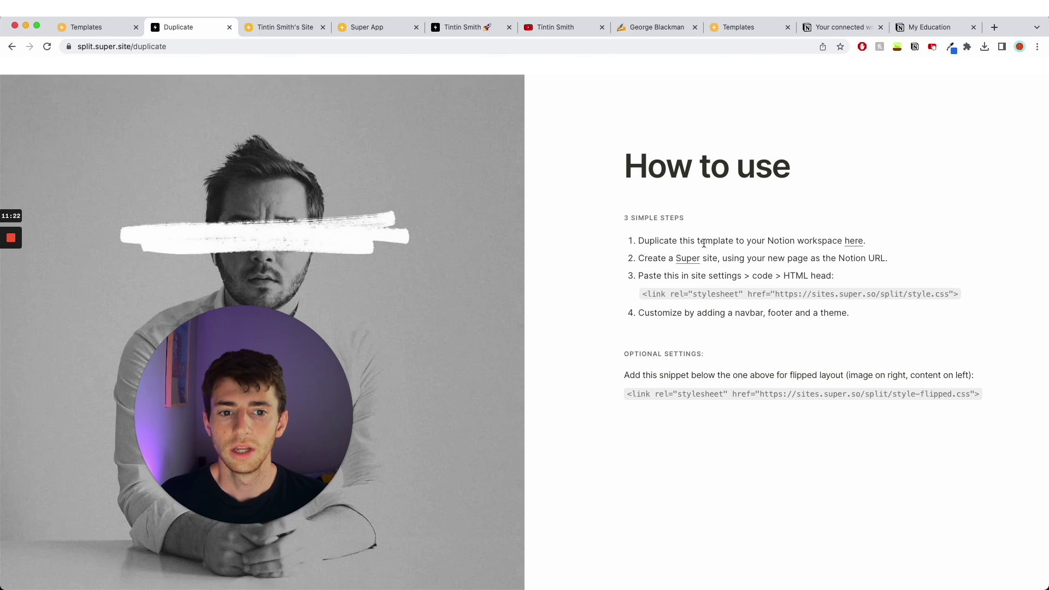
{"action": "triple_click", "coordinate": [704, 243]}
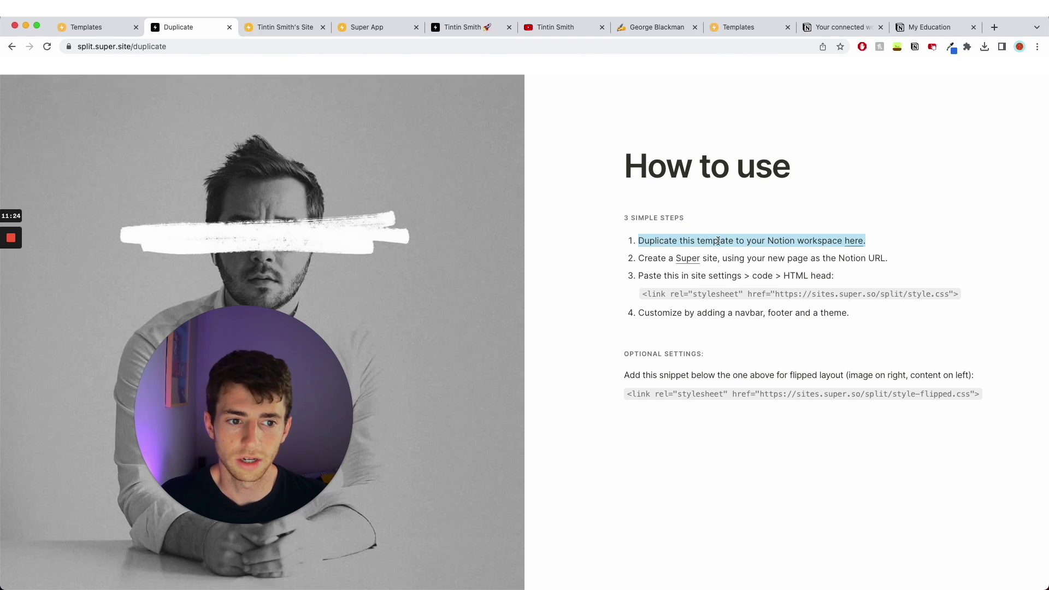
{"action": "left_click", "coordinate": [854, 241]}
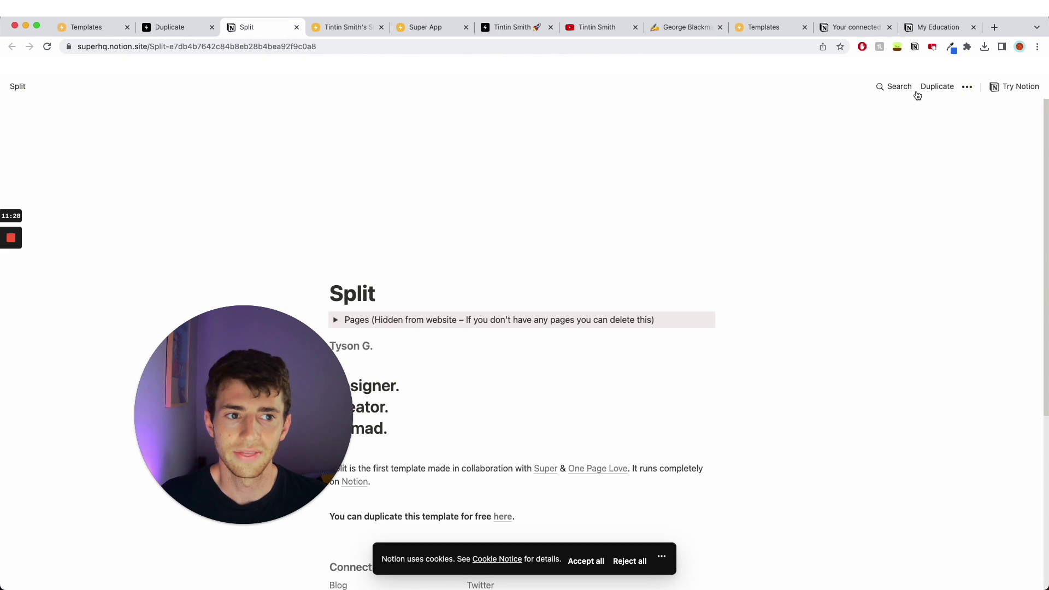
Duplicate the Split page into your Notion workspace as a private page
{"action": "left_click", "coordinate": [931, 92]}
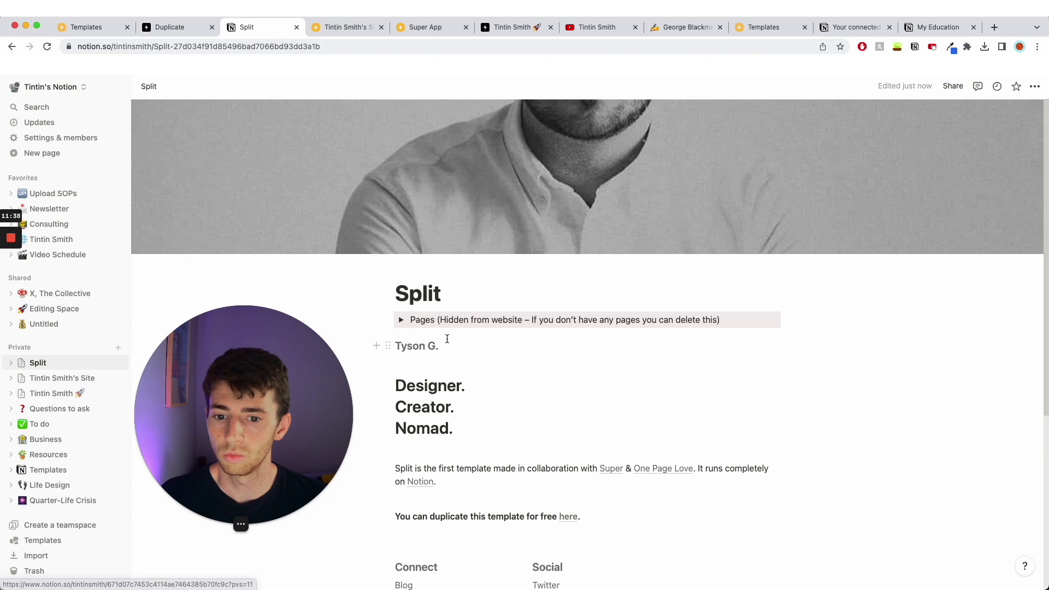
{"action": "scroll", "coordinate": [446, 339], "scroll_direction": "down", "scroll_amount": 3}
{"action": "scroll", "coordinate": [447, 339], "scroll_direction": "up", "scroll_amount": 3}
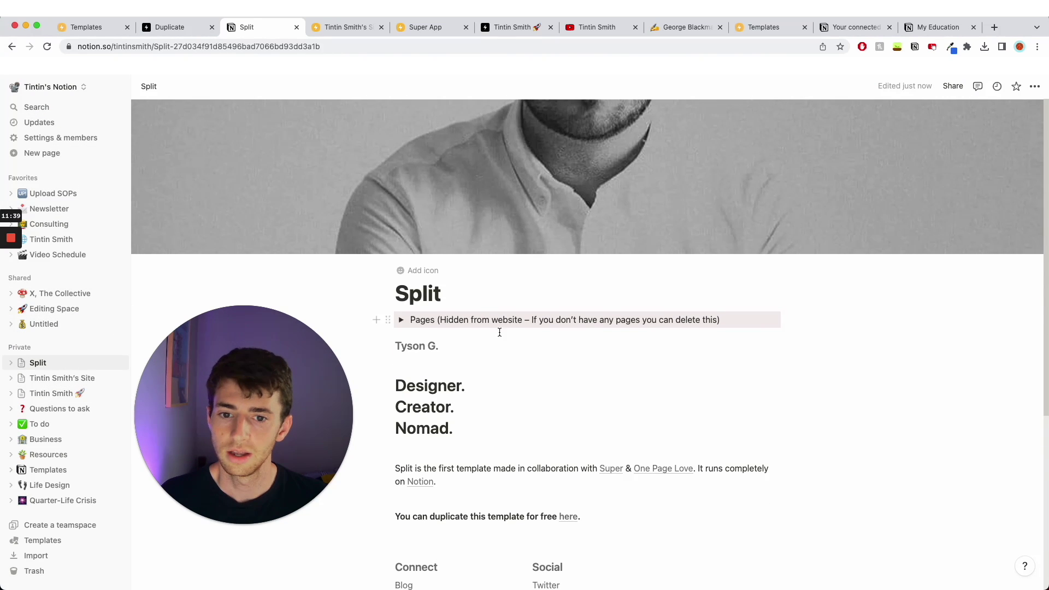
{"action": "double_click", "coordinate": [458, 292]}
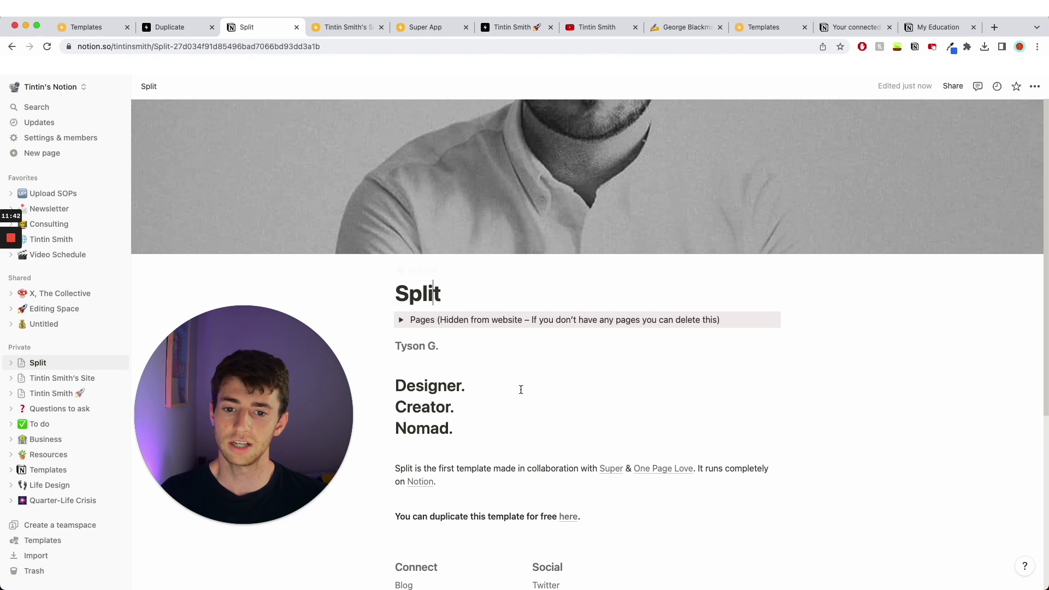
{"action": "left_click", "coordinate": [188, 31]}
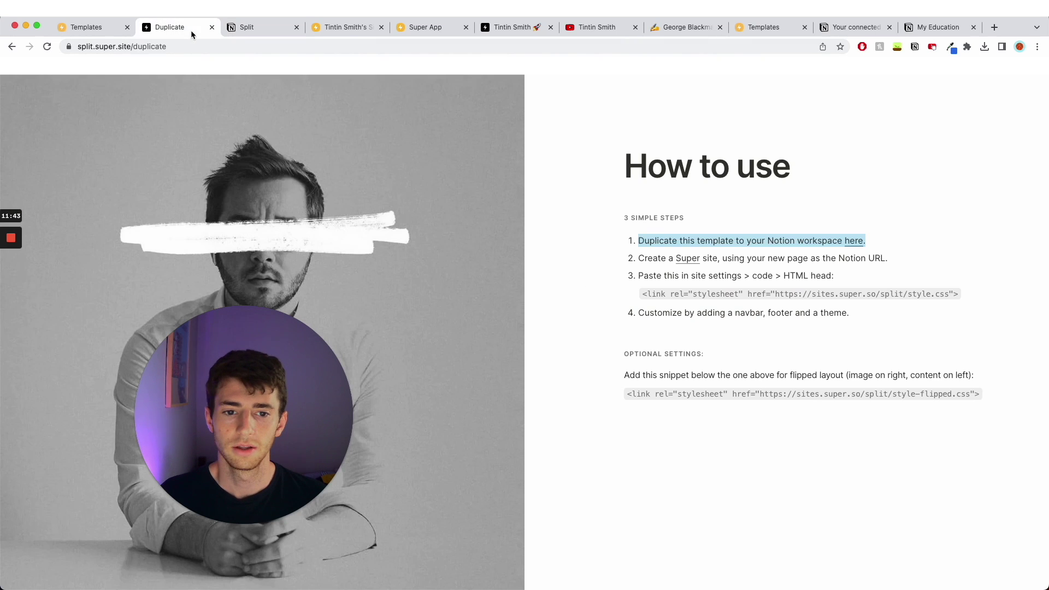
Read Split setup steps 1–3 and select the style.css <link rel="stylesheet"> snippet
{"action": "left_click", "coordinate": [733, 237]}
{"action": "triple_click", "coordinate": [732, 237]}
{"action": "left_click", "coordinate": [735, 238]}
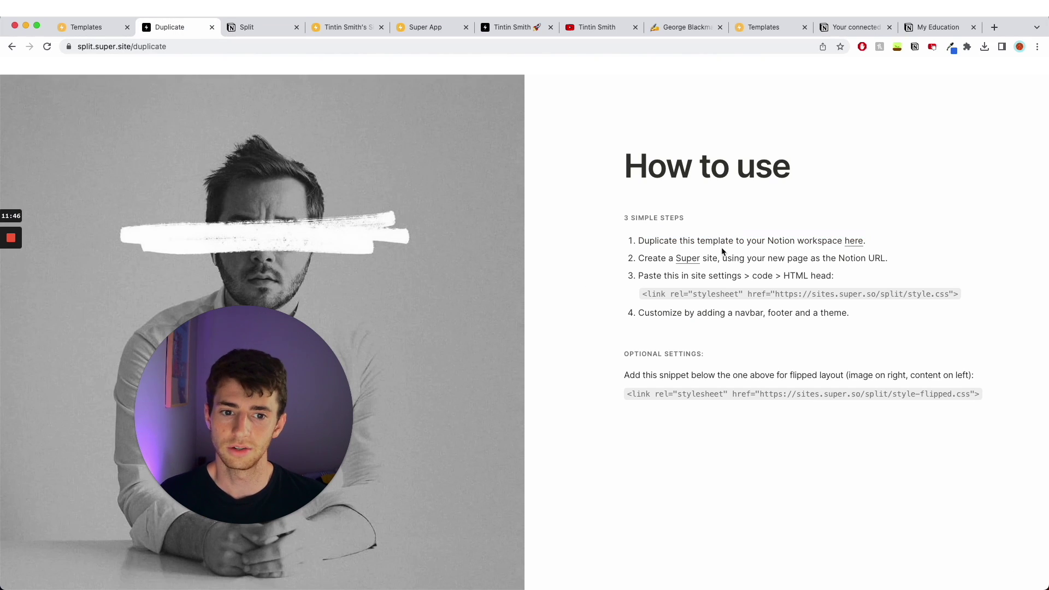
{"action": "left_click_drag", "start_coordinate": [652, 258], "coordinate": [868, 255]}
{"action": "left_click", "coordinate": [867, 255]}
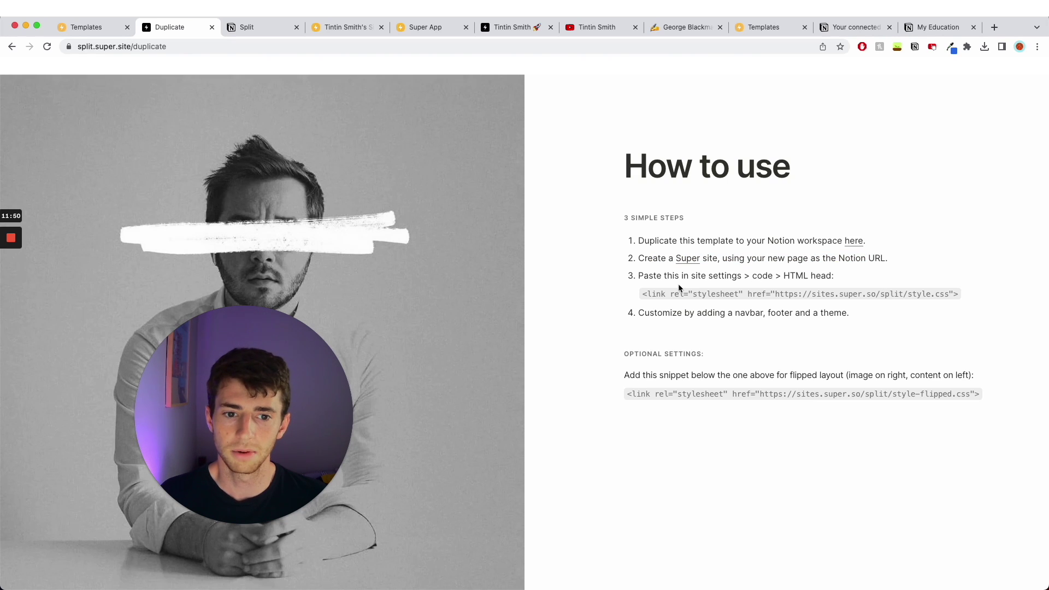
{"action": "left_click_drag", "start_coordinate": [658, 273], "coordinate": [777, 276]}
{"action": "left_click", "coordinate": [778, 276]}
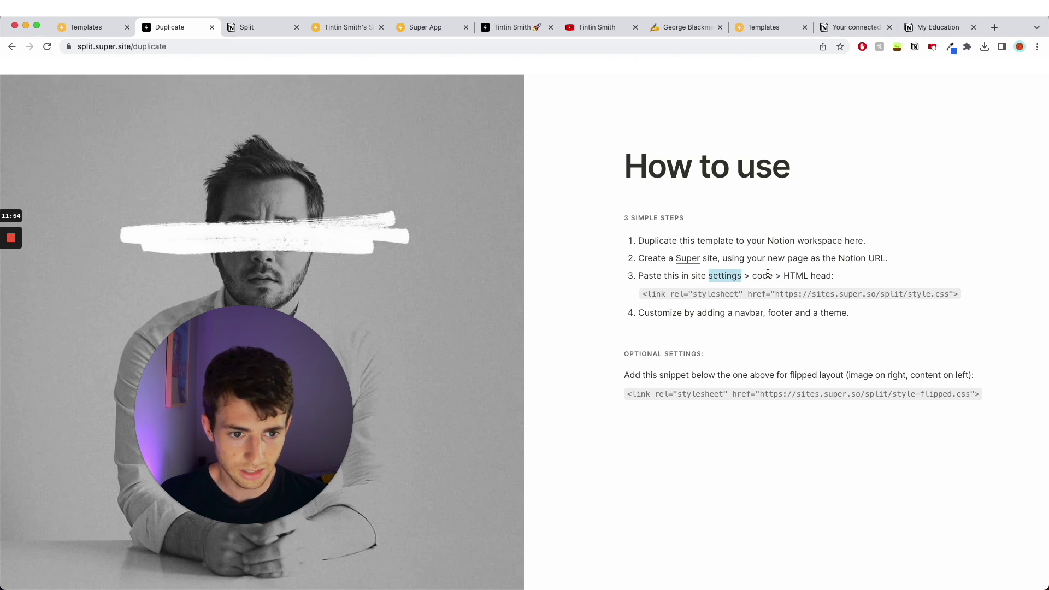
{"action": "double_click", "coordinate": [767, 275]}
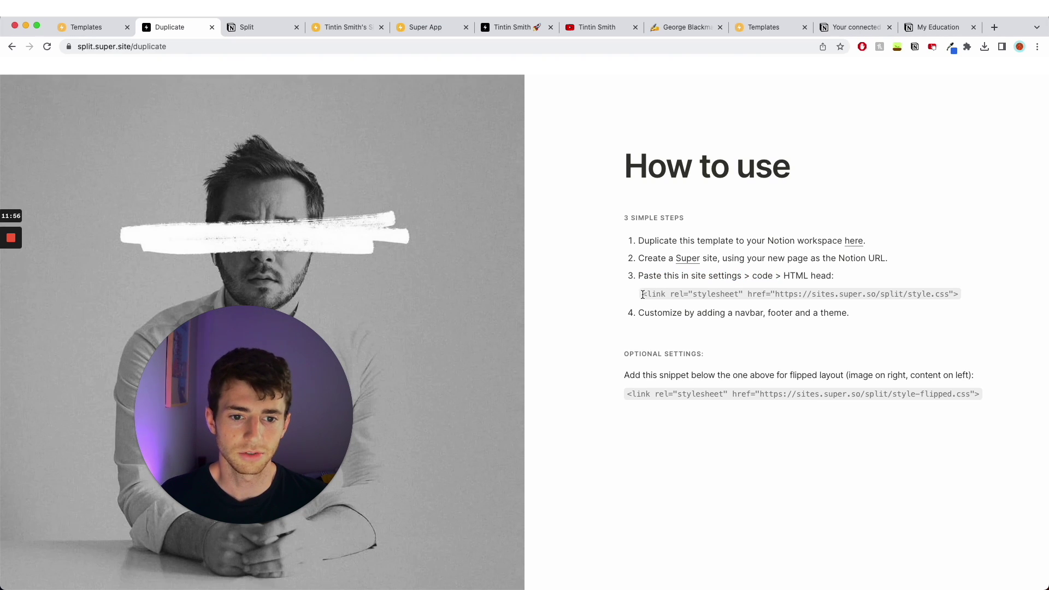
{"action": "left_click_drag", "start_coordinate": [642, 295], "coordinate": [976, 294]}
{"action": "key", "text": "super+c"}
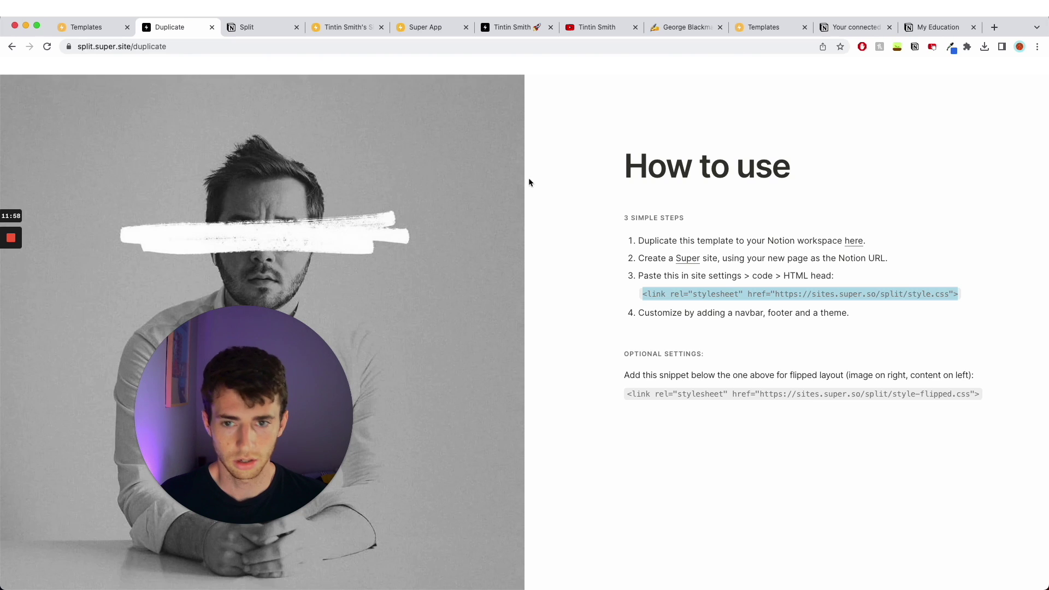
Paste the Split style.css link into the site's Head code and check the split-layout preview
{"action": "left_click", "coordinate": [330, 28]}
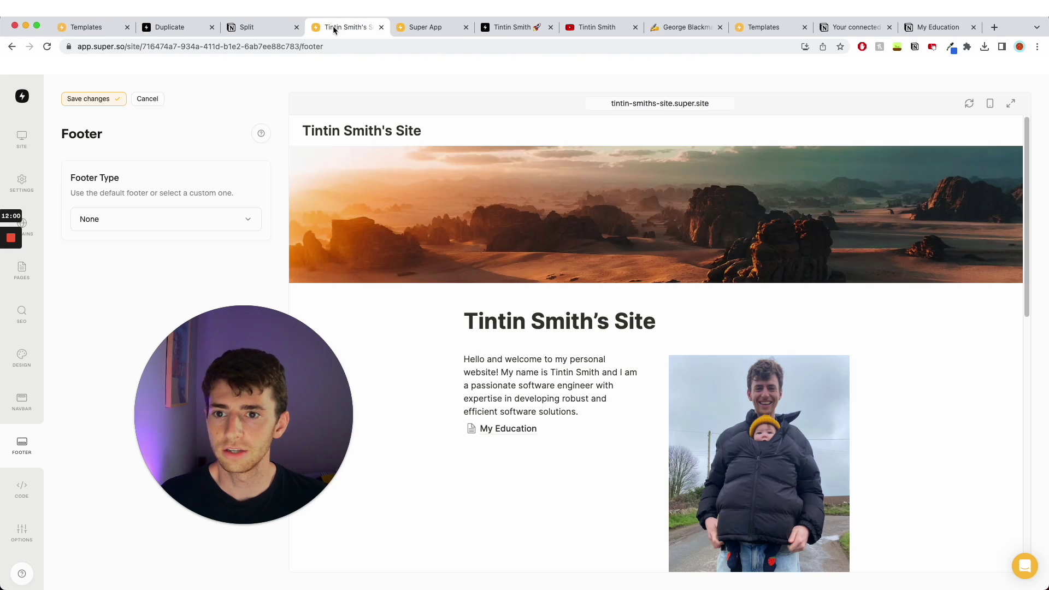
{"action": "left_click", "coordinate": [21, 489]}
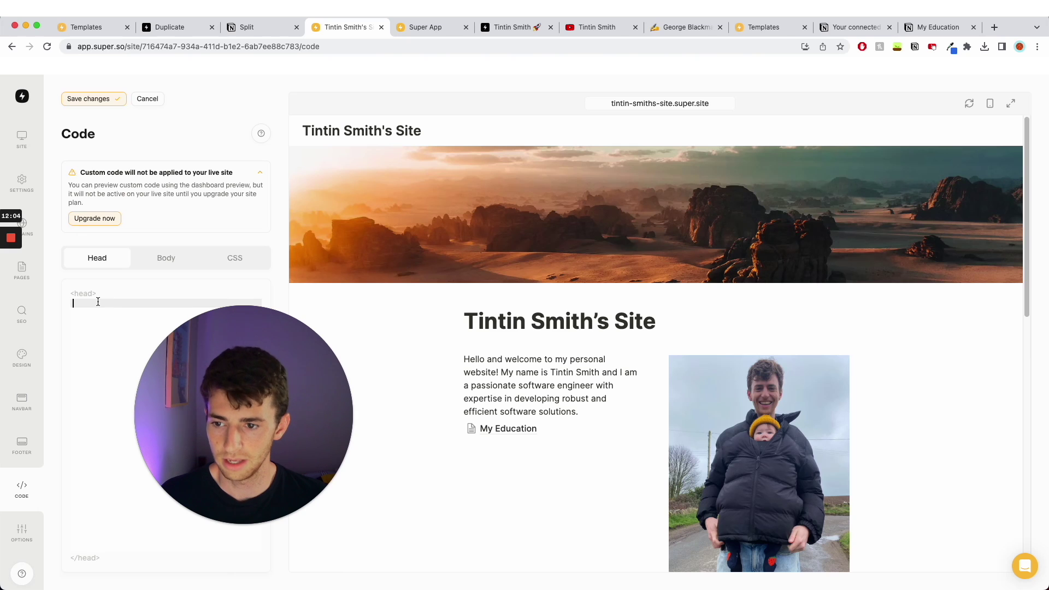
{"action": "key", "text": "super+v"}
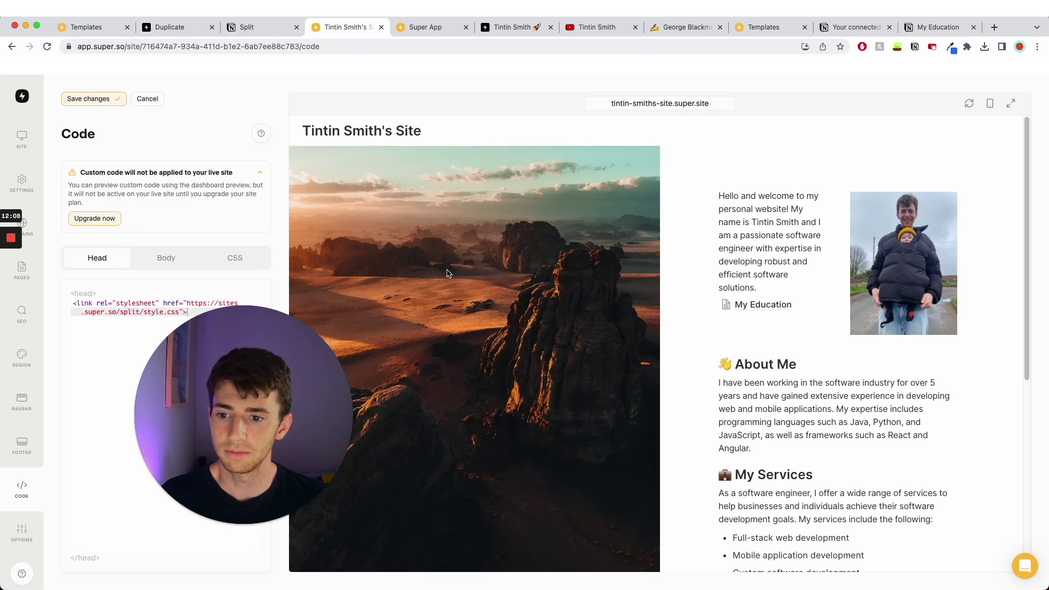
{"action": "left_click_drag", "start_coordinate": [197, 323], "coordinate": [107, 377]}
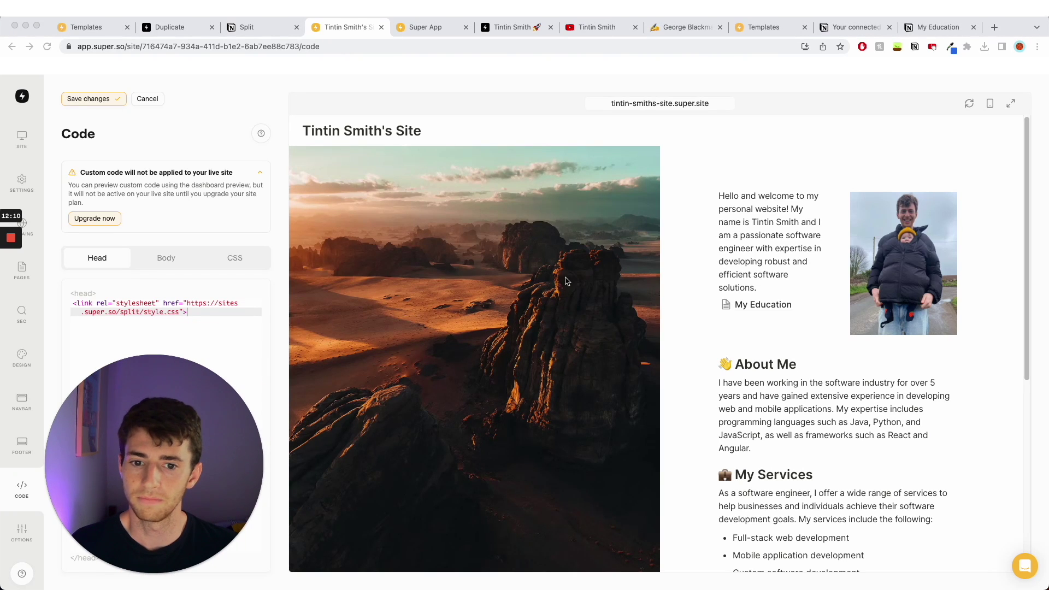
{"action": "left_click", "coordinate": [866, 363]}
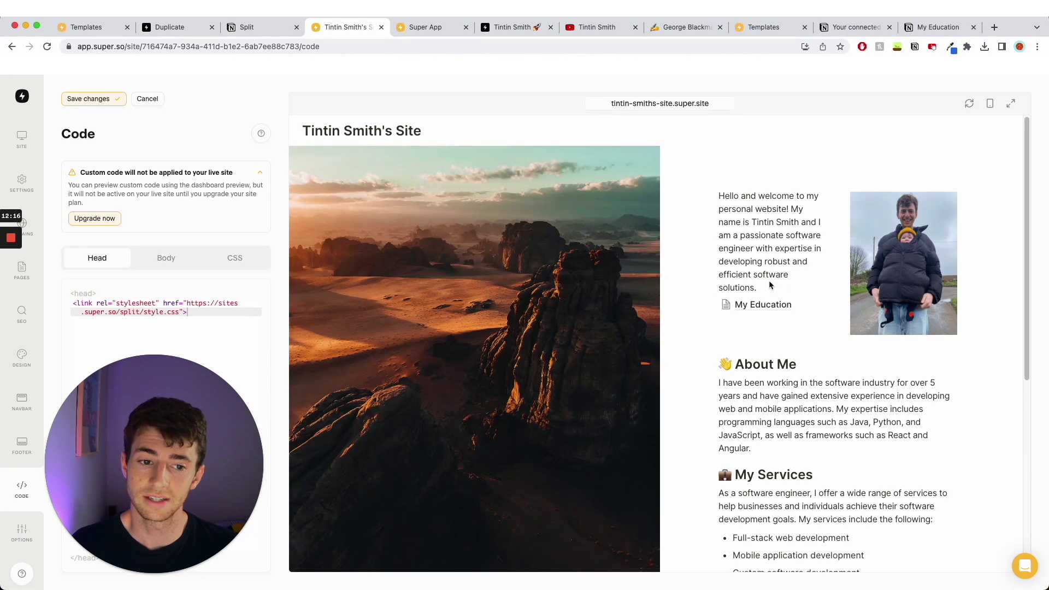
{"action": "left_click_drag", "start_coordinate": [770, 284], "coordinate": [771, 197]}
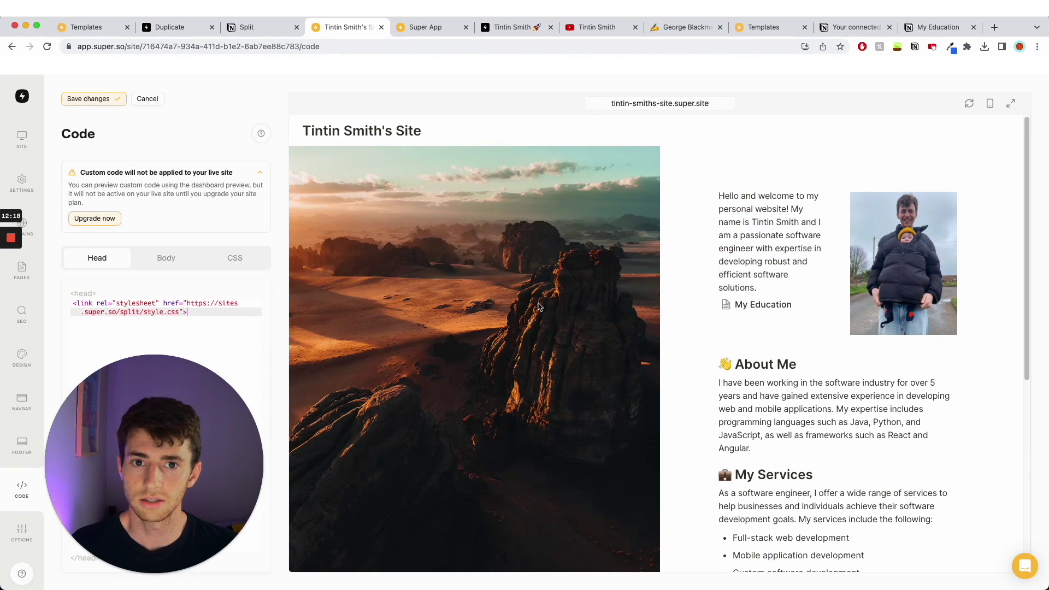
Open the site's Notion page and delete the portrait photo beside the intro
{"action": "left_click", "coordinate": [855, 26]}
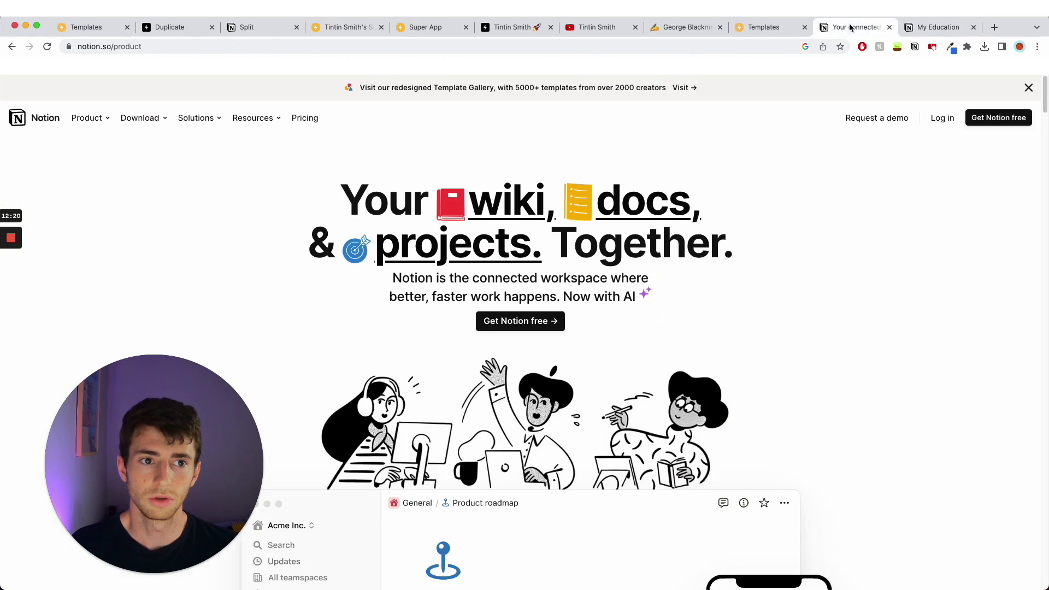
{"action": "left_click", "coordinate": [936, 27]}
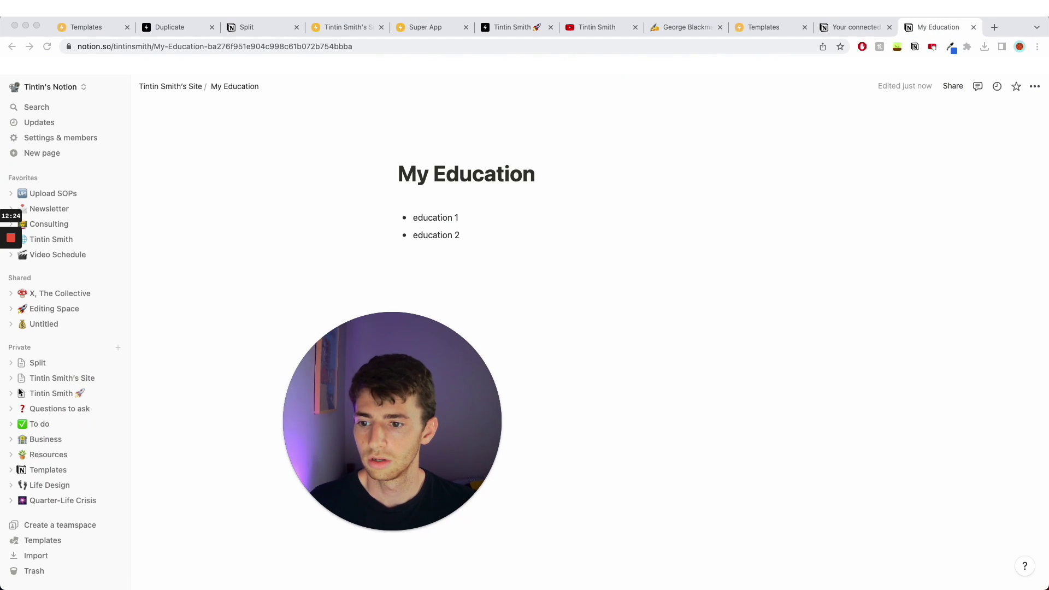
{"action": "left_click", "coordinate": [56, 378]}
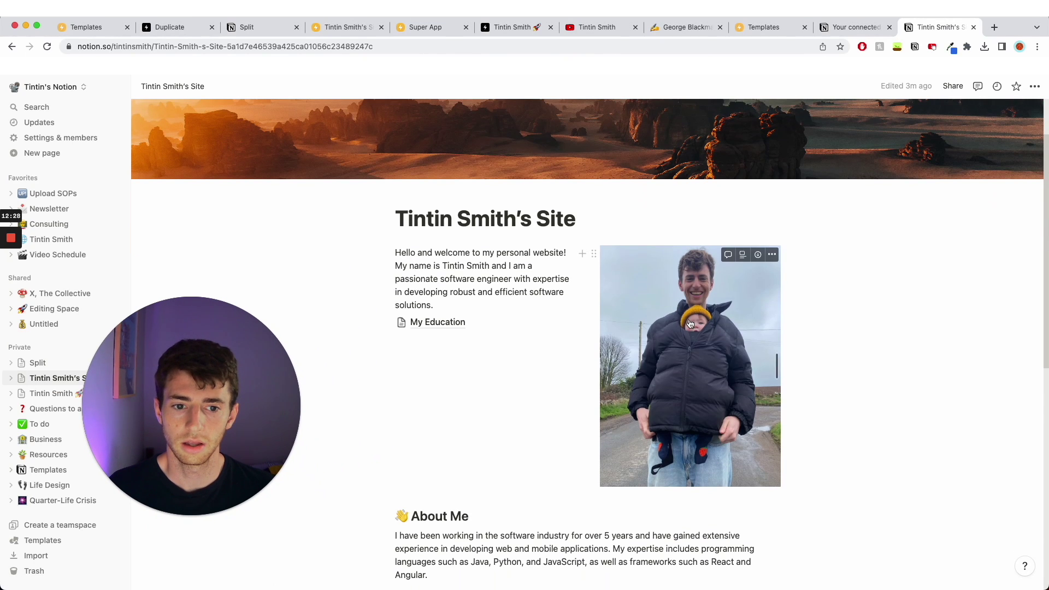
{"action": "left_click", "coordinate": [675, 303]}
{"action": "key", "text": "BackSpace"}
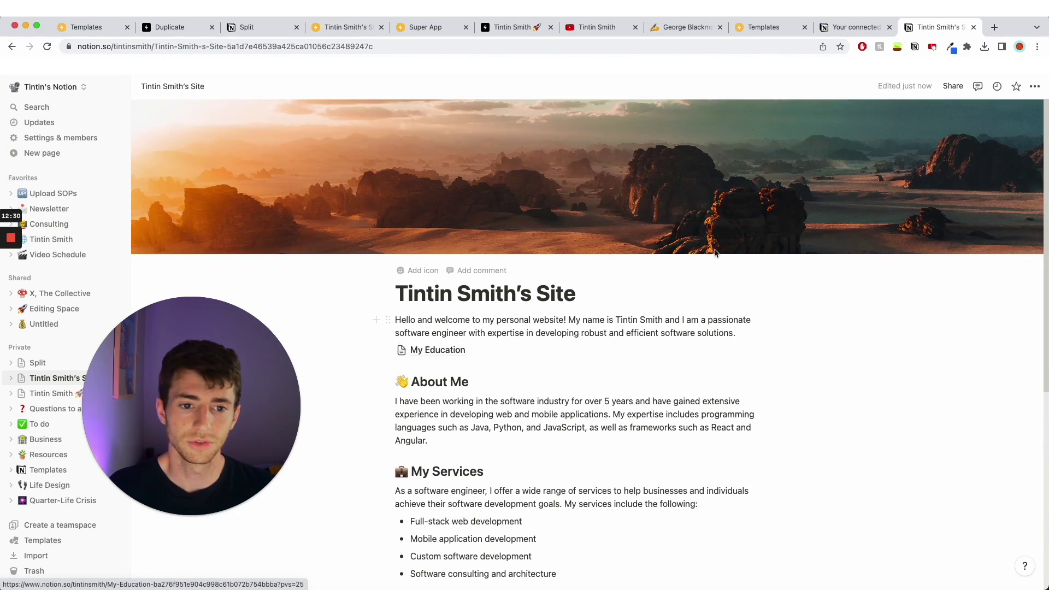
Upload IMG_0536.jpeg as the Notion page cover
{"action": "left_click", "coordinate": [735, 247]}
{"action": "left_click", "coordinate": [618, 262]}
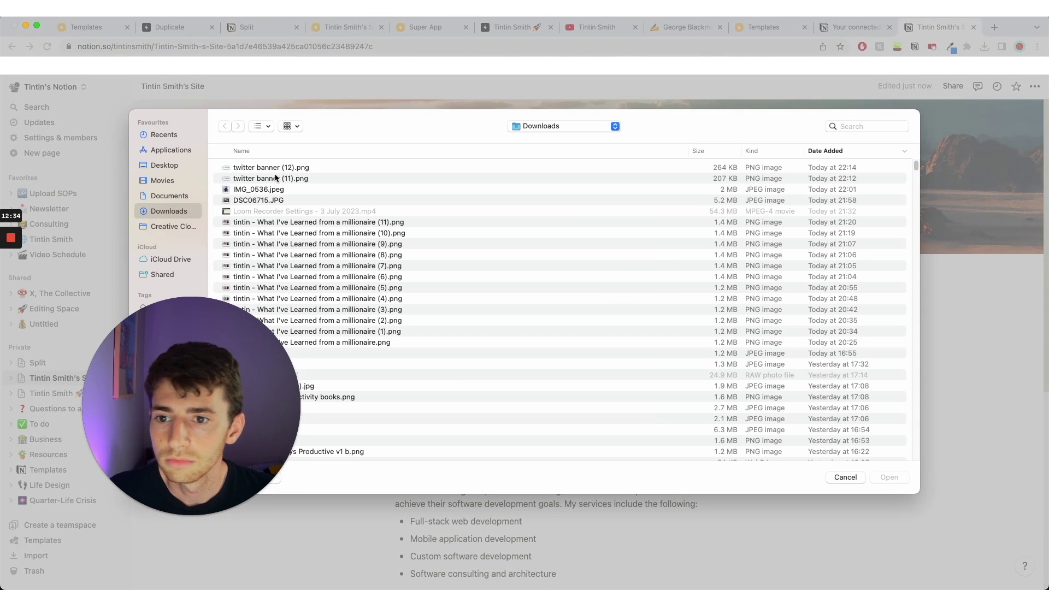
{"action": "double_click", "coordinate": [270, 189]}
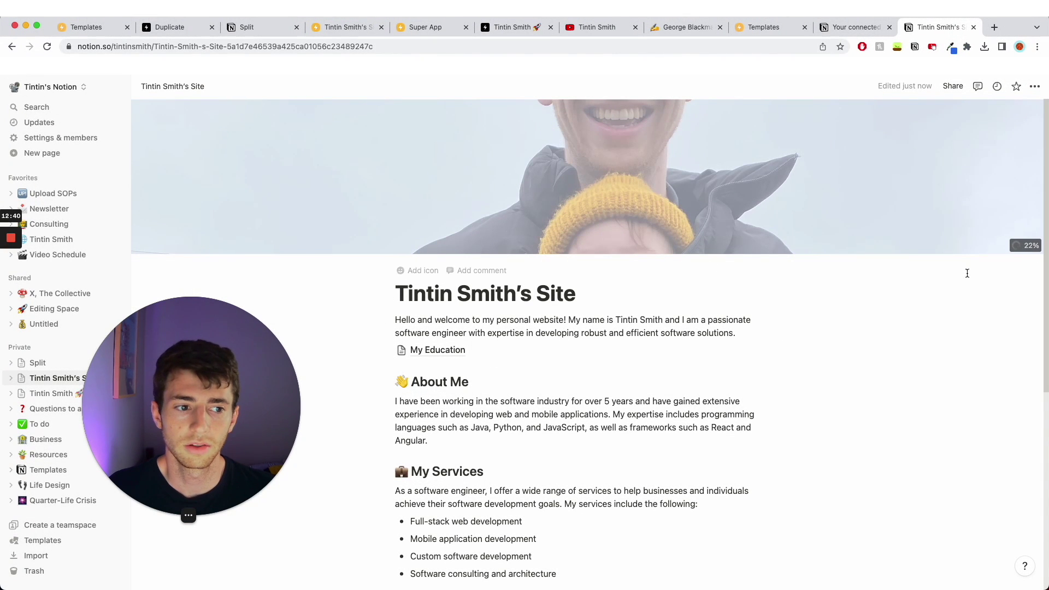
{"action": "left_click", "coordinate": [327, 27]}
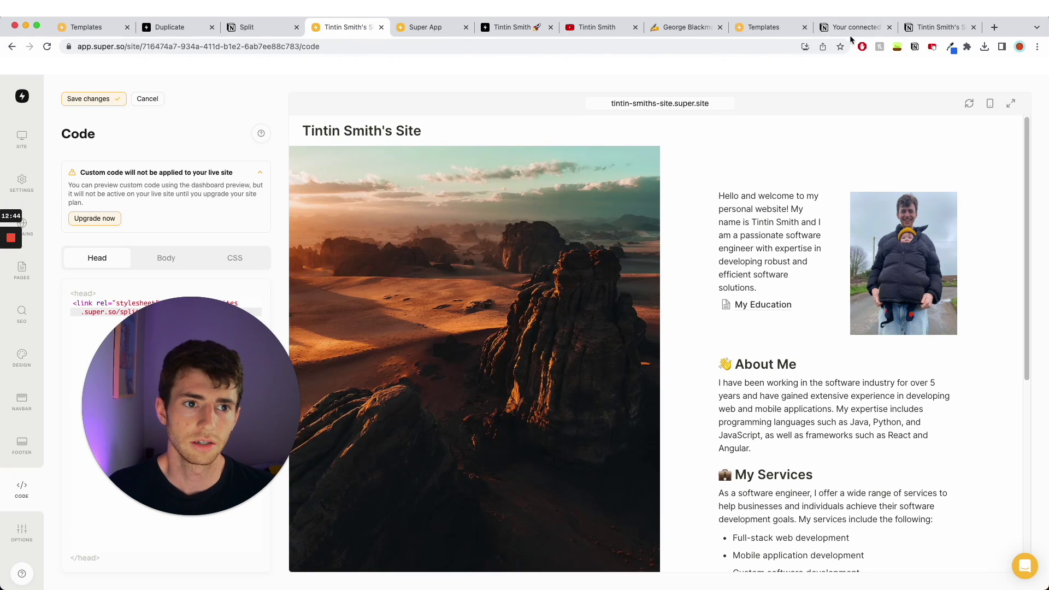
{"action": "left_click", "coordinate": [936, 27]}
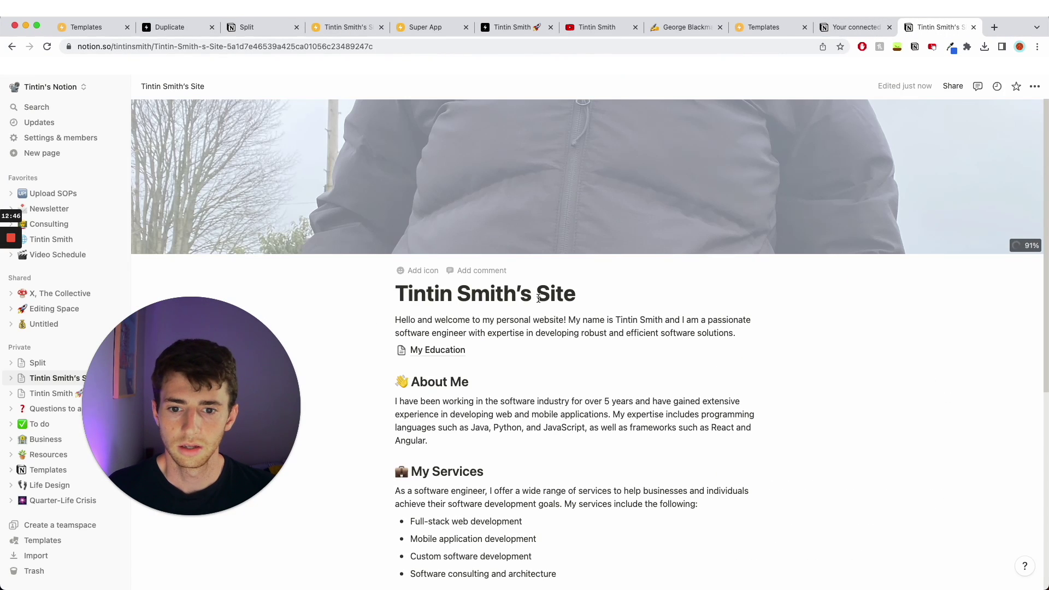
Add the heading 'YouTuber. Writer. Twat.' on a new line under the title
{"action": "left_click", "coordinate": [611, 302]}
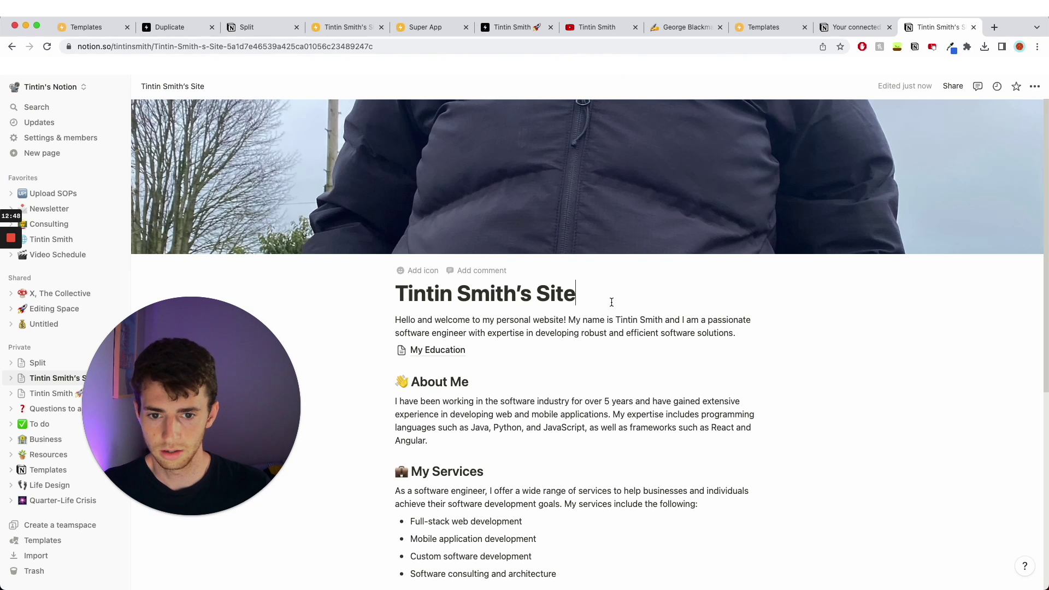
{"action": "key", "text": "Return"}
{"action": "type", "text": "# "}
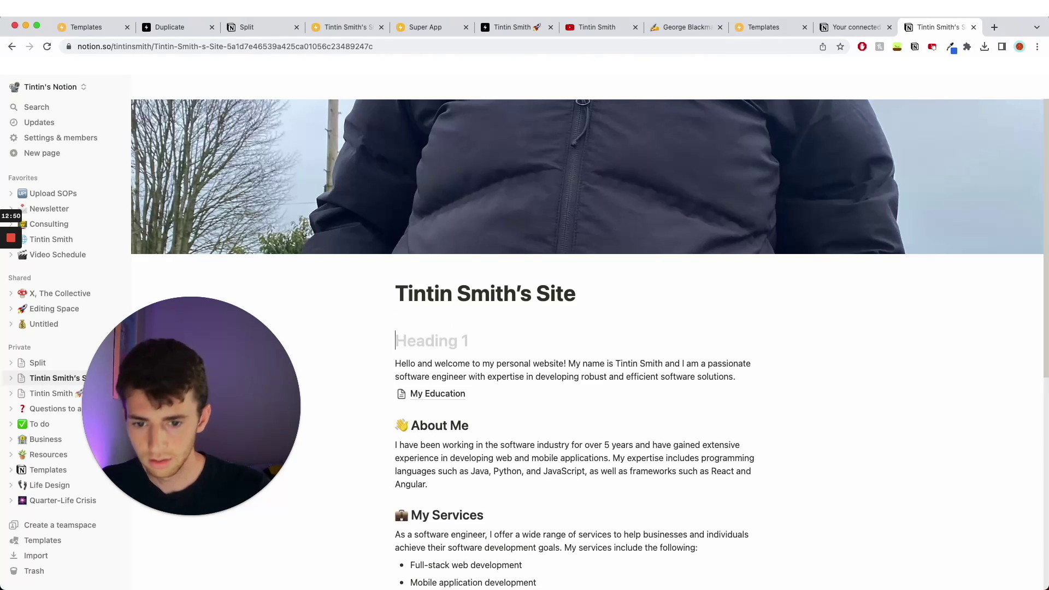
{"action": "type", "text": "WRit"}
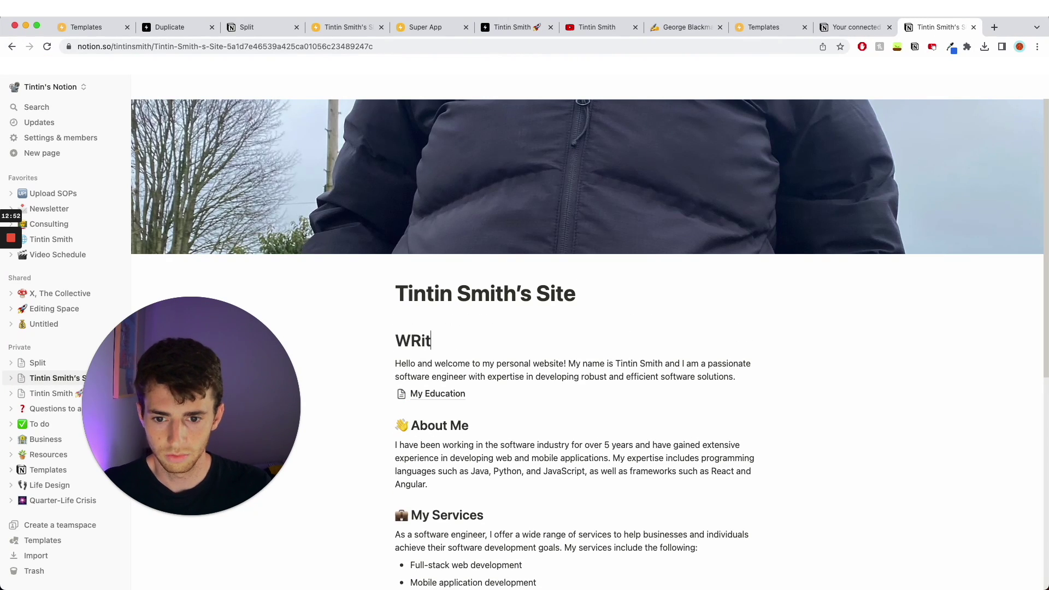
{"action": "key", "text": "BackSpace"}
{"action": "key", "text": "BackSpace"}
{"action": "key", "text": "BackSpace"}
{"action": "key", "text": "BackSpace"}
{"action": "type", "text": "YouTuber. Writer. Twat."}
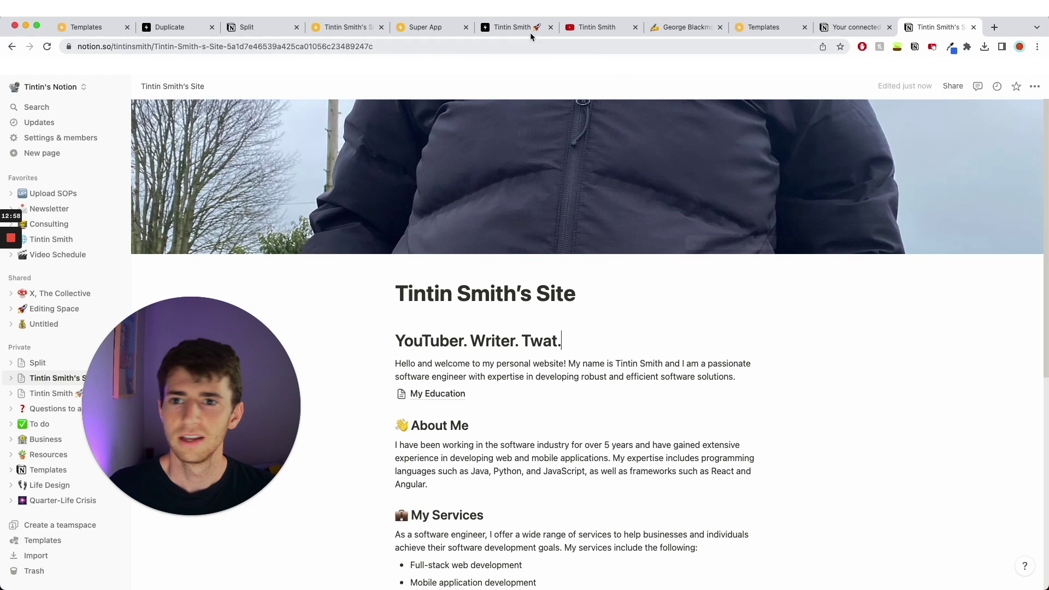
{"action": "left_click", "coordinate": [348, 27]}
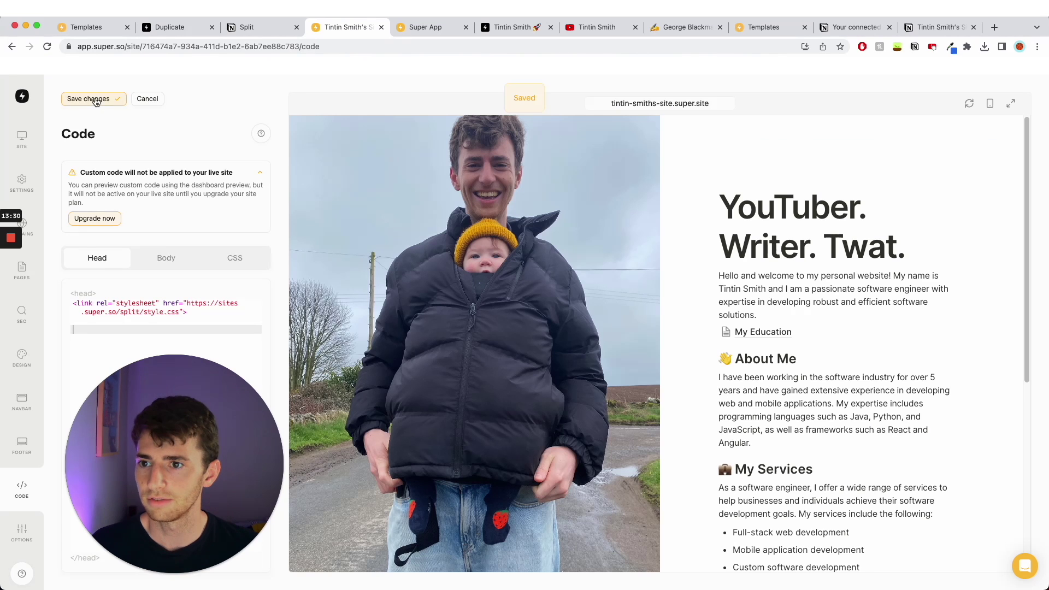
Save the custom code changes and open the live super.site page in a new tab
{"action": "left_click", "coordinate": [95, 101]}
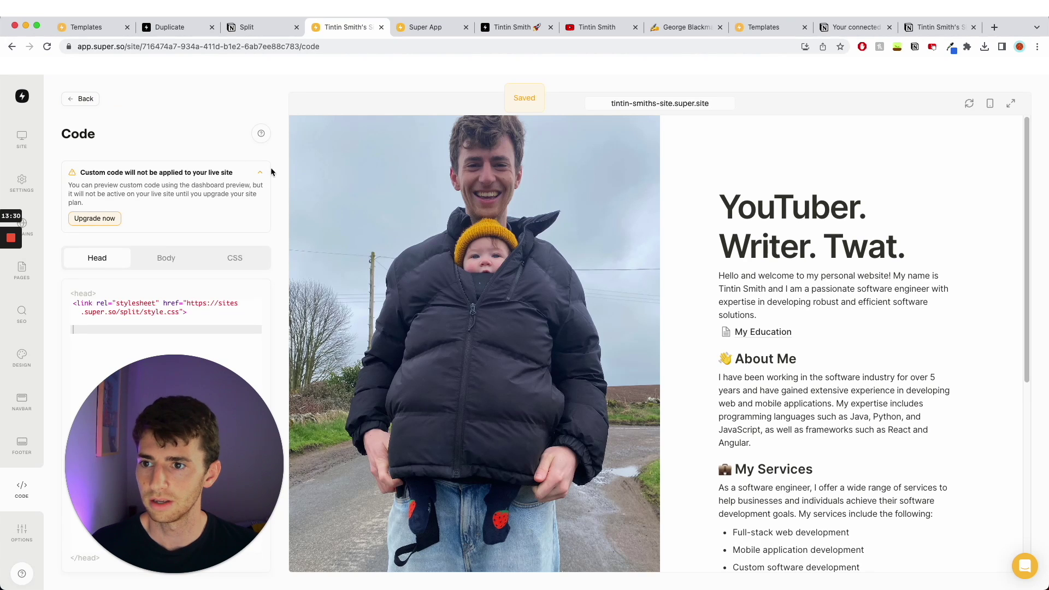
{"action": "left_click", "coordinate": [650, 103]}
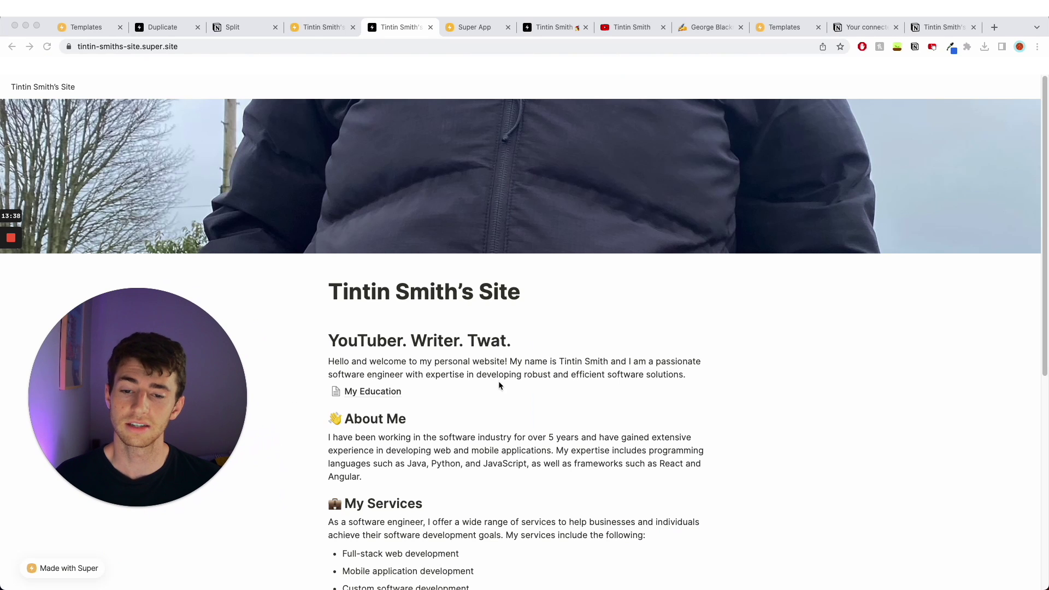
{"action": "left_click", "coordinate": [312, 25]}
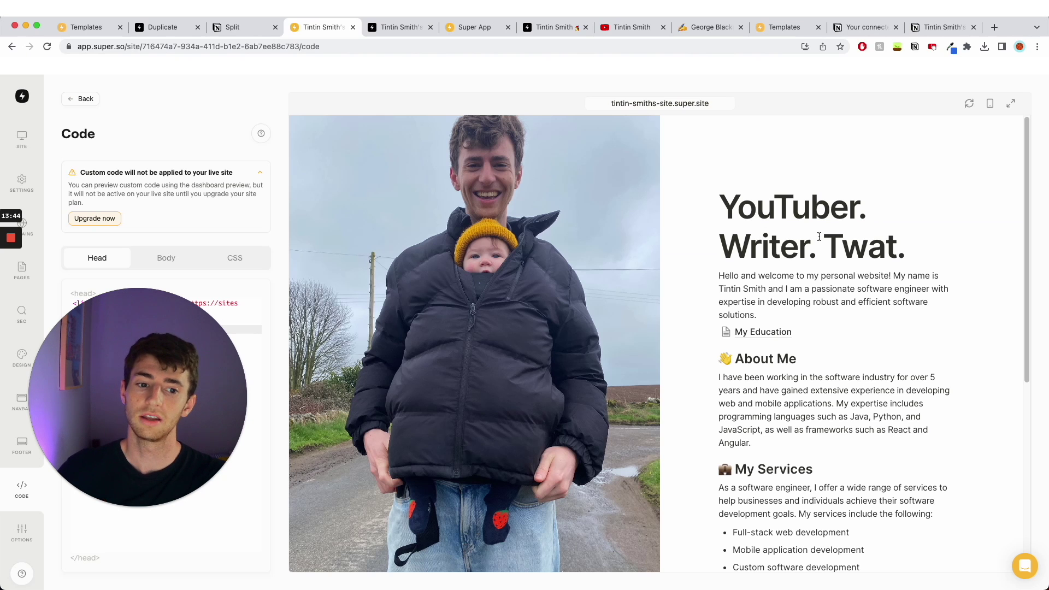
Inspect the 'YouTuber. Writer.' headline beside the family photo in the Super preview
{"action": "scroll", "coordinate": [841, 273], "scroll_direction": "down", "scroll_amount": 3}
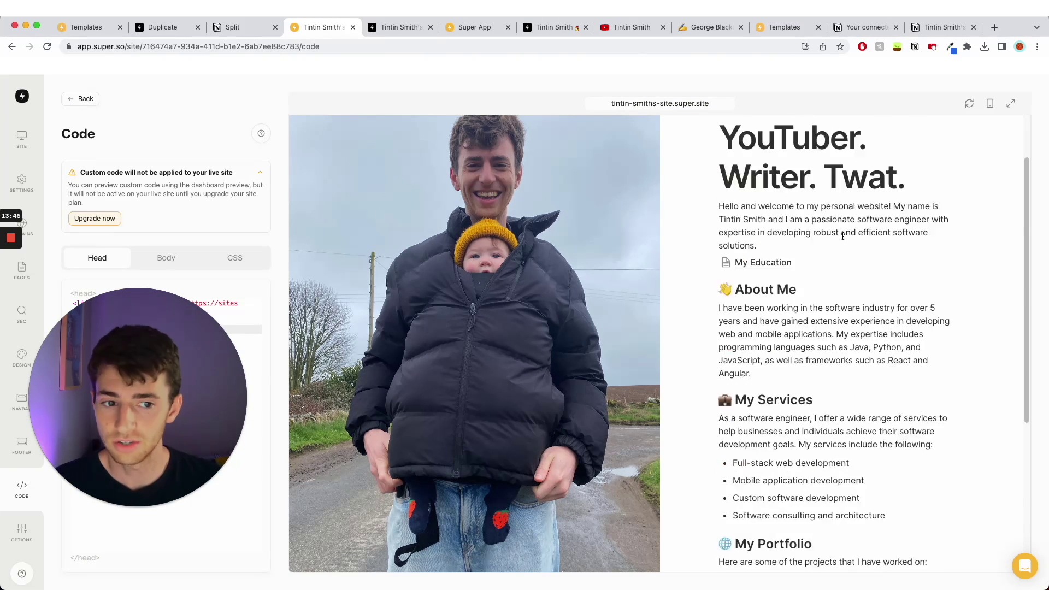
{"action": "scroll", "coordinate": [874, 338], "scroll_direction": "up", "scroll_amount": 3}
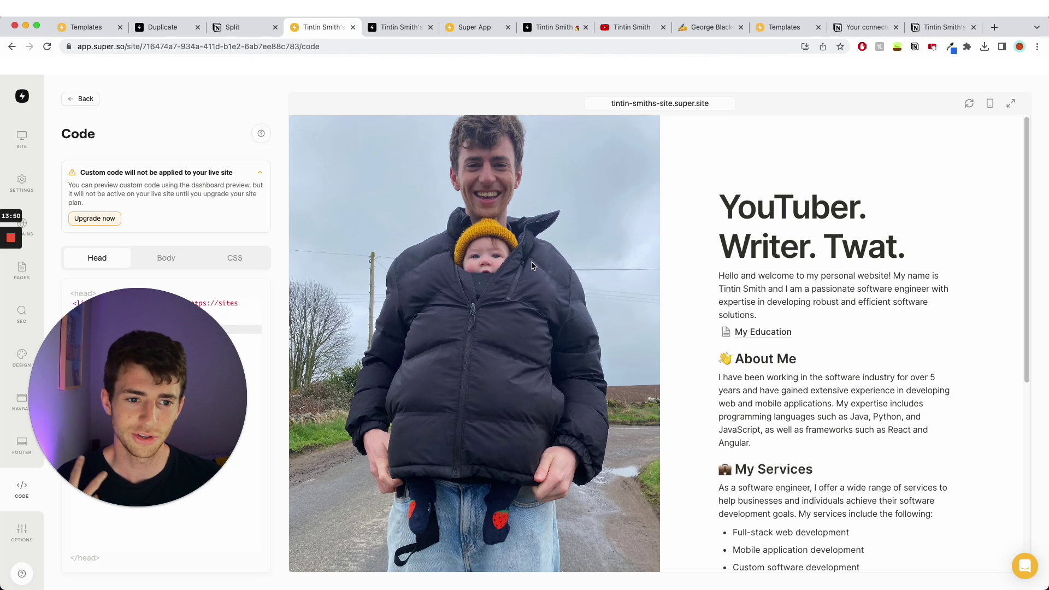
{"action": "left_click_drag", "start_coordinate": [722, 206], "coordinate": [891, 260]}
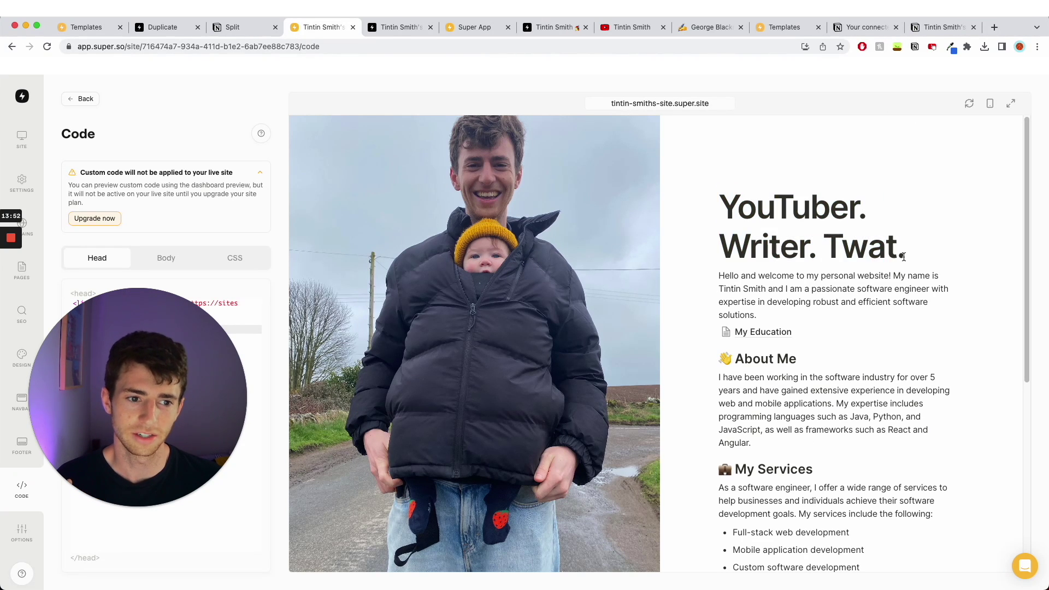
{"action": "left_click_drag", "start_coordinate": [903, 256], "coordinate": [720, 197]}
{"action": "left_click", "coordinate": [719, 197]}
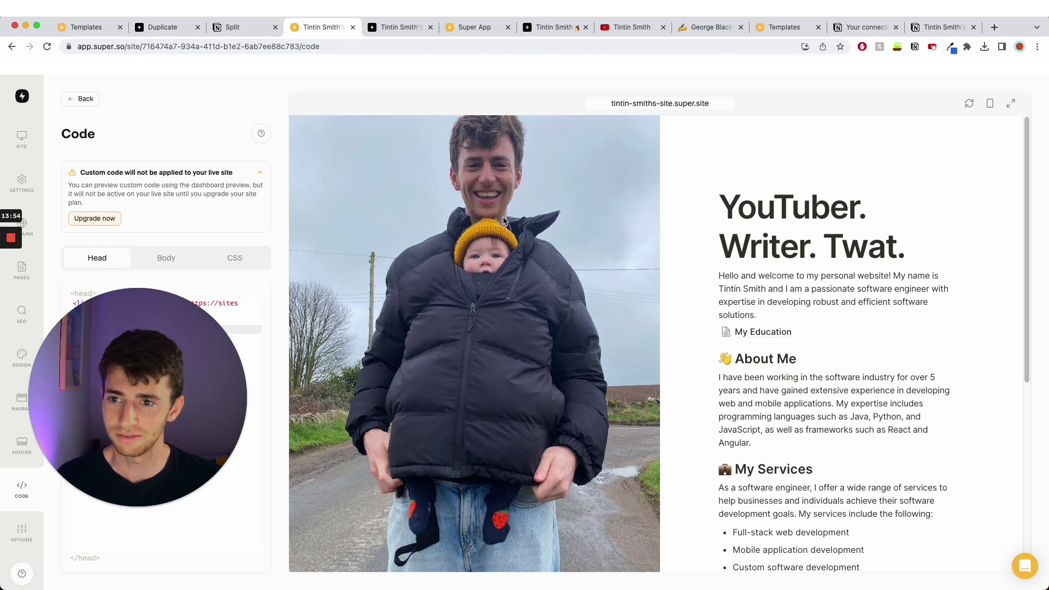
{"action": "left_click_drag", "start_coordinate": [720, 197], "coordinate": [882, 284]}
{"action": "left_click", "coordinate": [882, 290]}
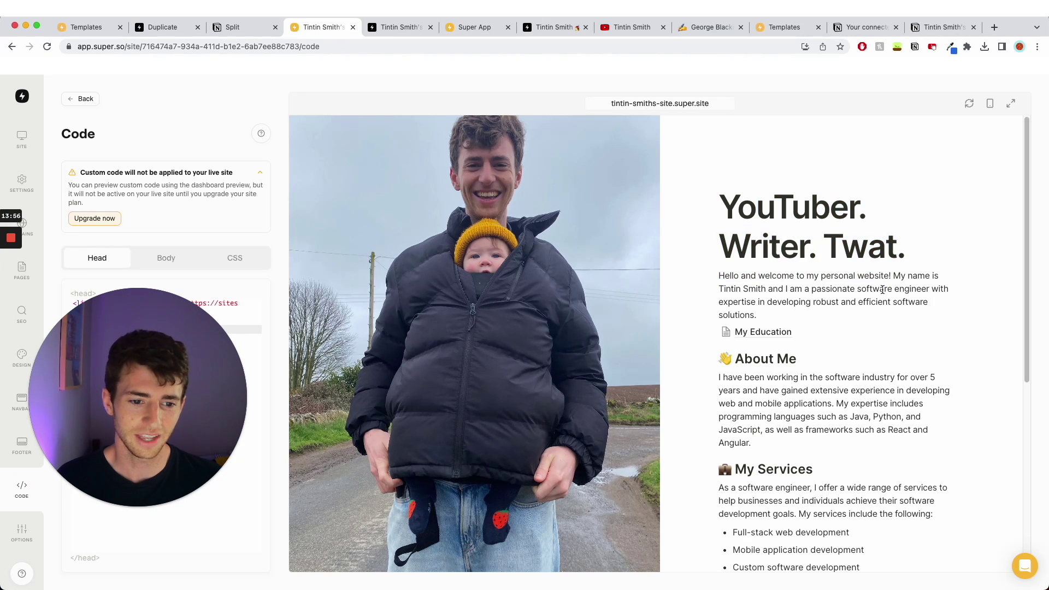
{"action": "scroll", "coordinate": [882, 290], "scroll_direction": "down", "scroll_amount": 5}
{"action": "scroll", "coordinate": [877, 295], "scroll_direction": "up", "scroll_amount": 6}
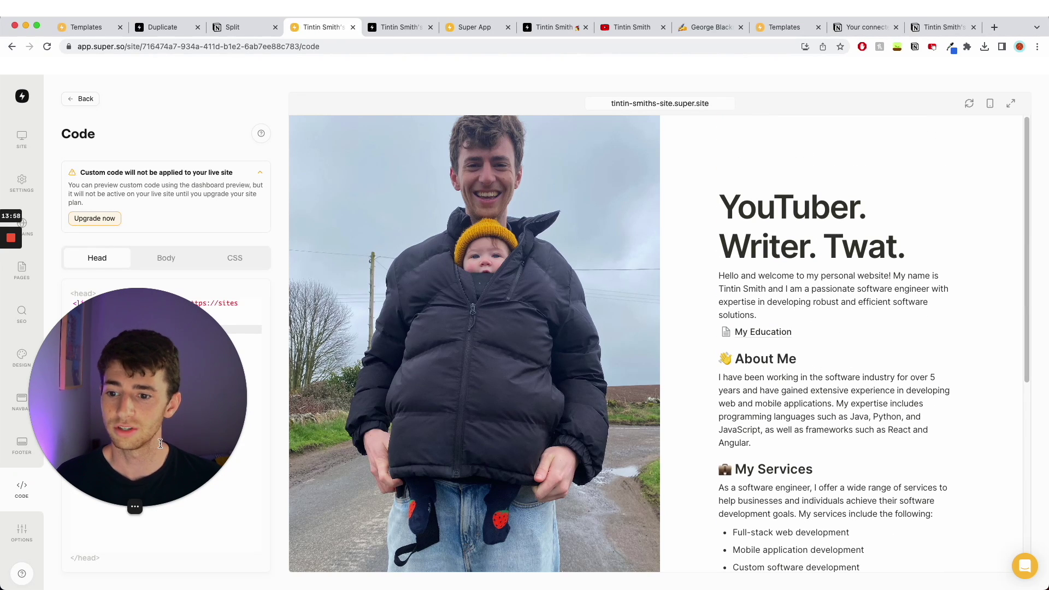
{"action": "left_click_drag", "start_coordinate": [160, 443], "coordinate": [171, 450]}
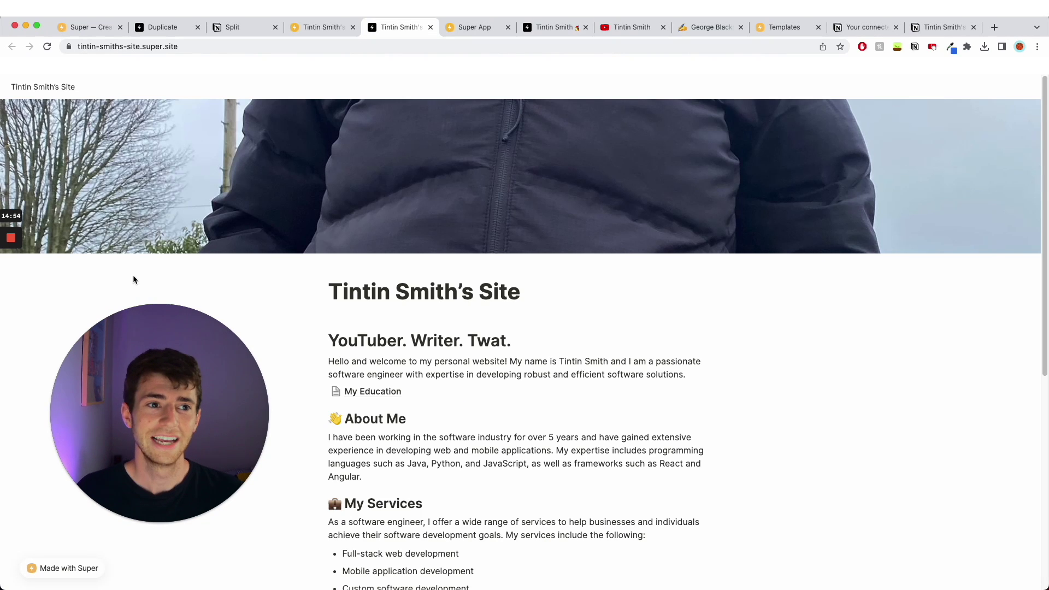
{"action": "mouse_move", "coordinate": [191, 354]}
{"action": "mouse_move", "coordinate": [3, 237]}
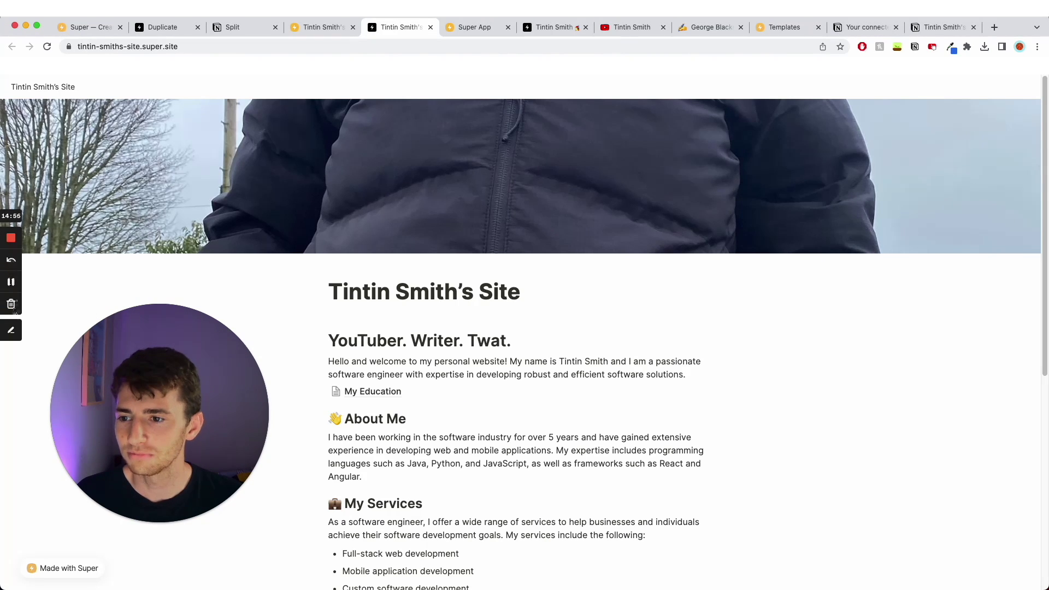